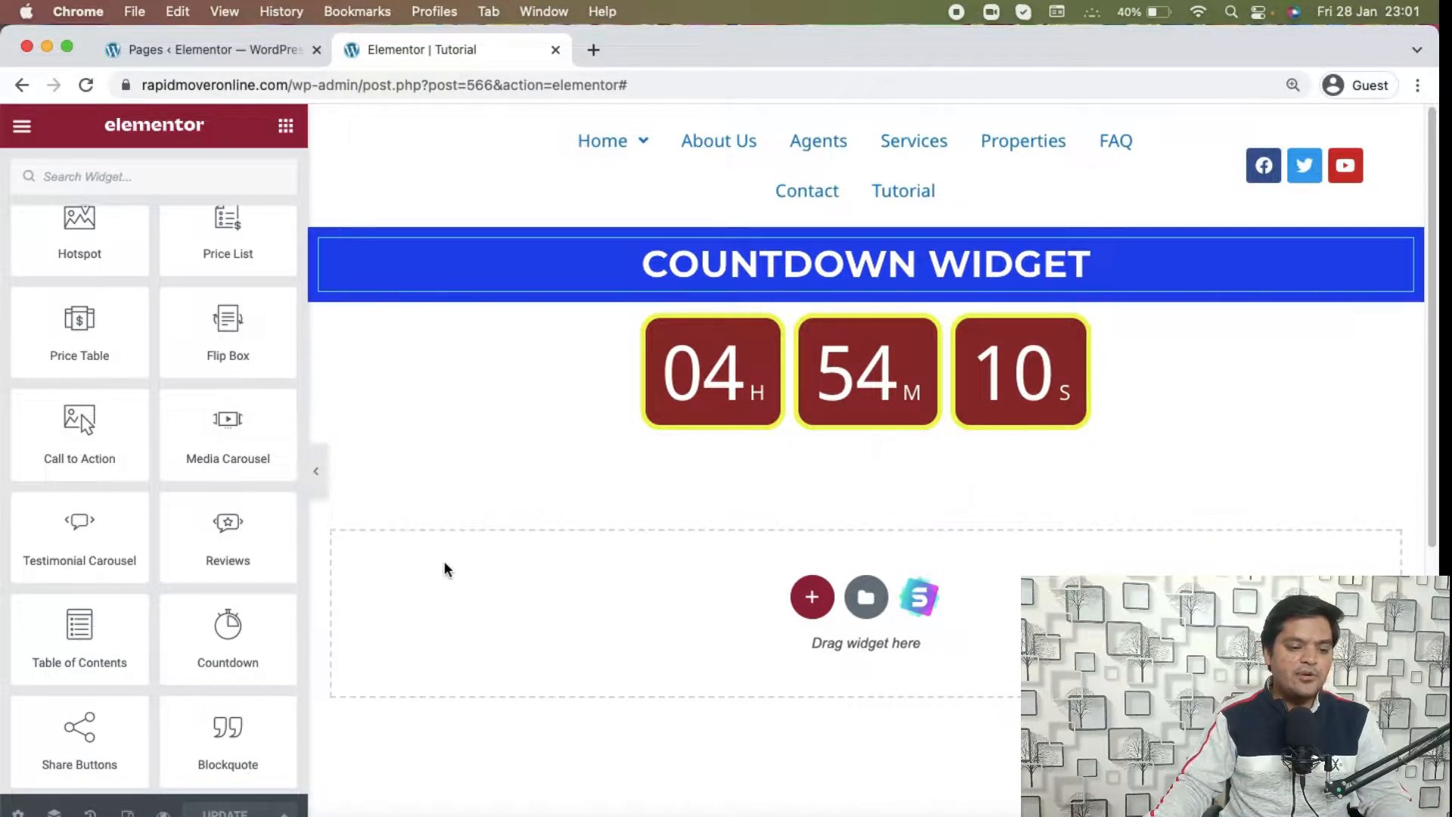
- Duplicate the Countdown Widget heading section and move the copy directly below the countdown timer
scroll(444, 568, down, 1)
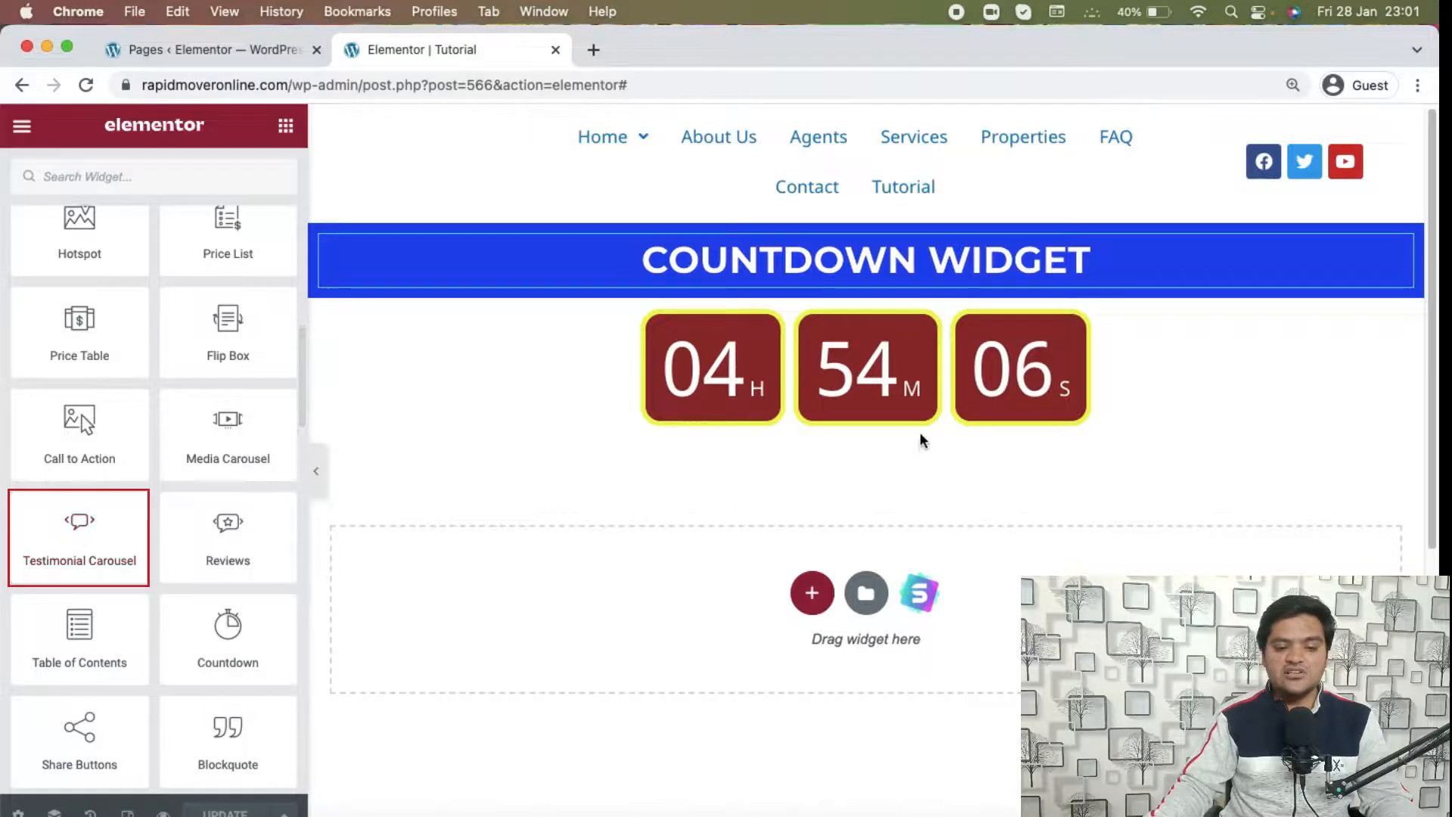
right_click(893, 269)
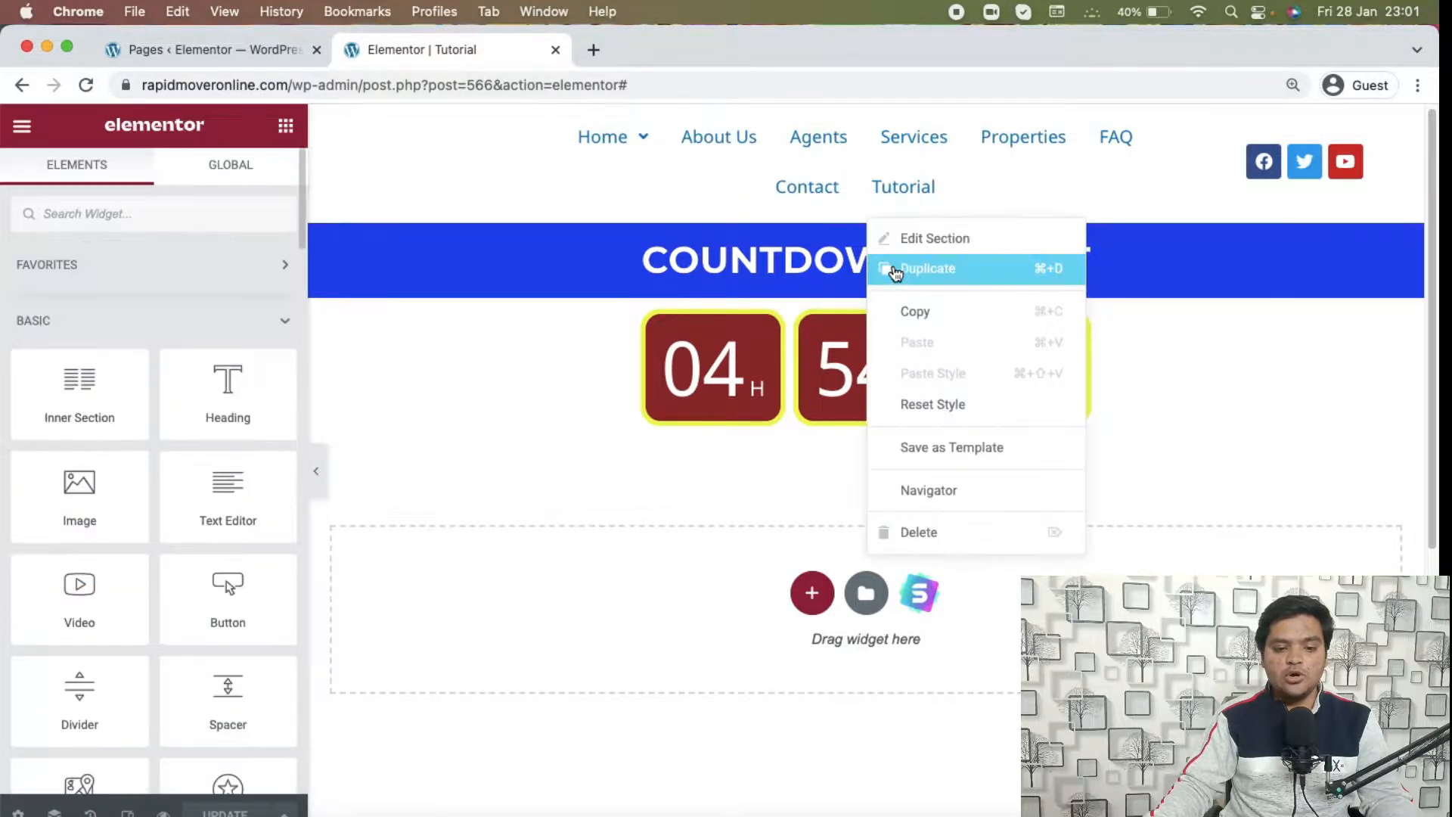
click(901, 266)
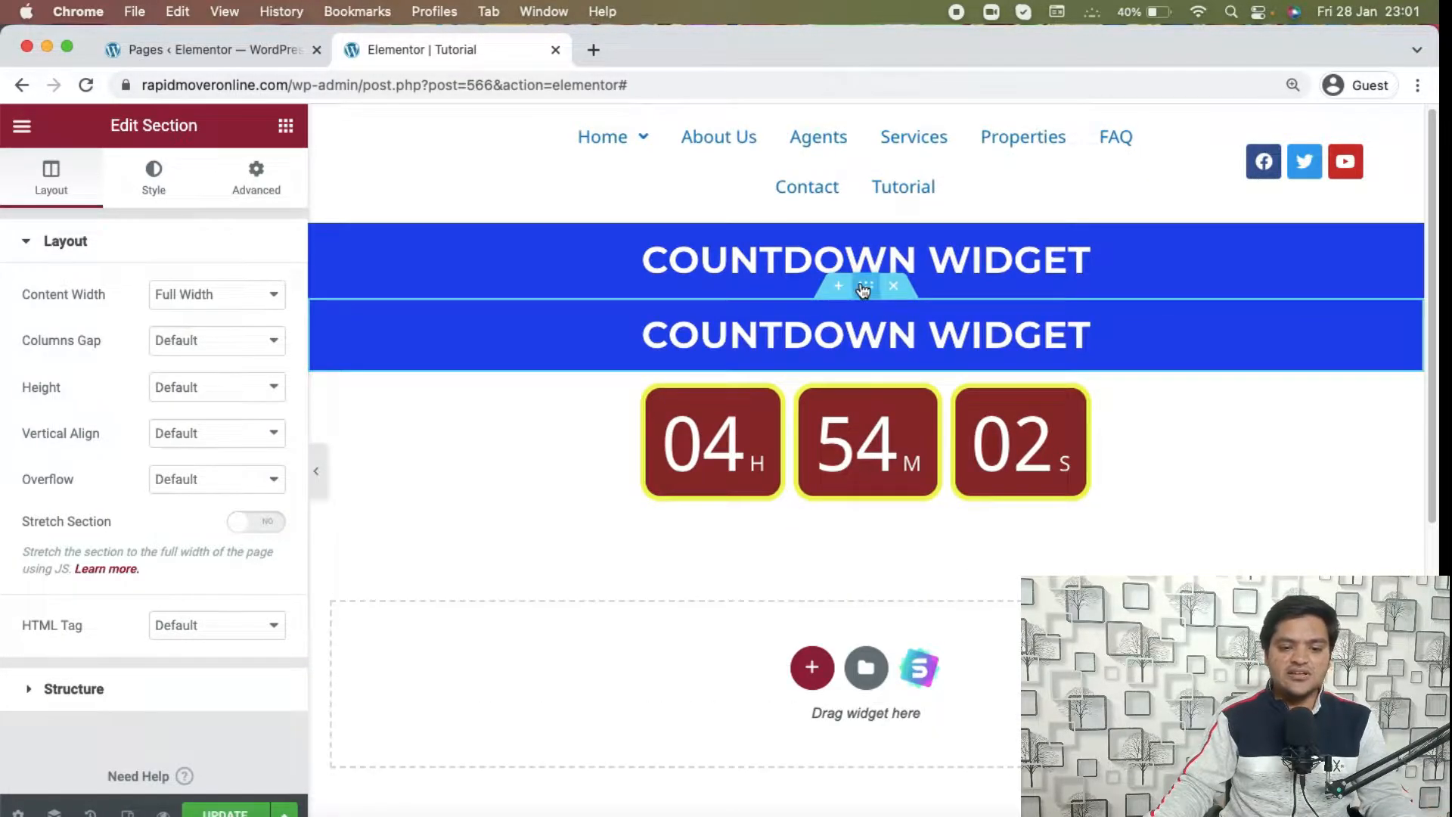
drag(864, 288, 864, 491)
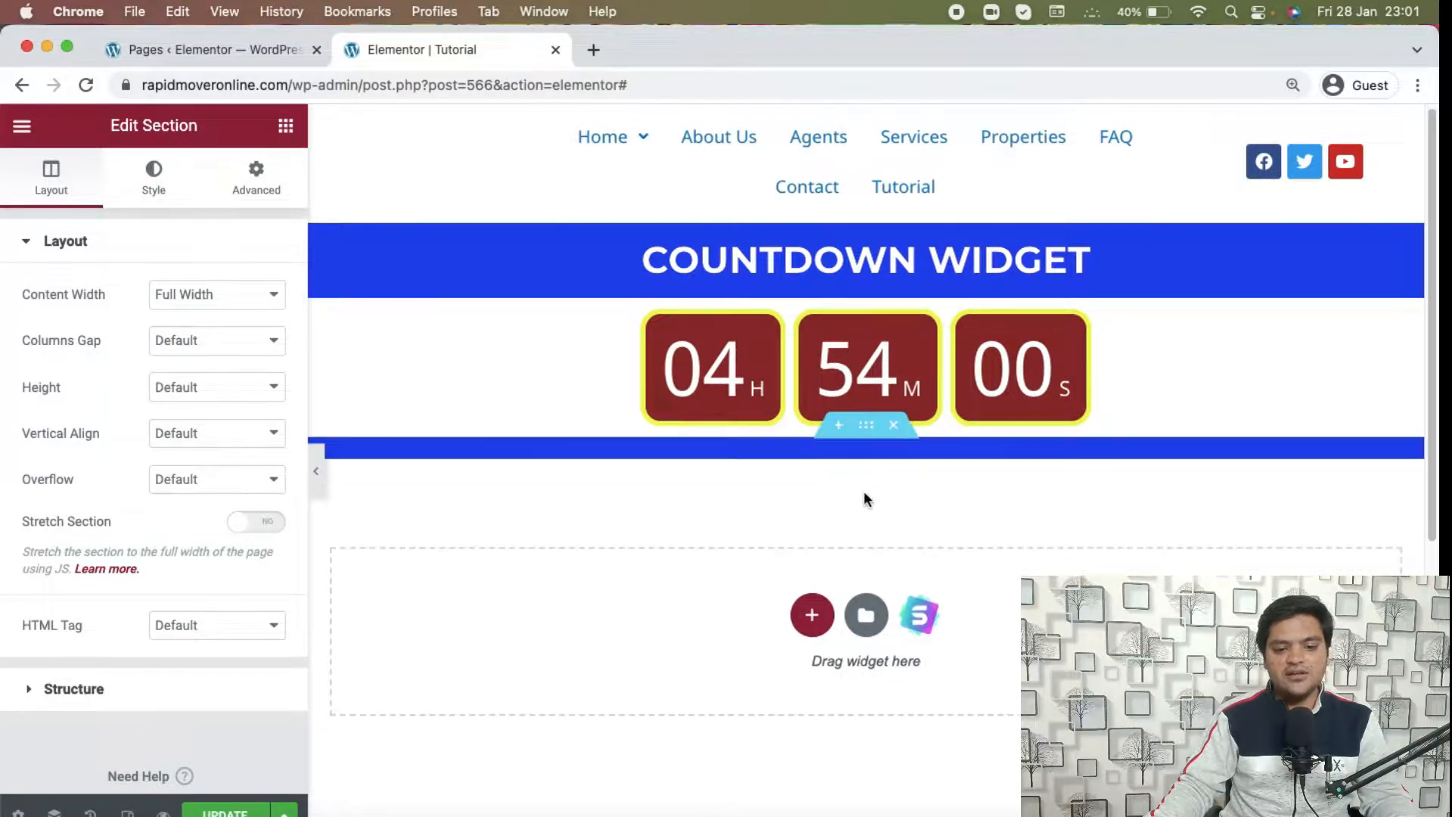
- Change the title of the duplicated heading below the countdown timer to "Testimonial Carousel"
scroll(849, 463, down, 1)
click(885, 374)
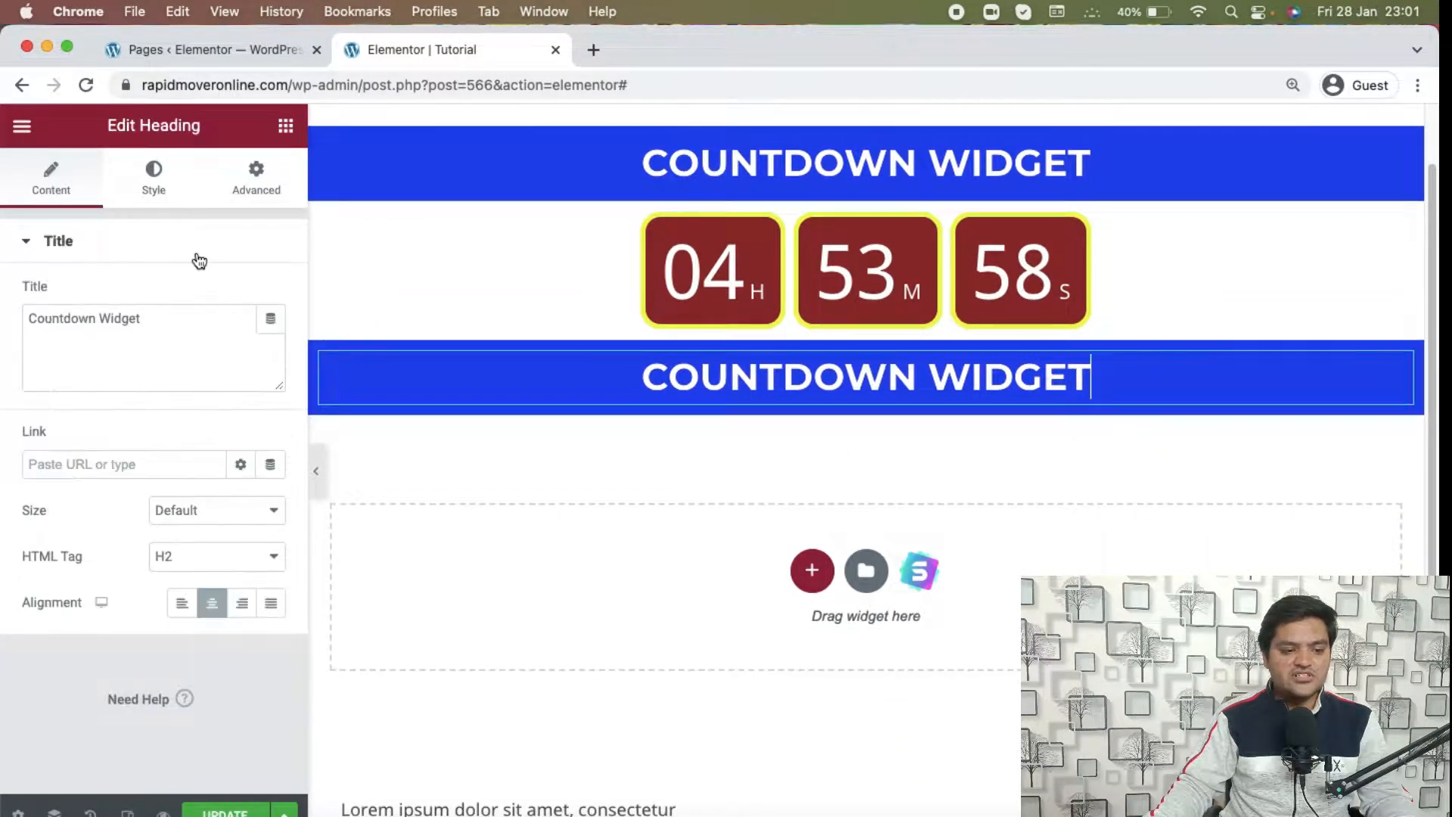
click(154, 321)
key(super+a)
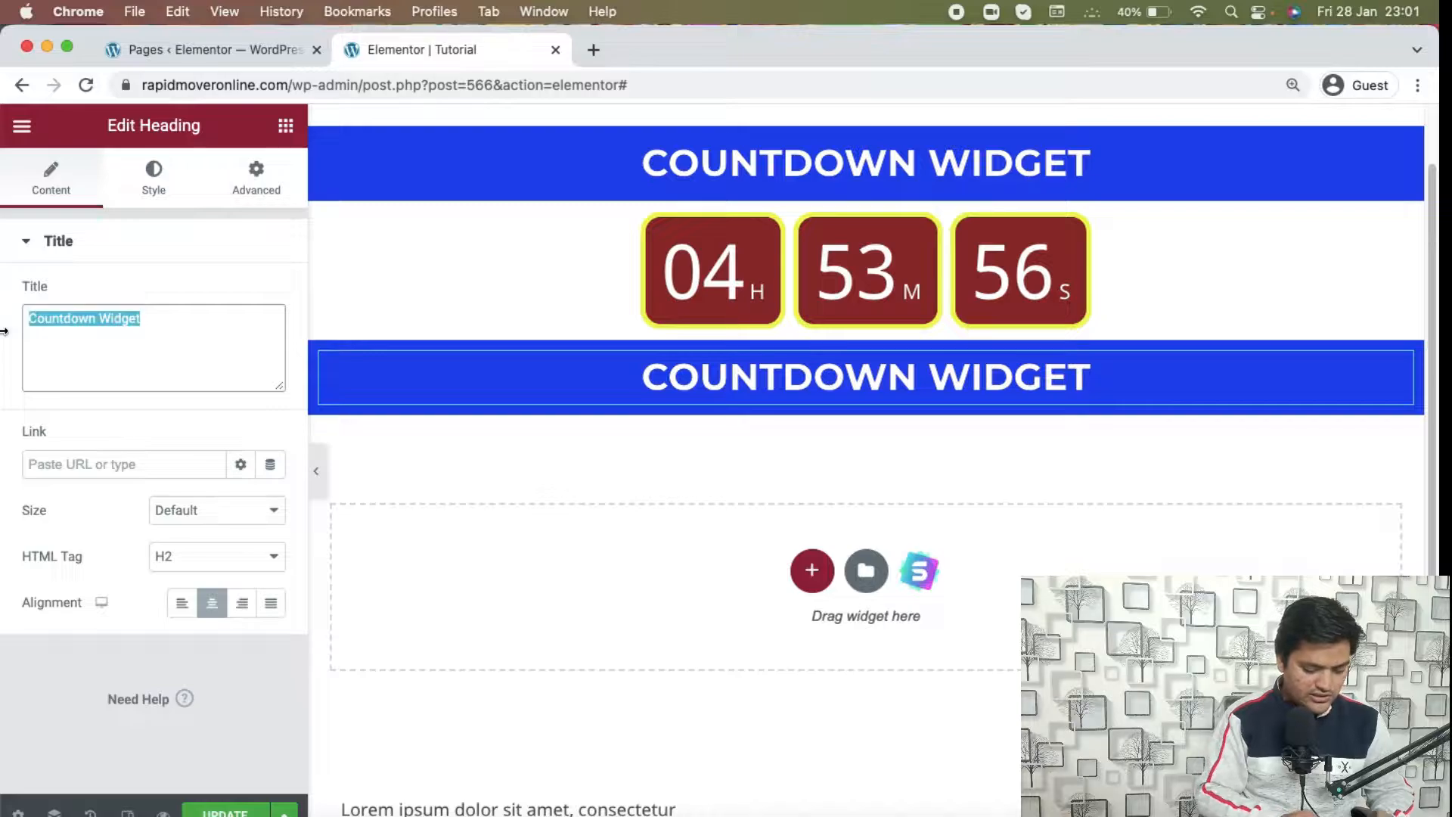
text(Testimonia)
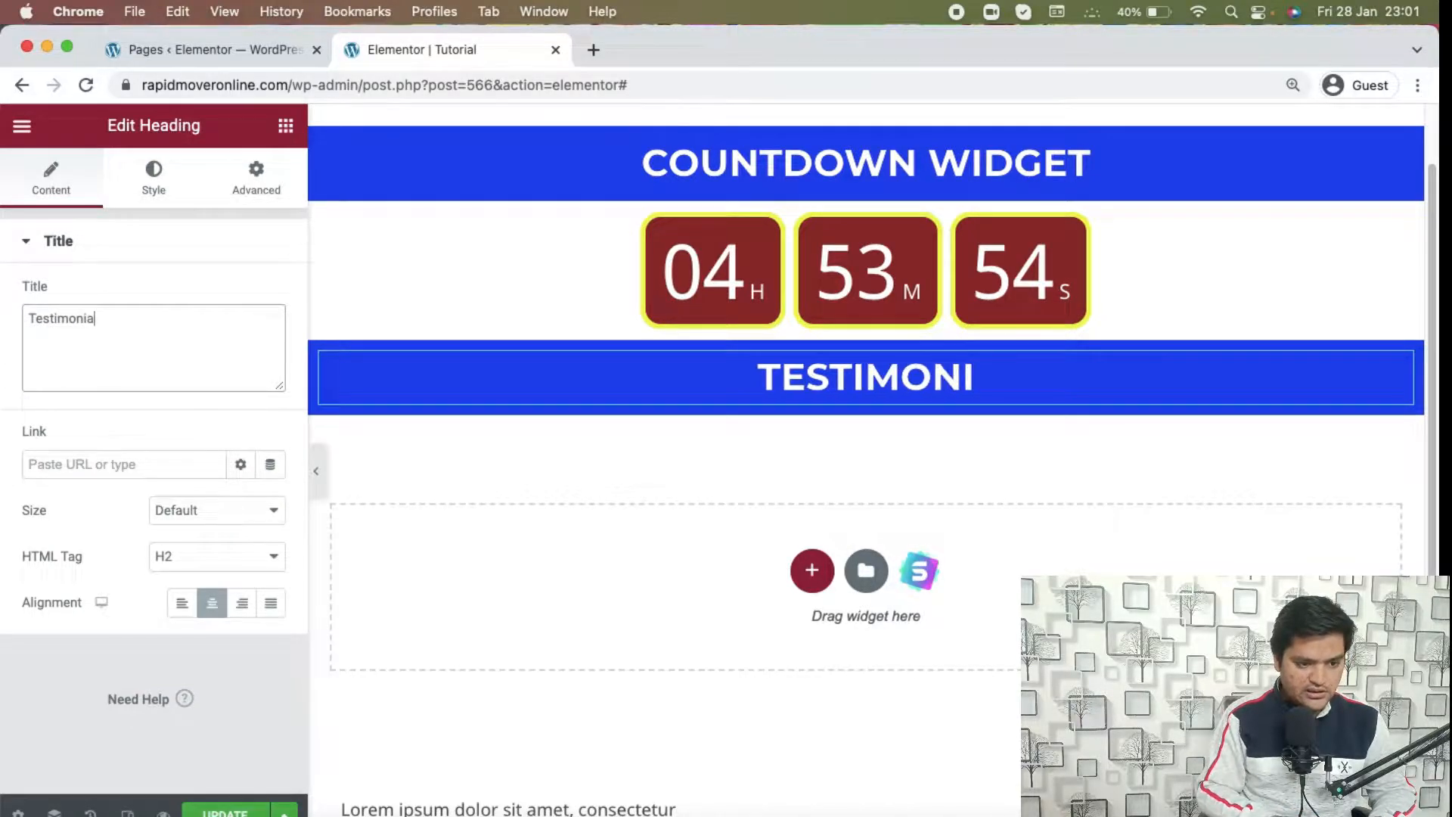
text(l Carouse)
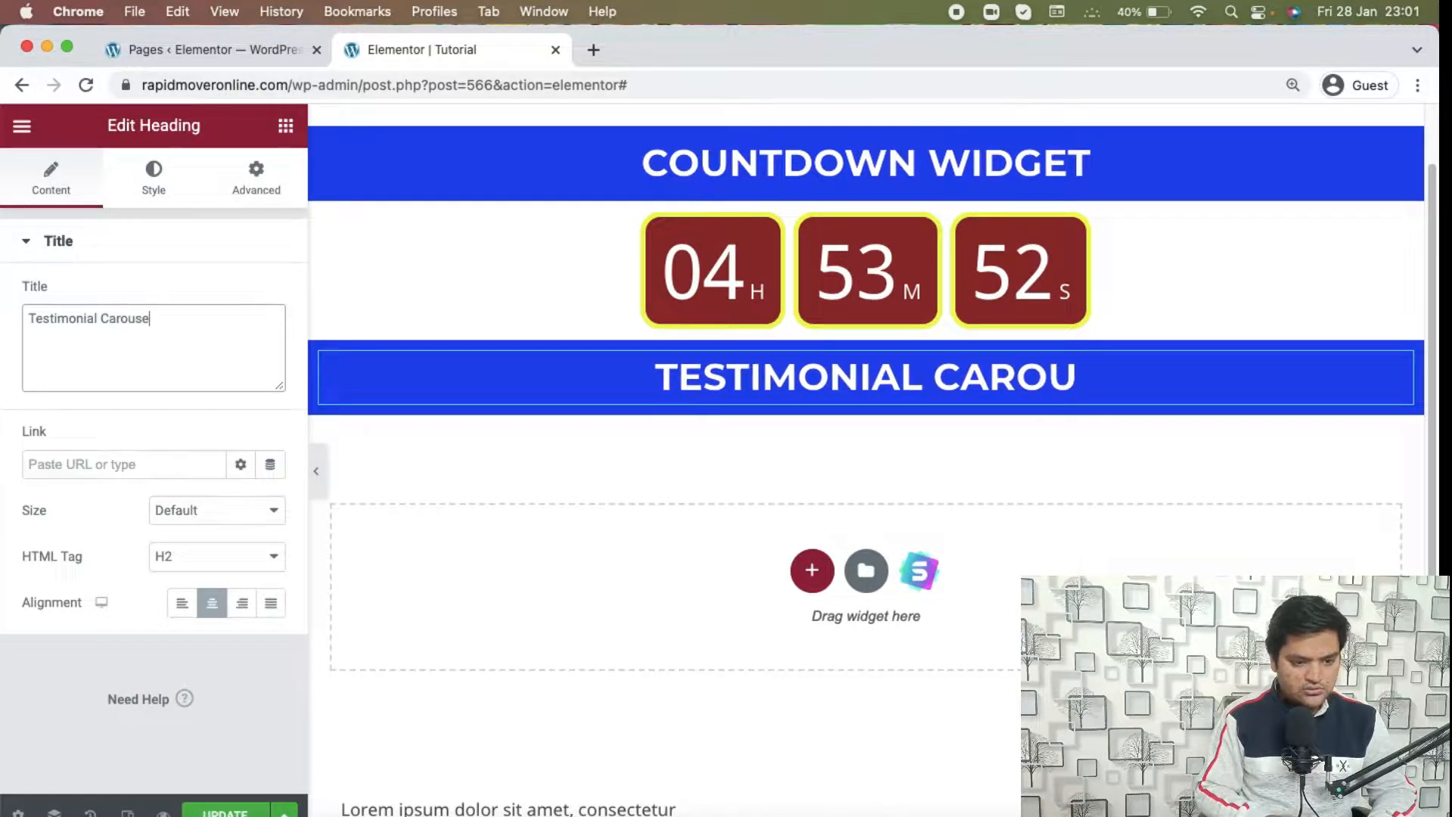
text(l;)
key(BackSpace)
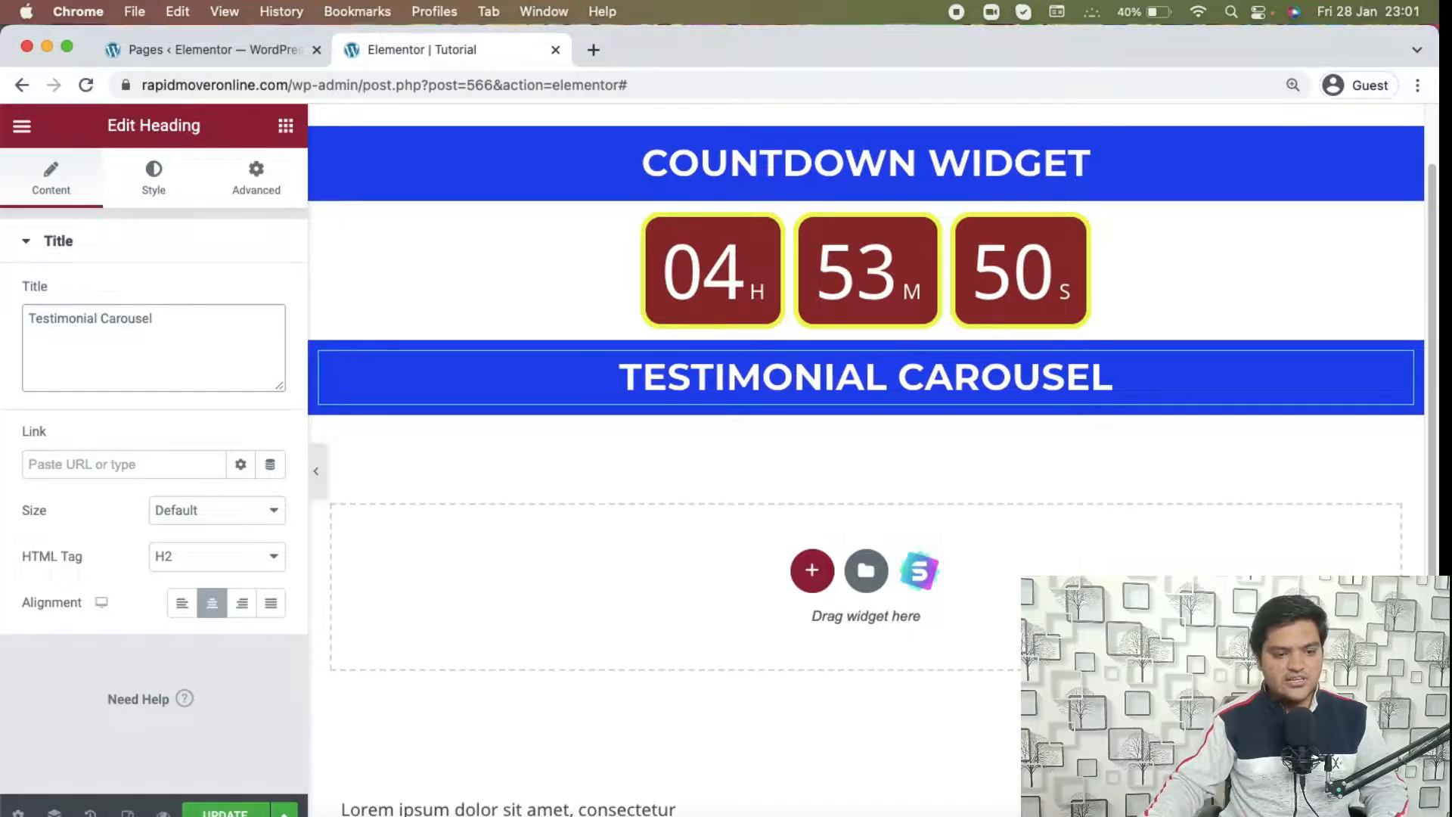
- Add a Testimonial Carousel widget to the page below the Testimonial Carousel heading
click(285, 126)
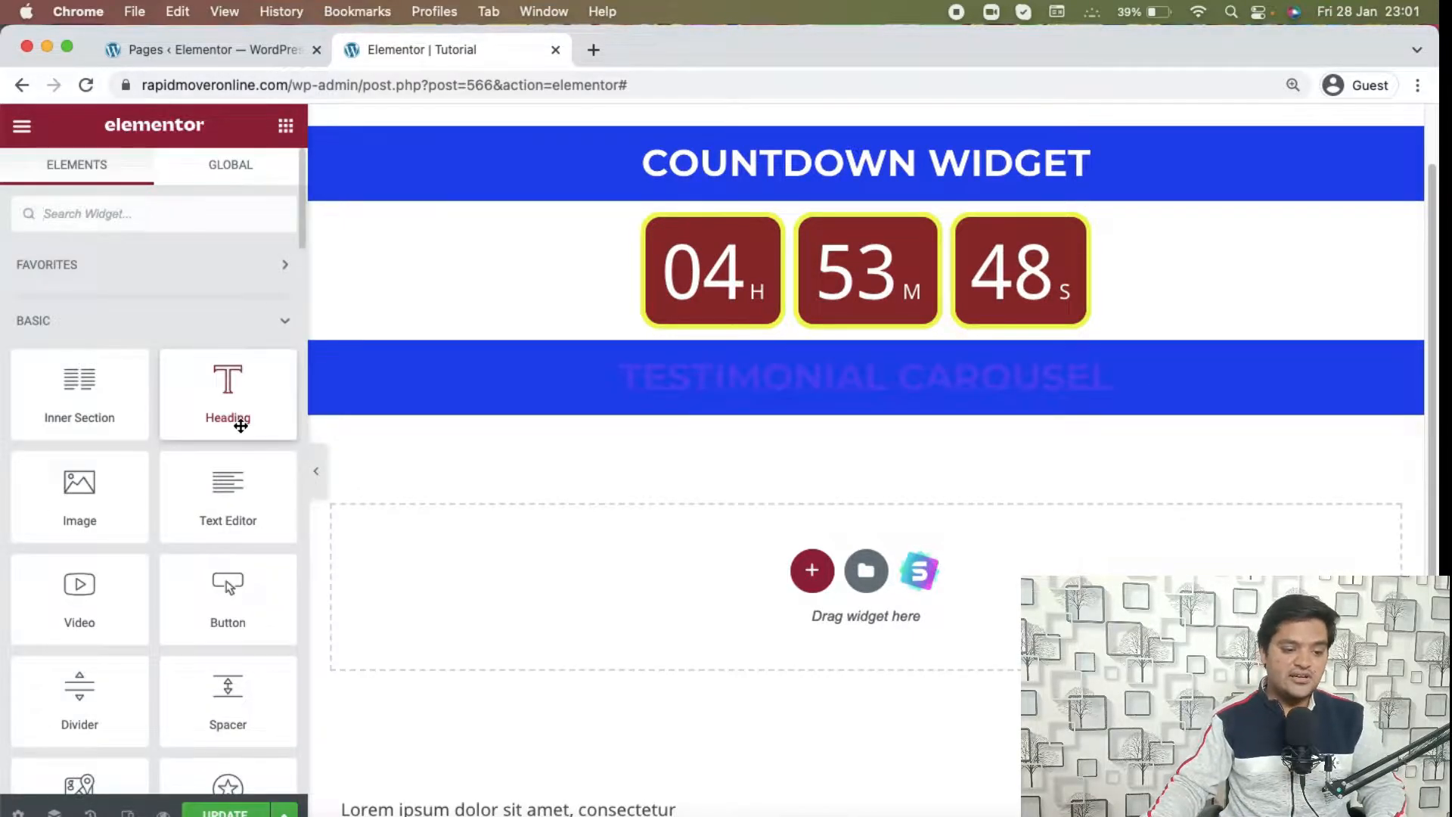
scroll(241, 426, down, 10)
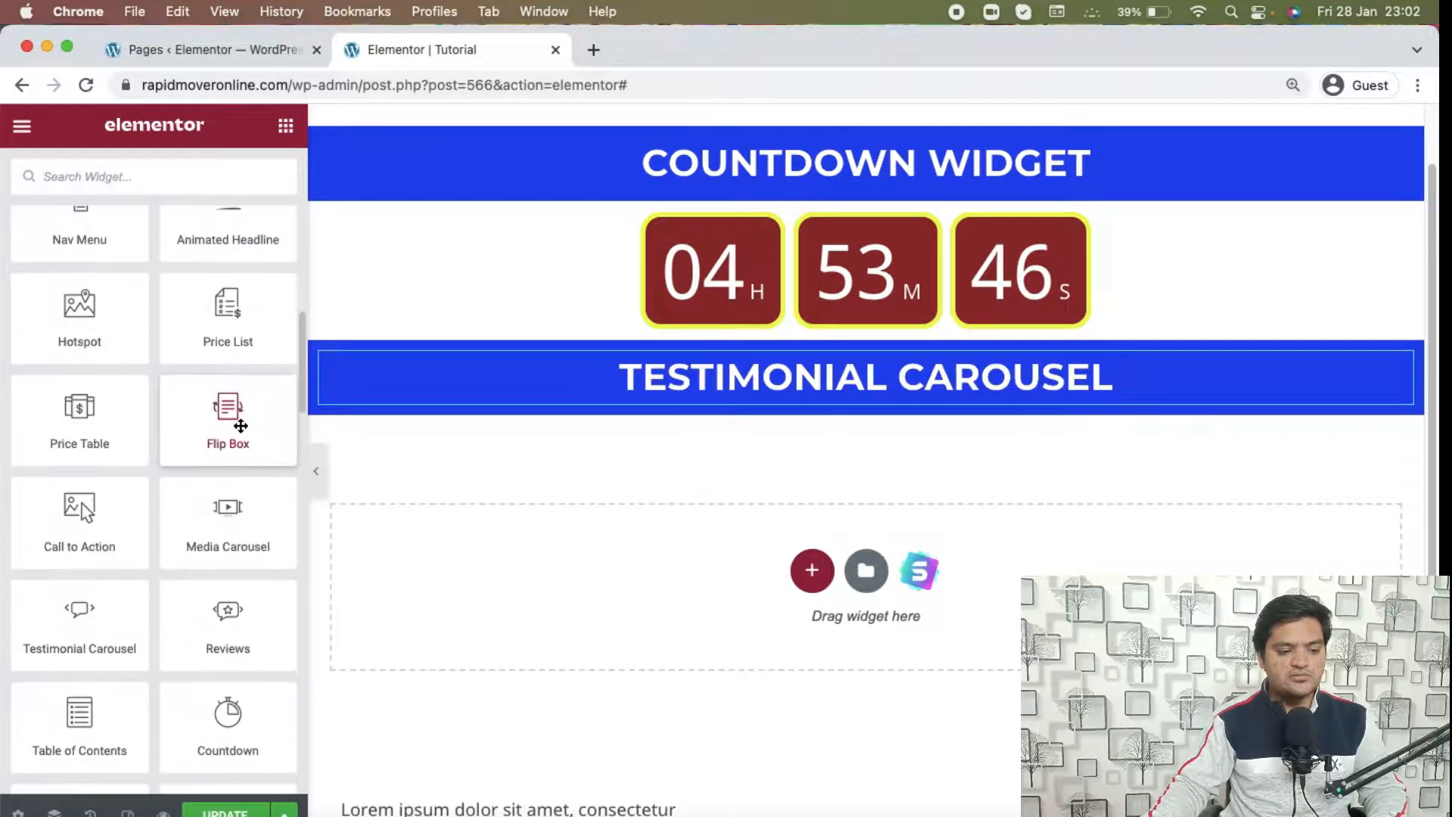
scroll(143, 522, down, 1)
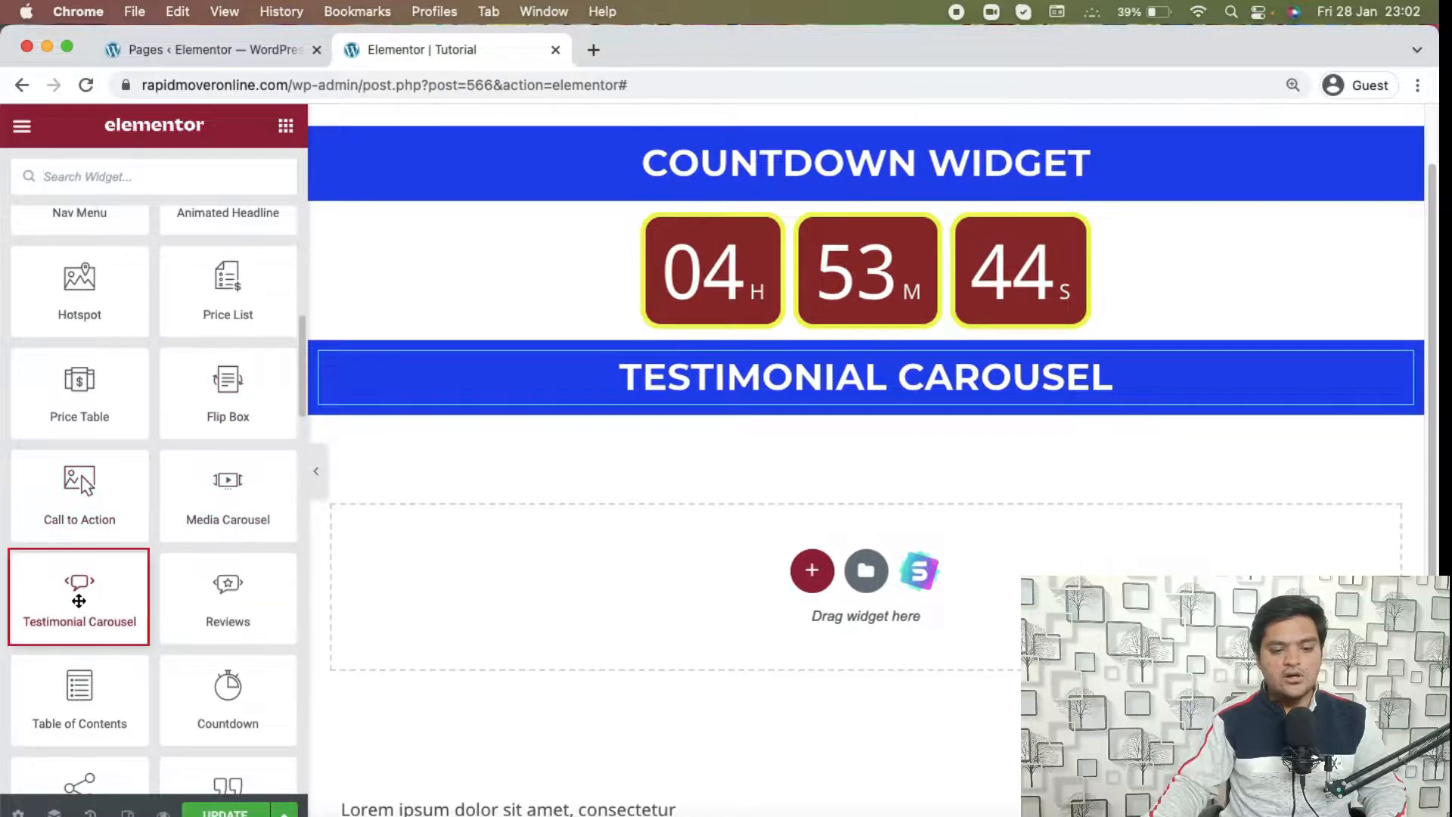
drag(75, 602, 710, 597)
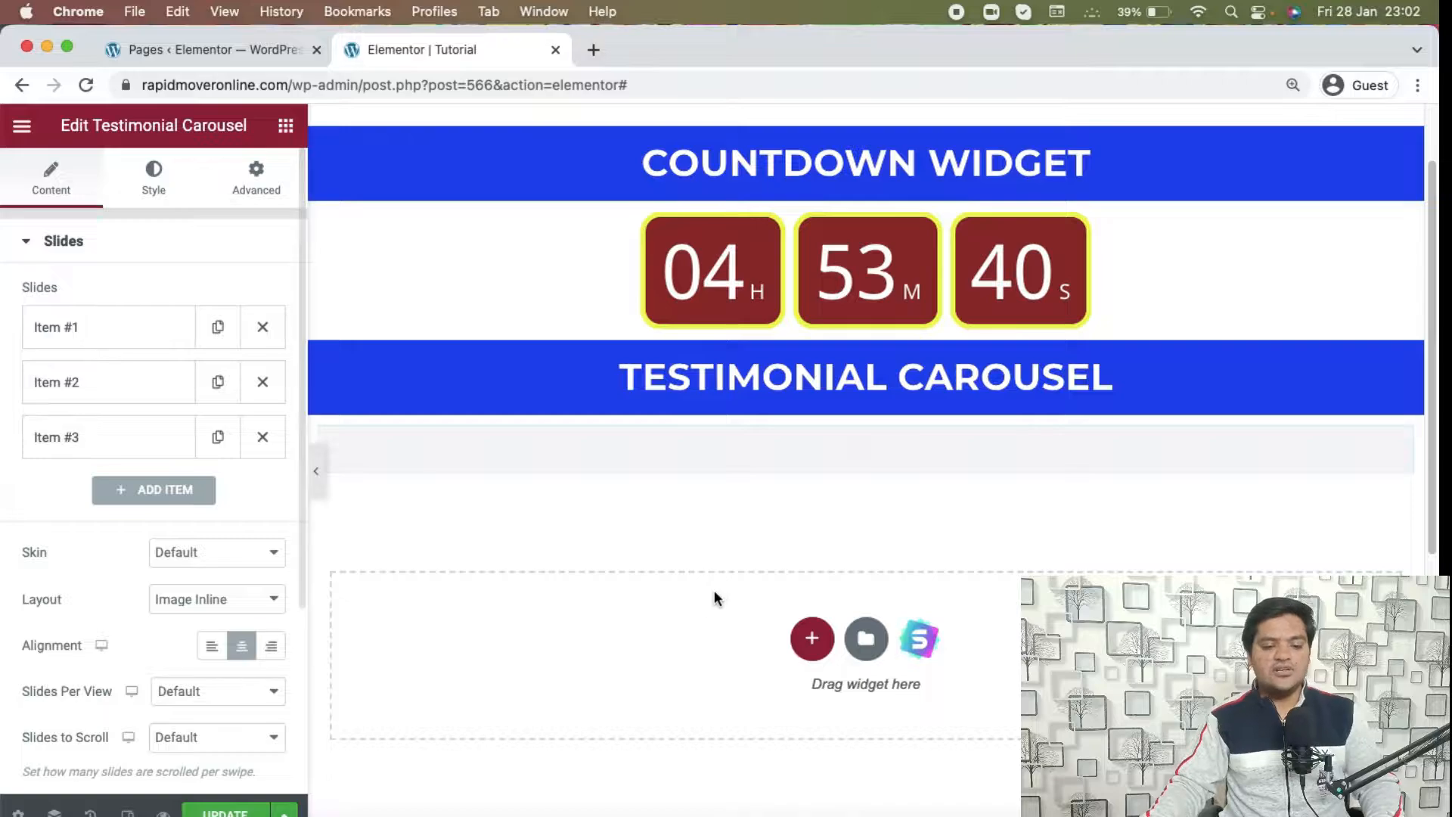
- Browse through the three default slides in the testimonial carousel's preview
scroll(920, 575, down, 2)
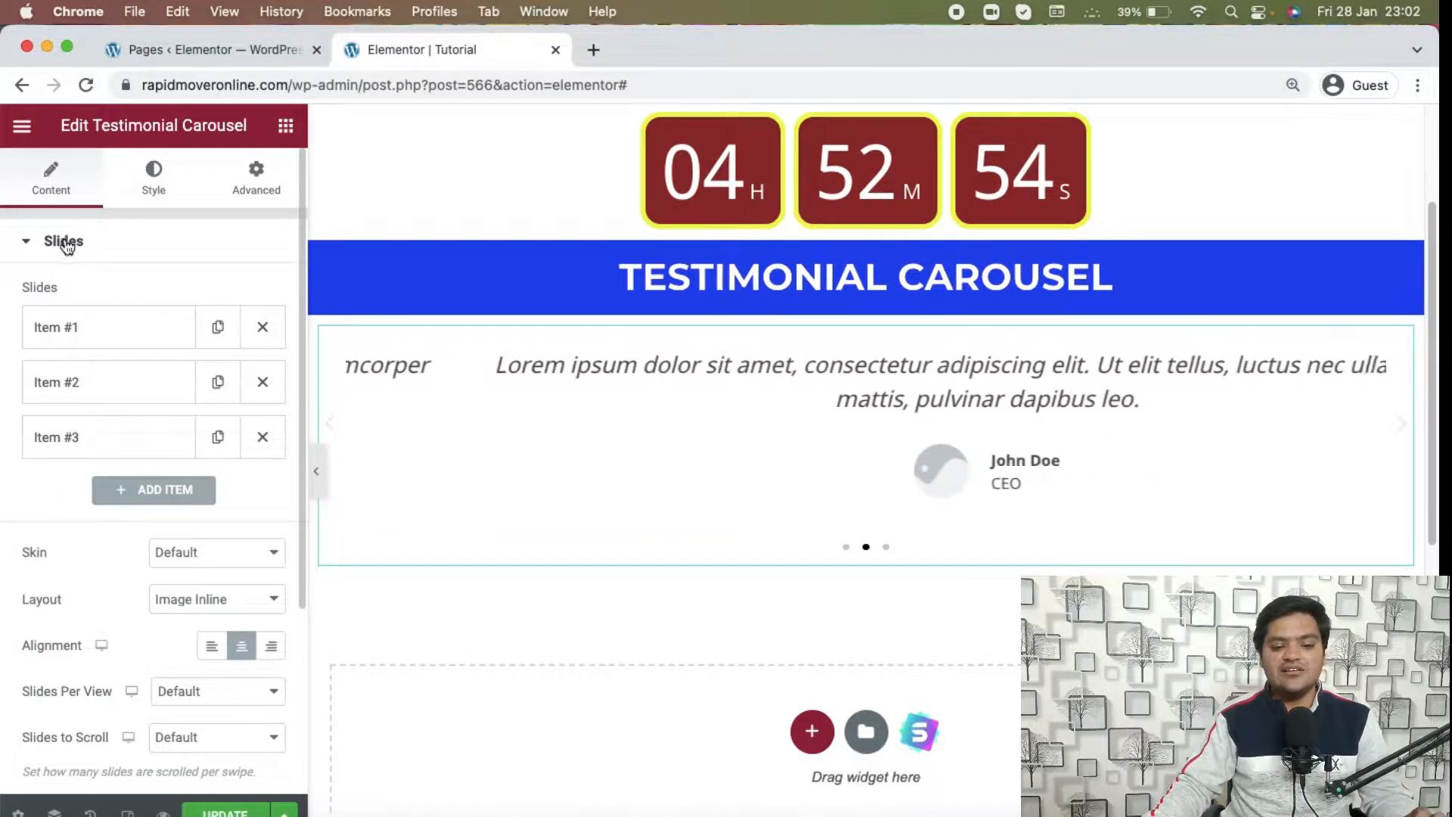
drag(1232, 437, 959, 448)
click(885, 548)
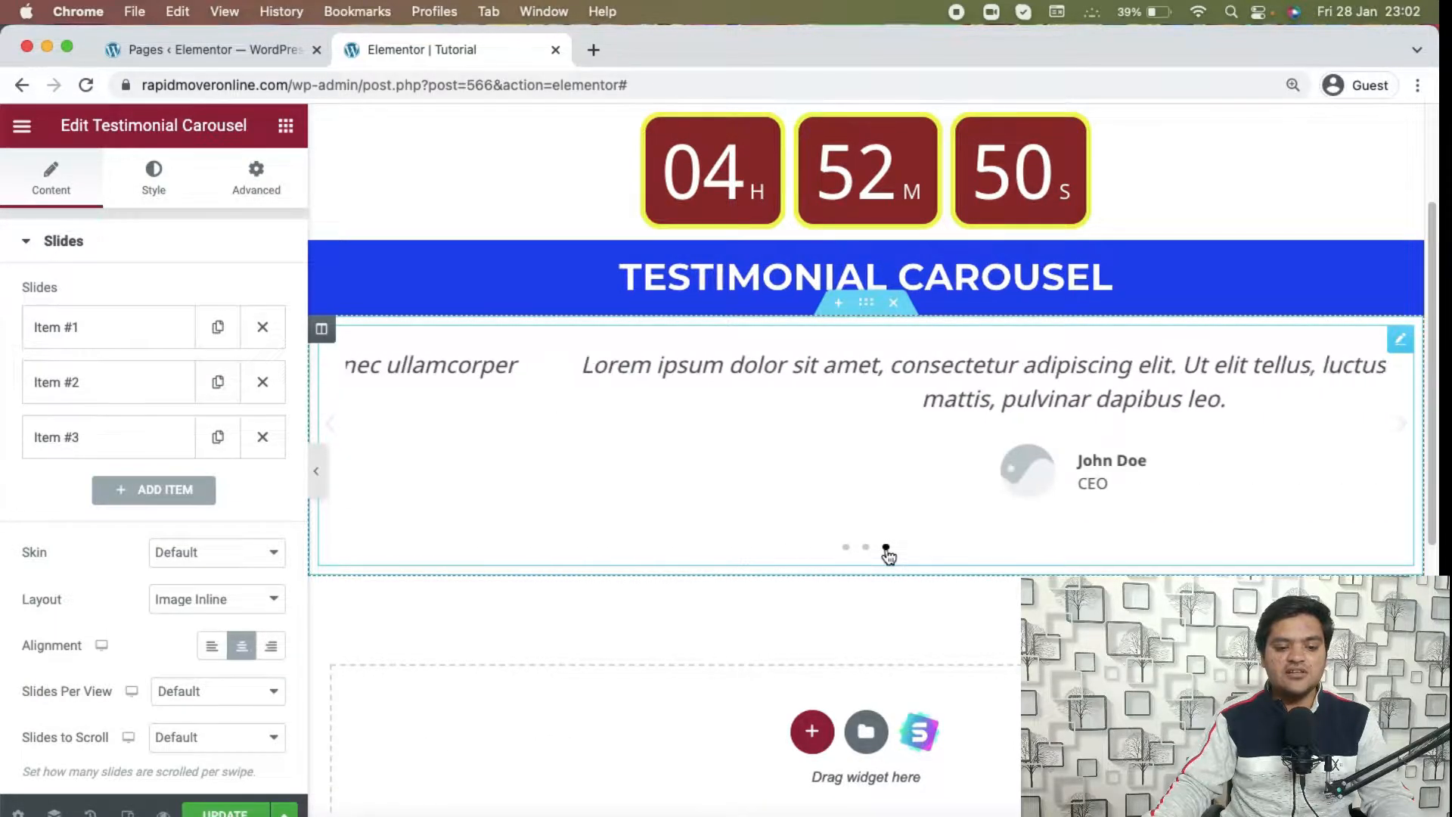
click(866, 548)
click(847, 548)
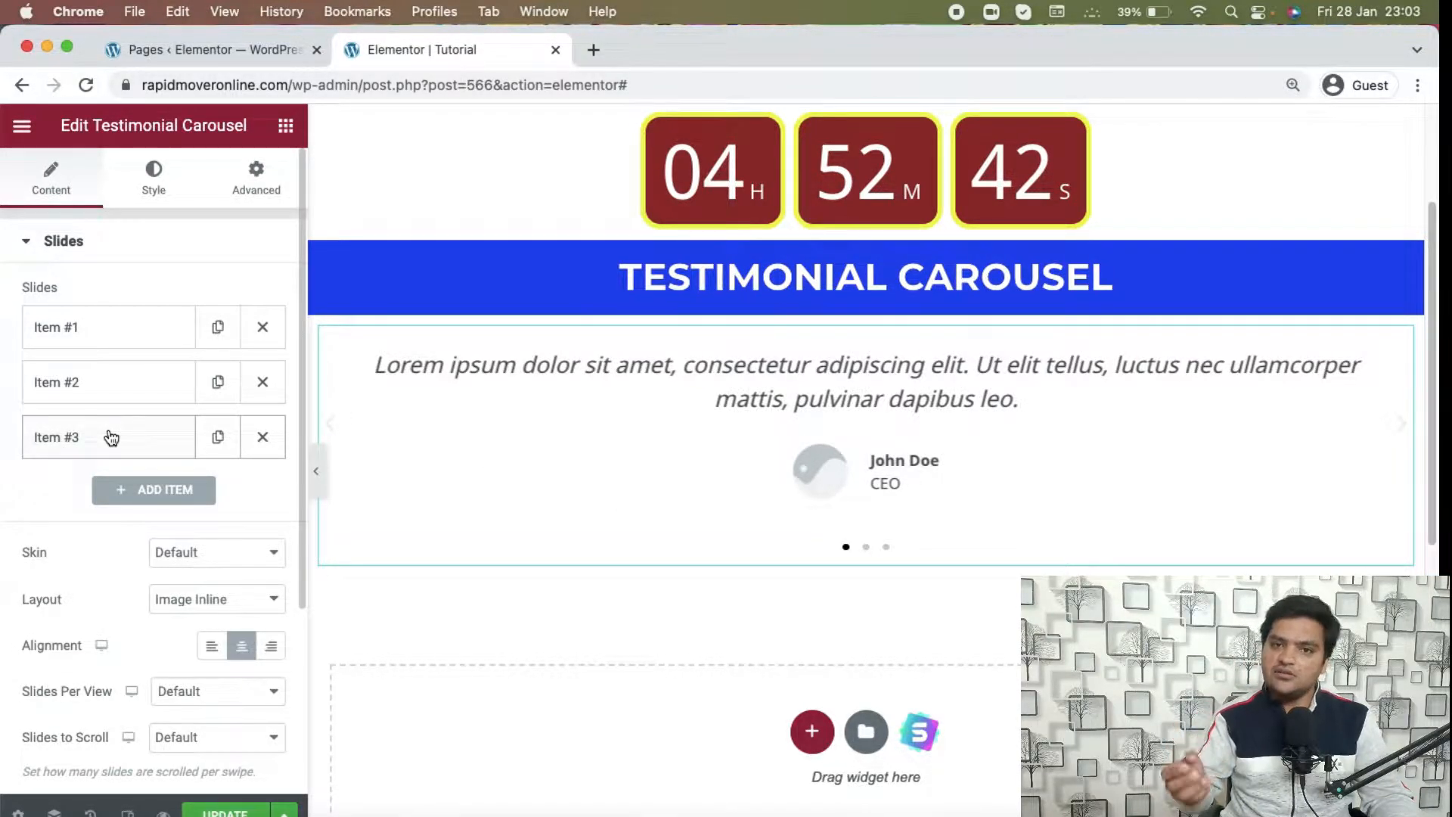
- Open the carousel's first slide and replace its placeholder content with "Testimonial 1 Content"
click(113, 319)
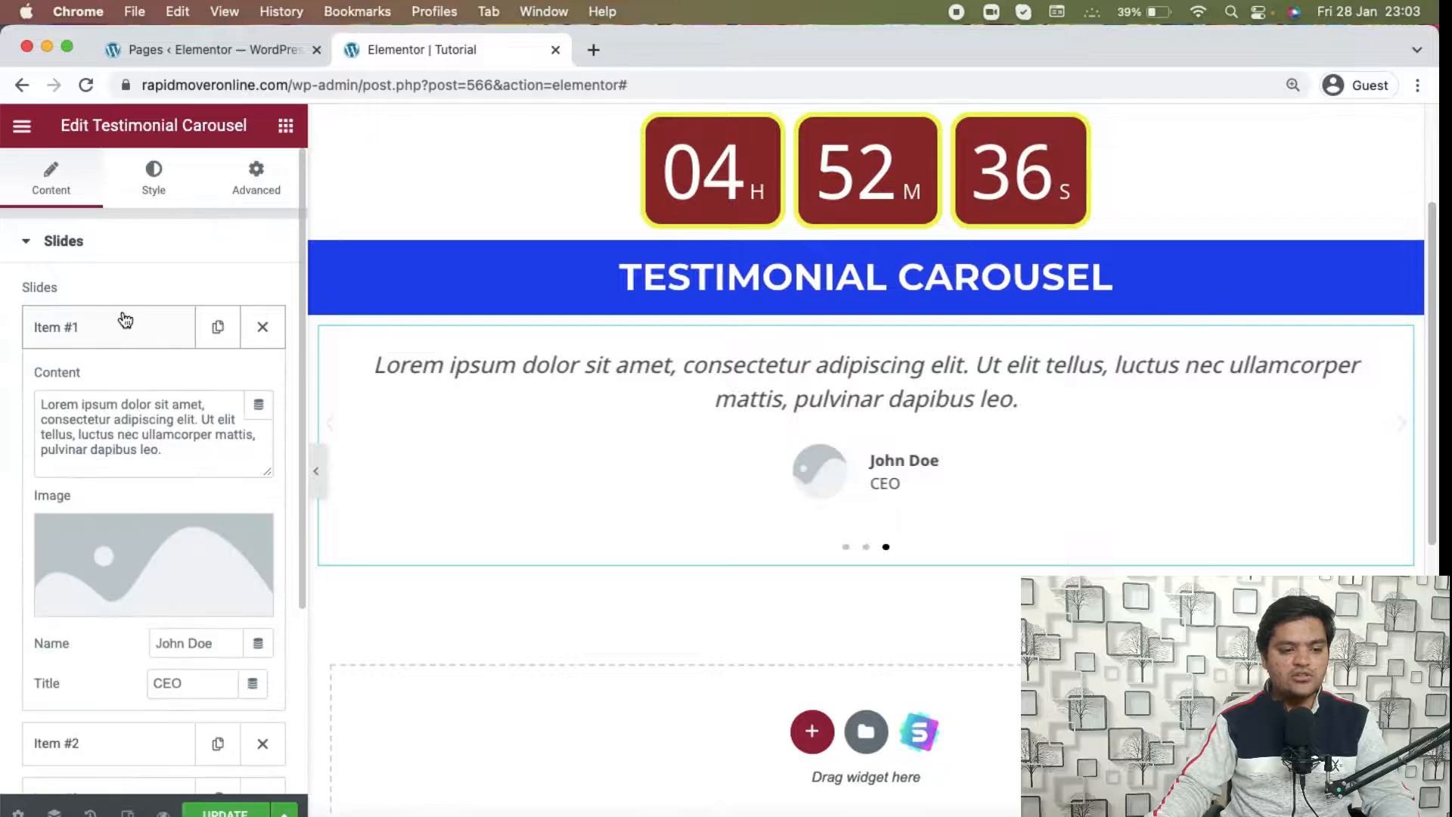
scroll(124, 318, down, 3)
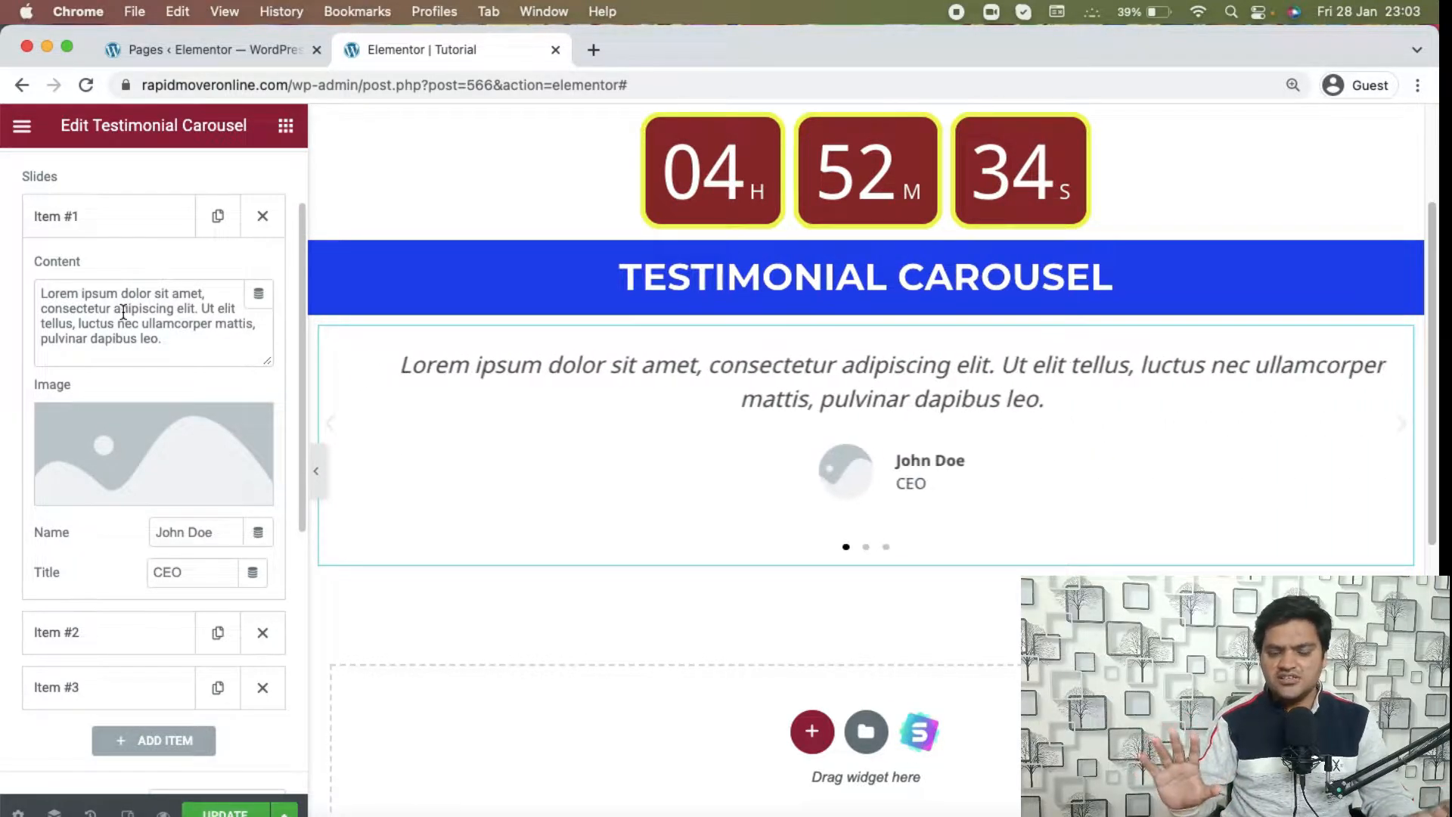
drag(38, 295, 169, 343)
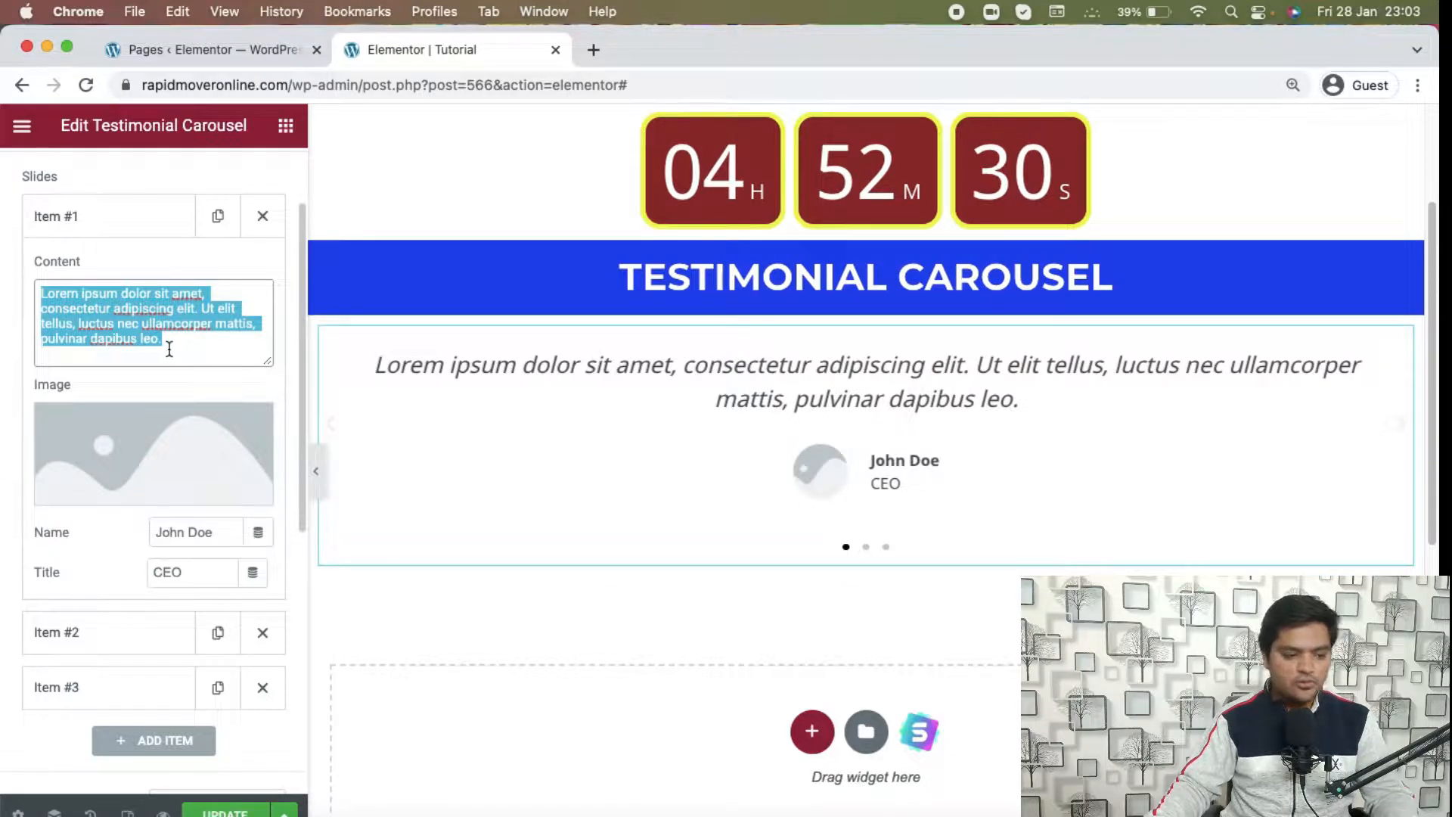
text(Test)
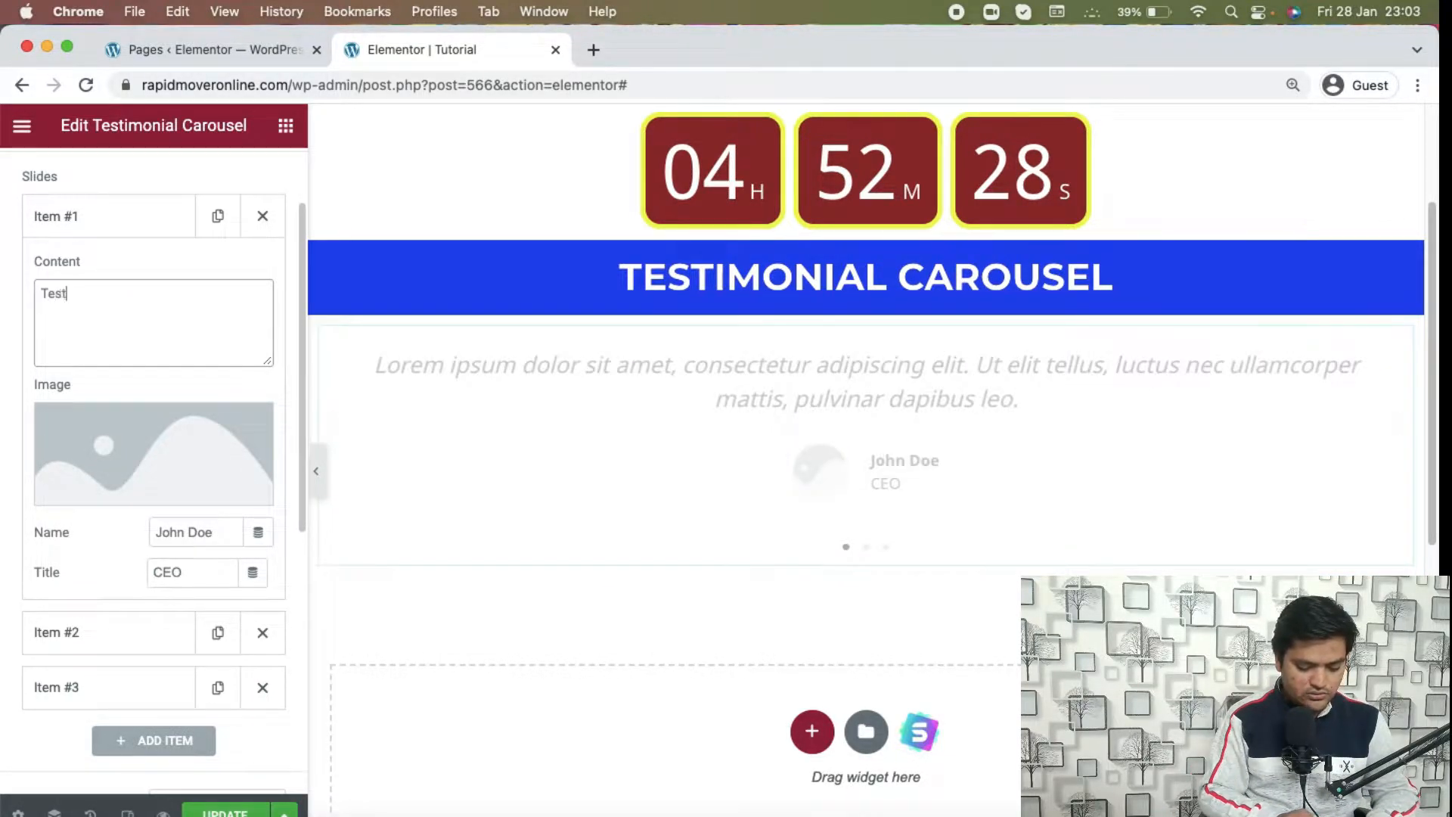
text(imonial 1 )
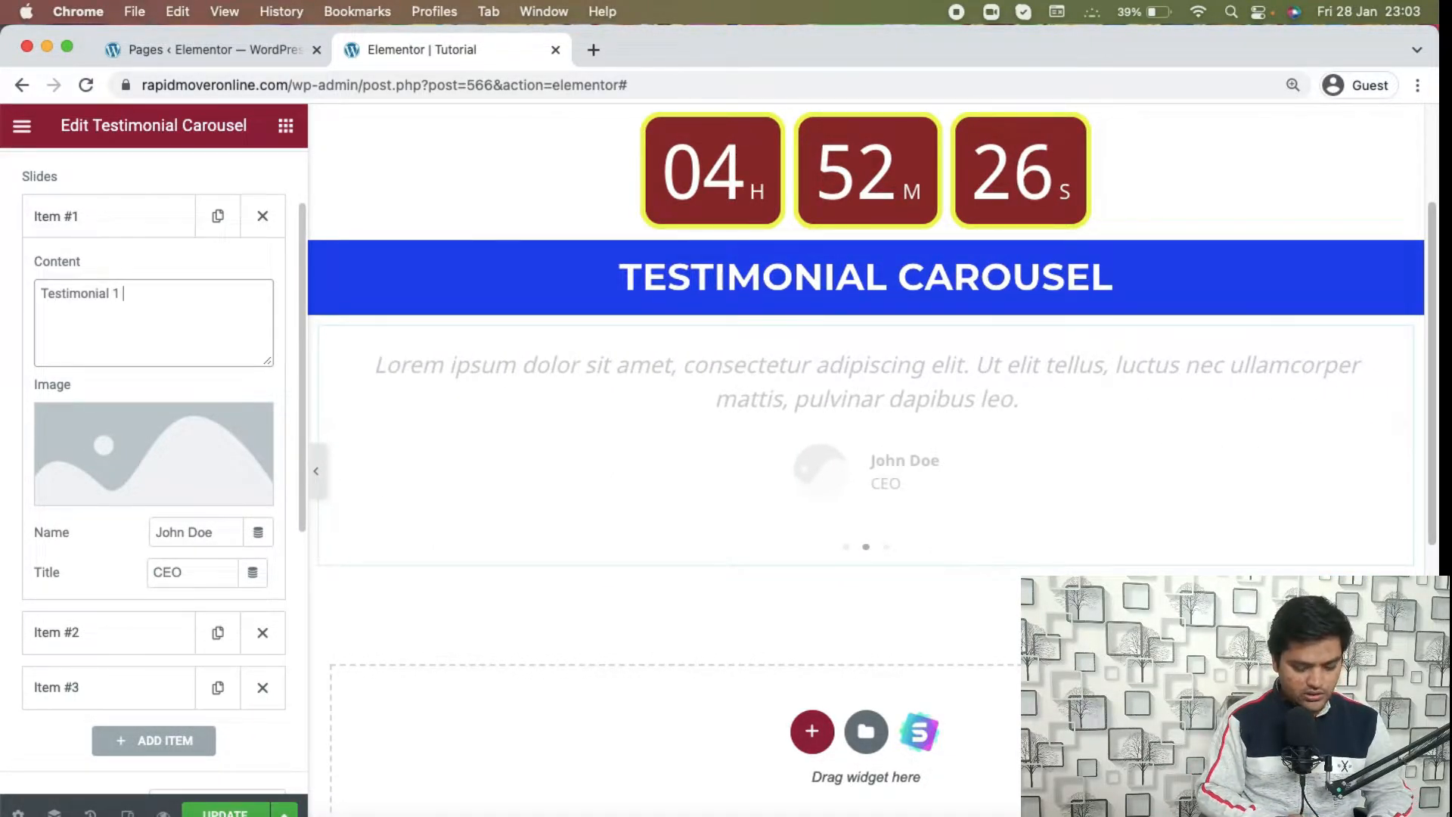
text(Content)
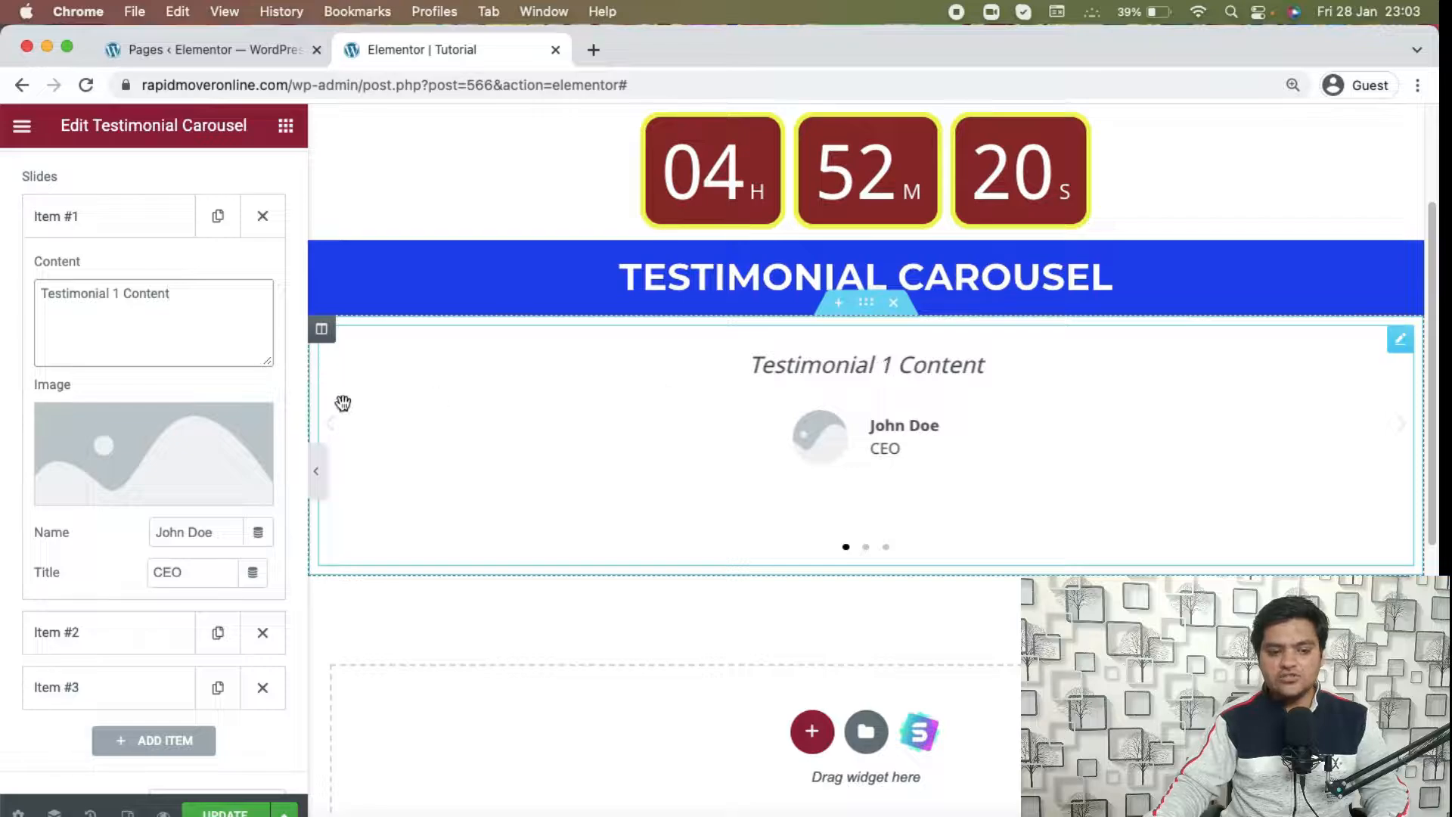
- Set the first slide's image to the media library portrait of the smiling man in a light jacket
click(119, 459)
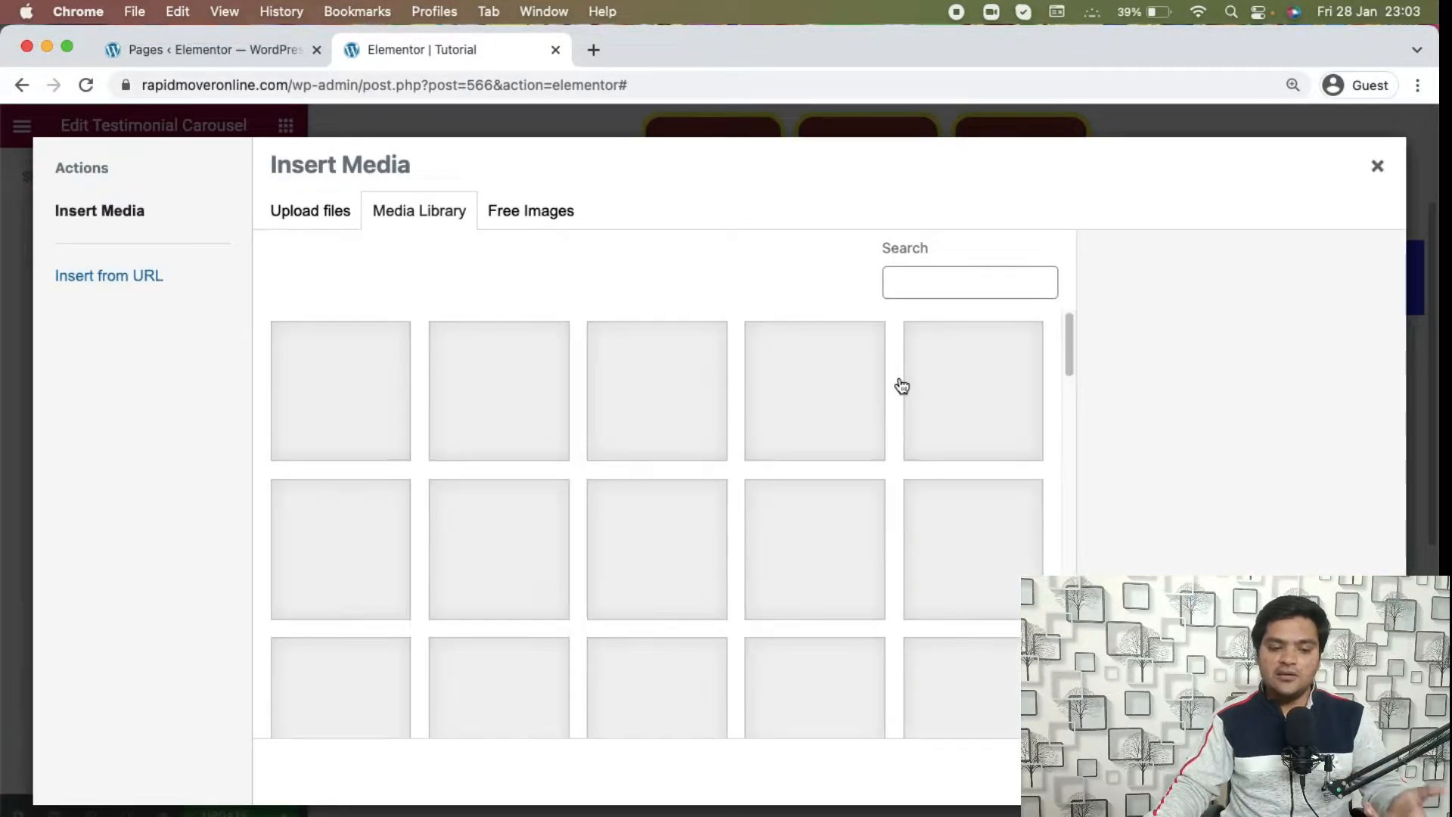
scroll(602, 466, down, 5)
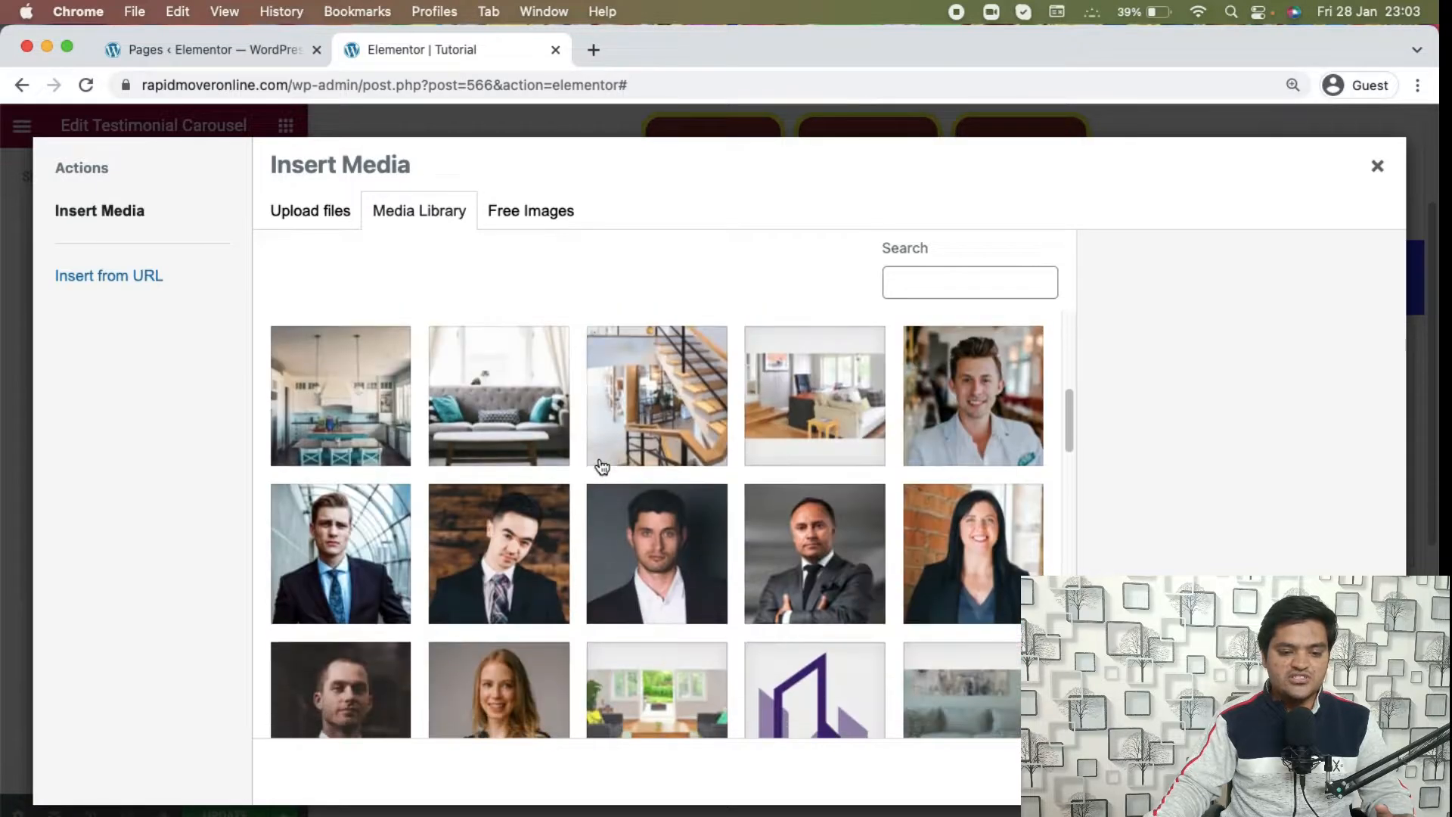
click(987, 389)
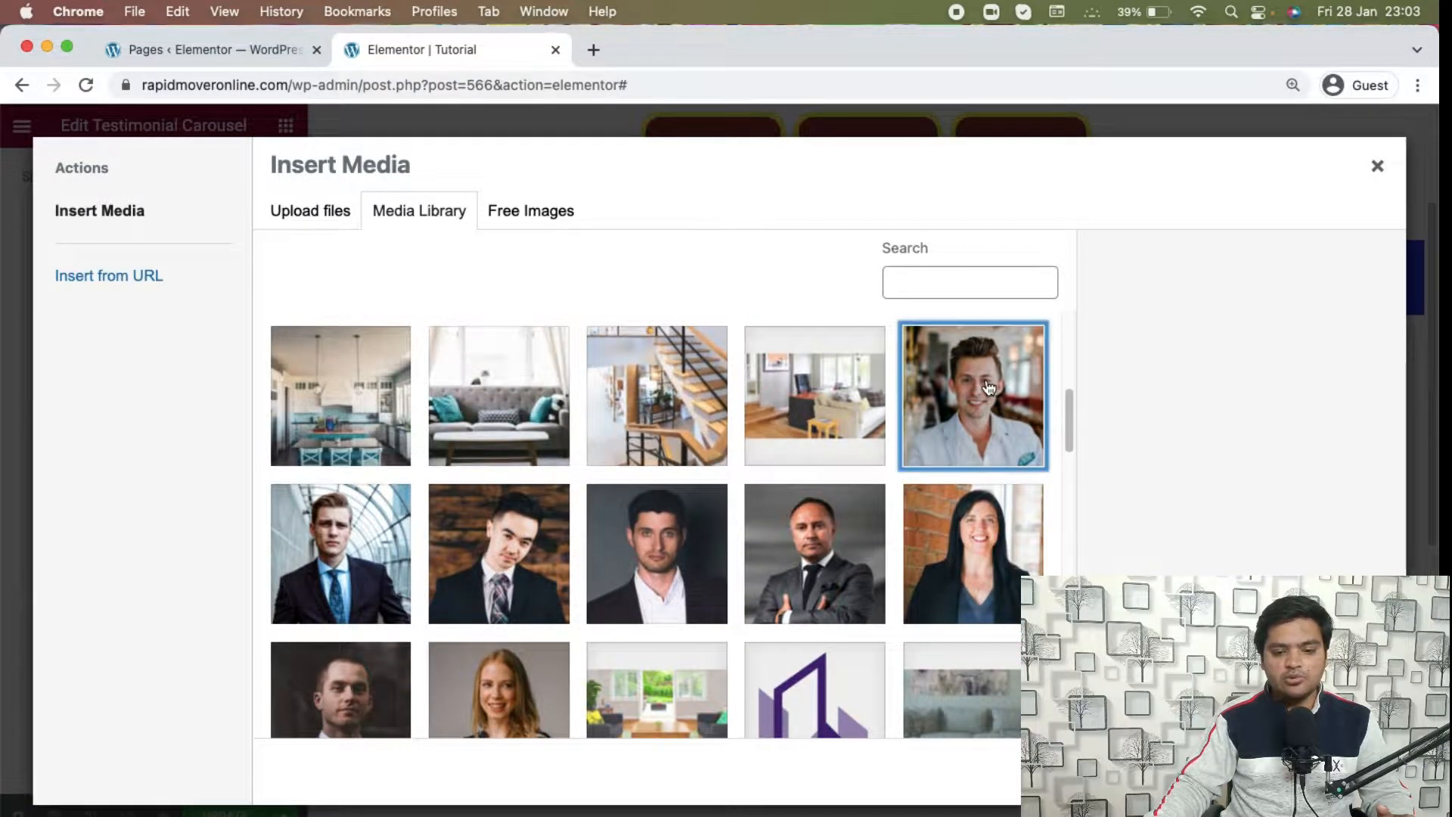
click(1333, 772)
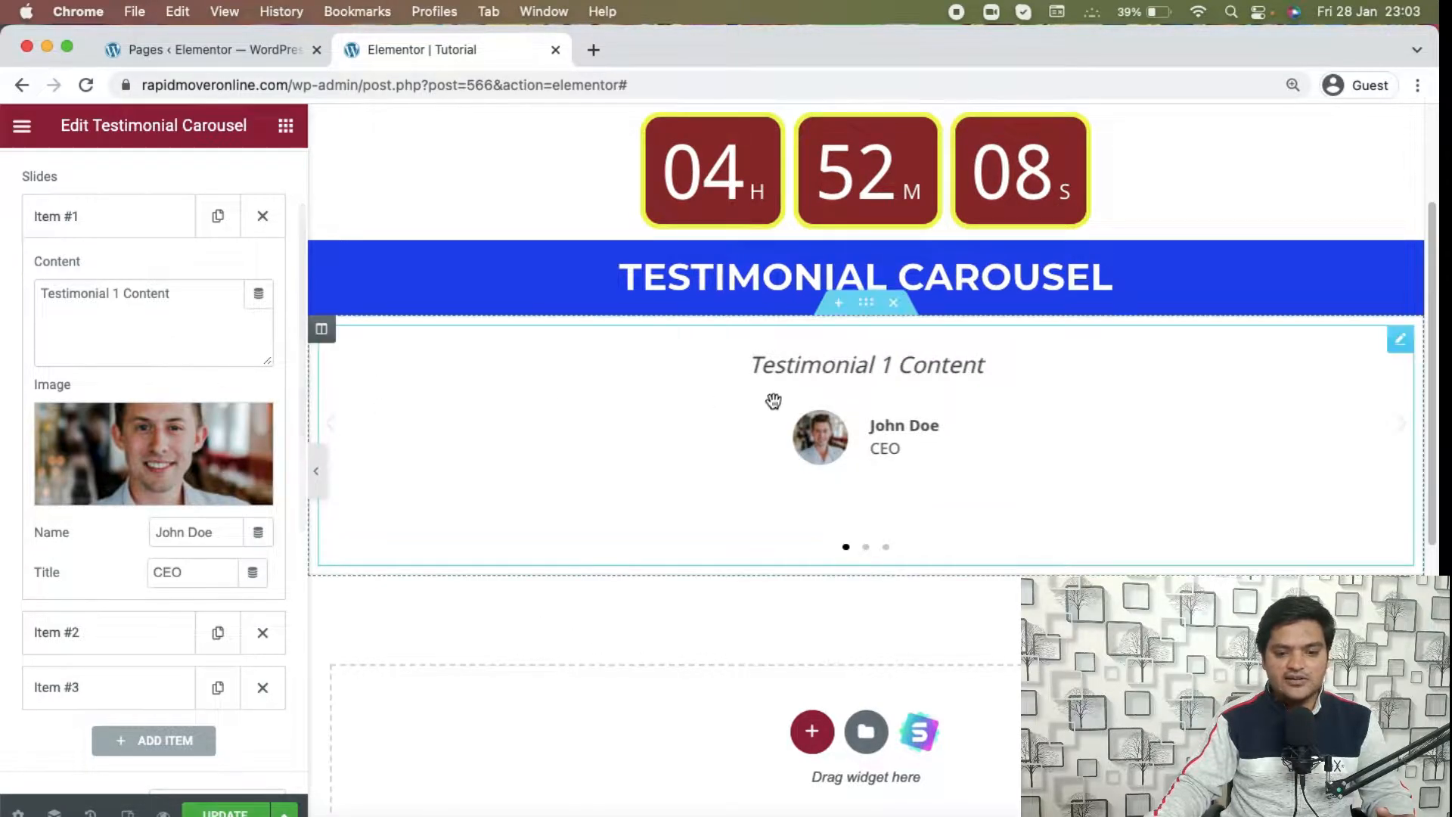
- Enter the testimonial author's name for the first slide and set the title to "Graphic Designer"
scroll(203, 491, down, 1)
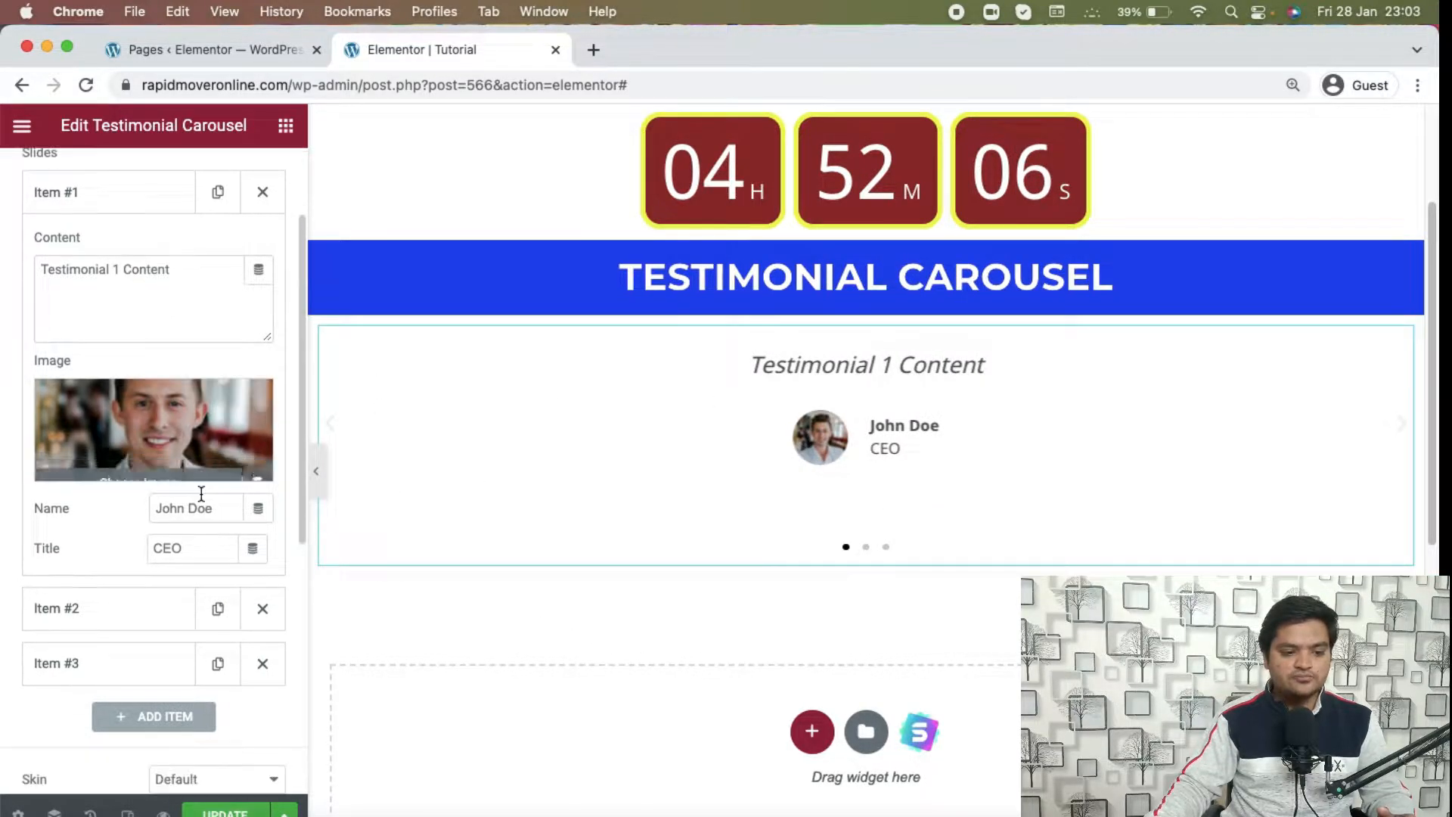
drag(219, 503, 119, 506)
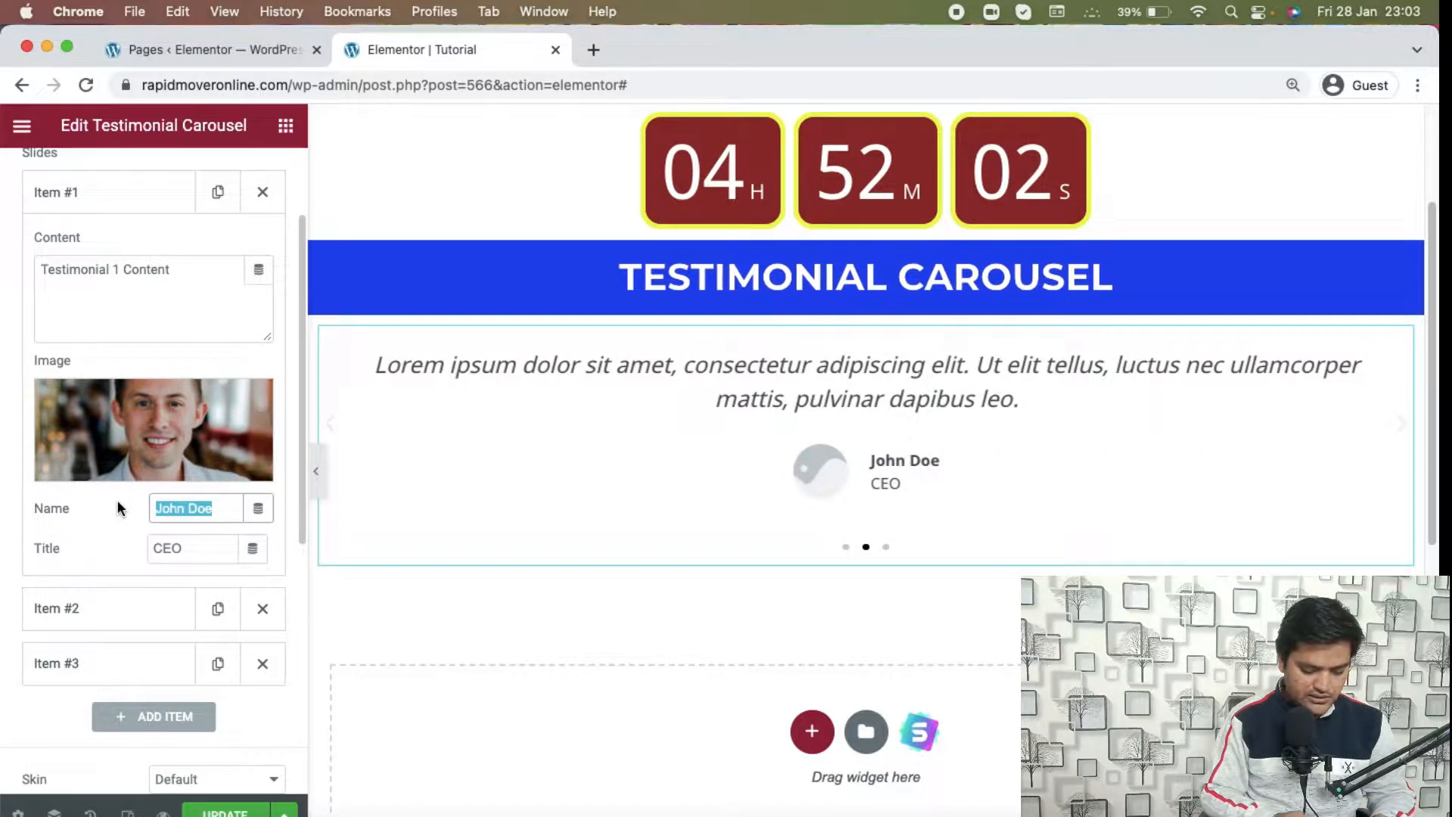
text(Jack)
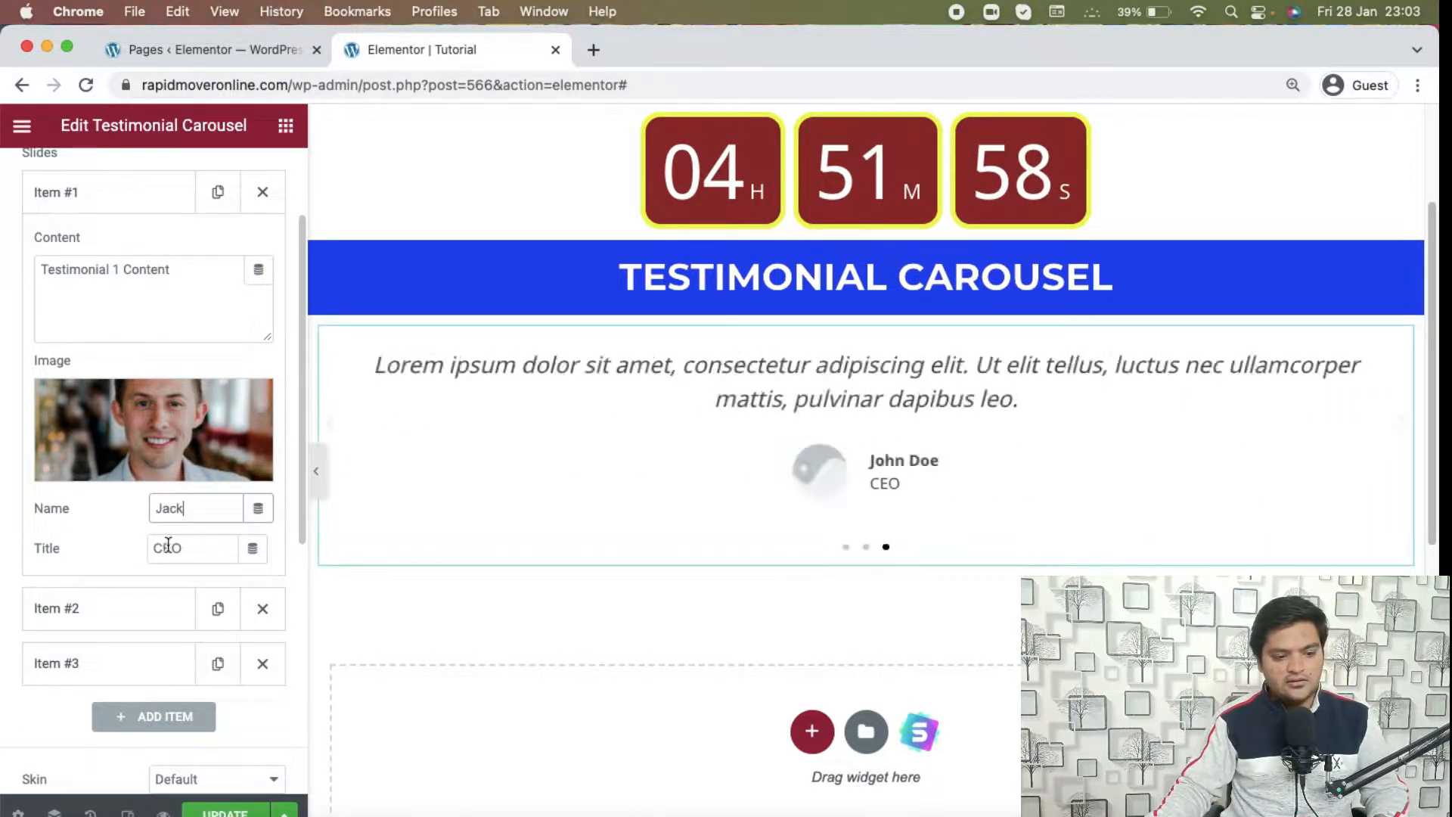
drag(191, 549, 109, 552)
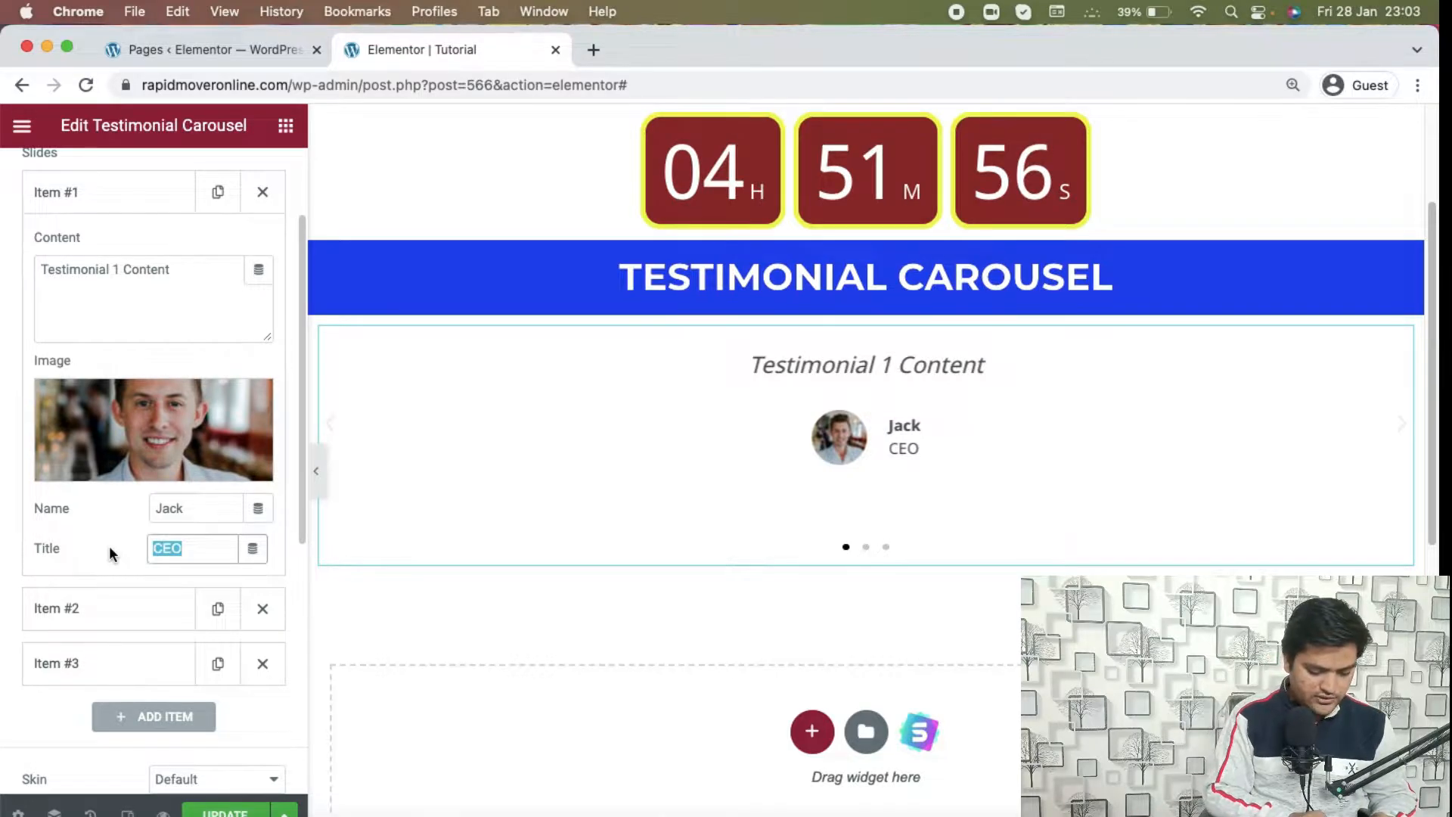
text(Graphic Designer)
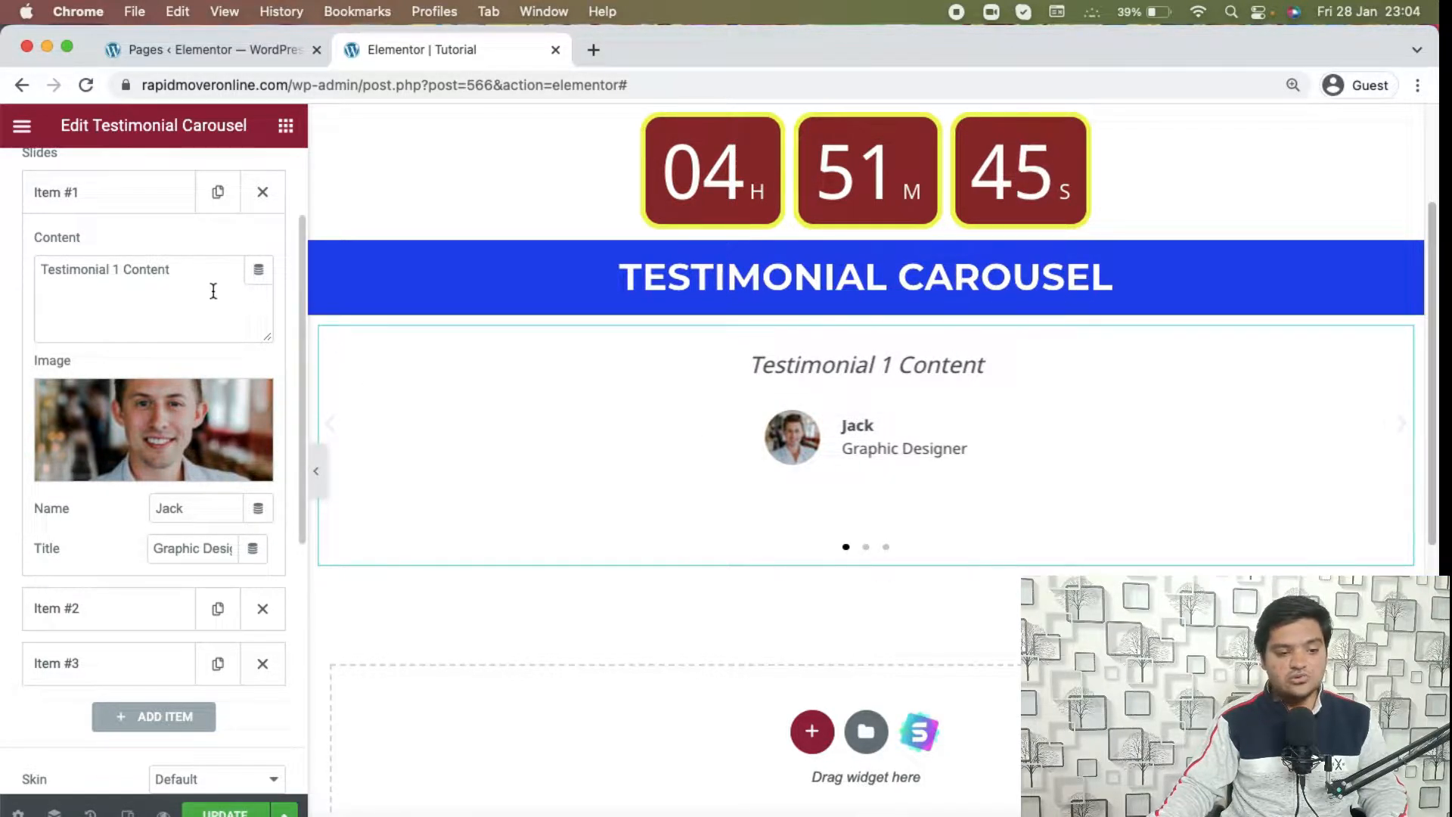
- Replace the first slide's content with a long unbroken string of random filler letters ending in a full stop
drag(198, 269, 7, 274)
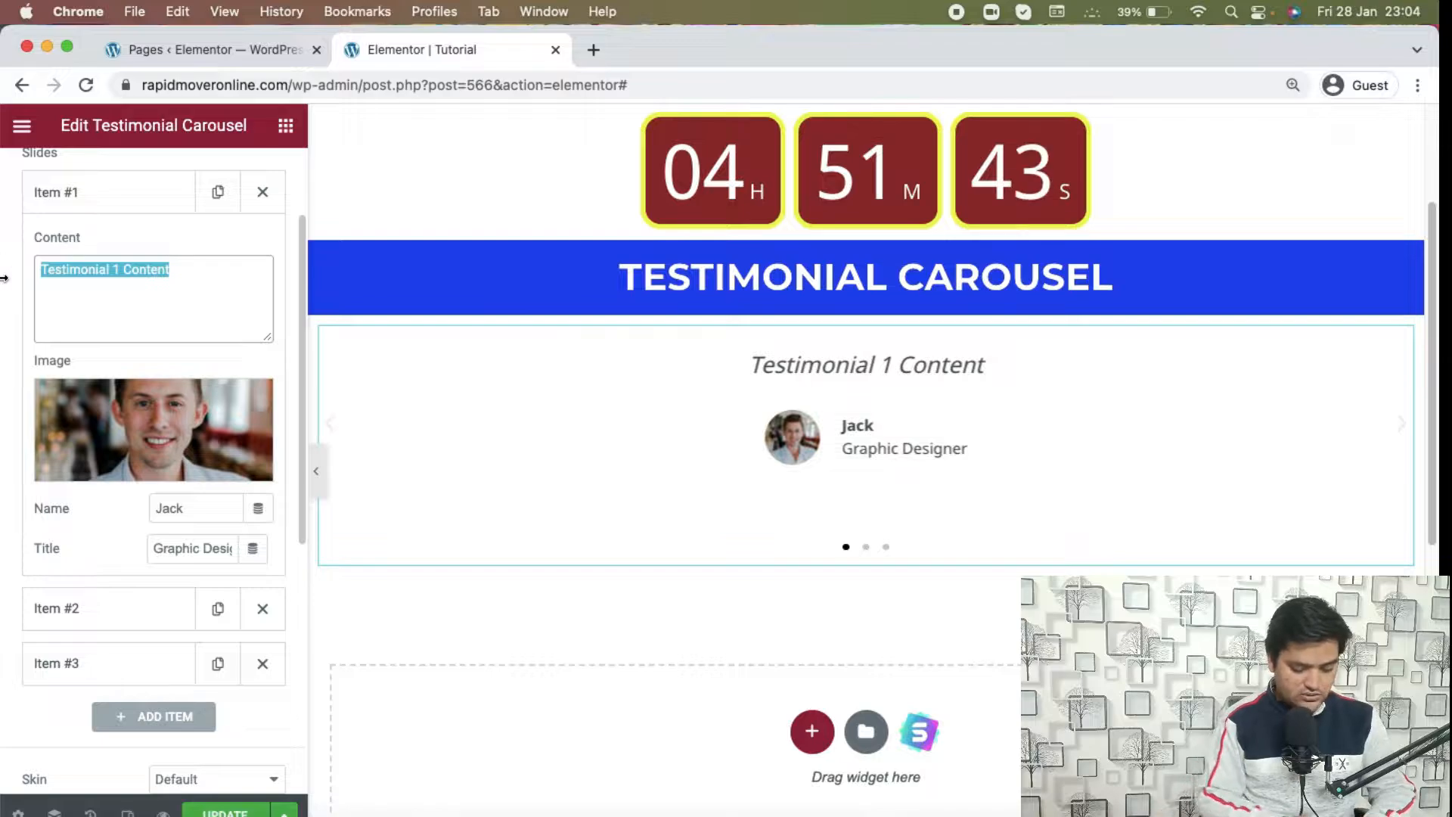
text(dfhjkdlasfhjdansvashfguiowafgdhsaioudfhanfdjaklshf)
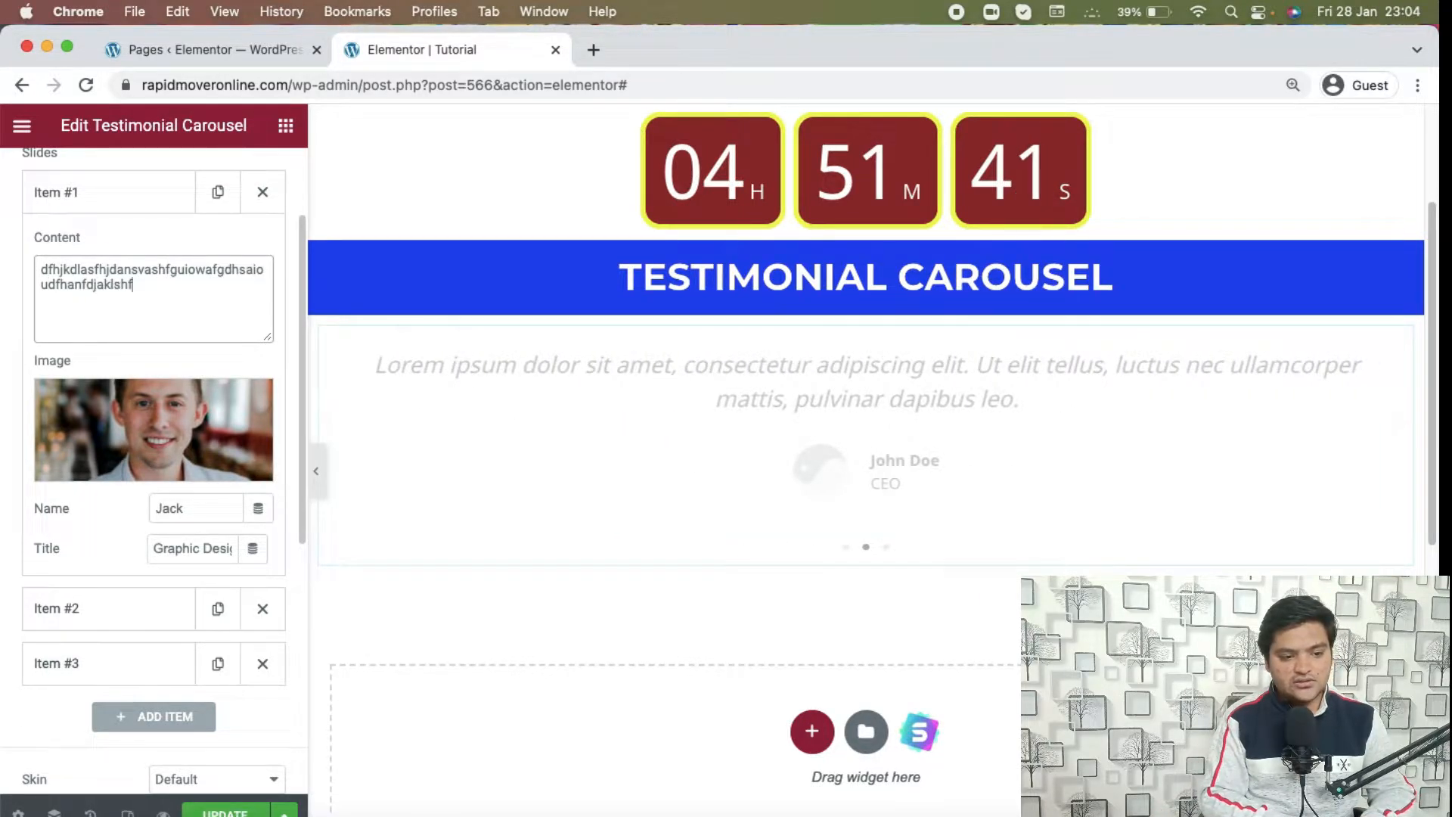
text(duasnfdahfjdhsajfdnsafhdusahfjkasnfdmashfdjashnf)
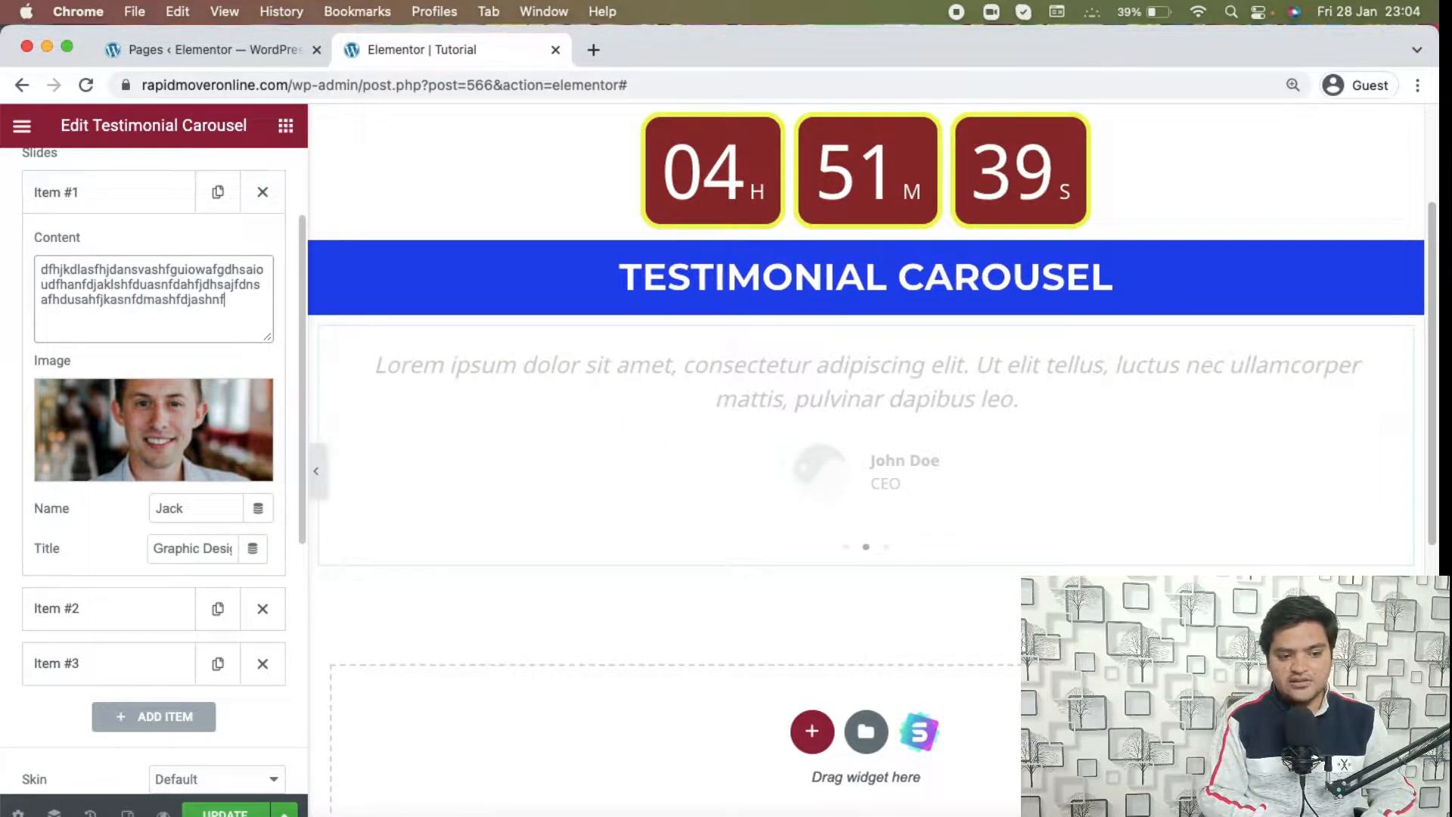
text(djsahnfjdsahfjkdnsafdhjsanfdjsahfdjasnfjdsafl.)
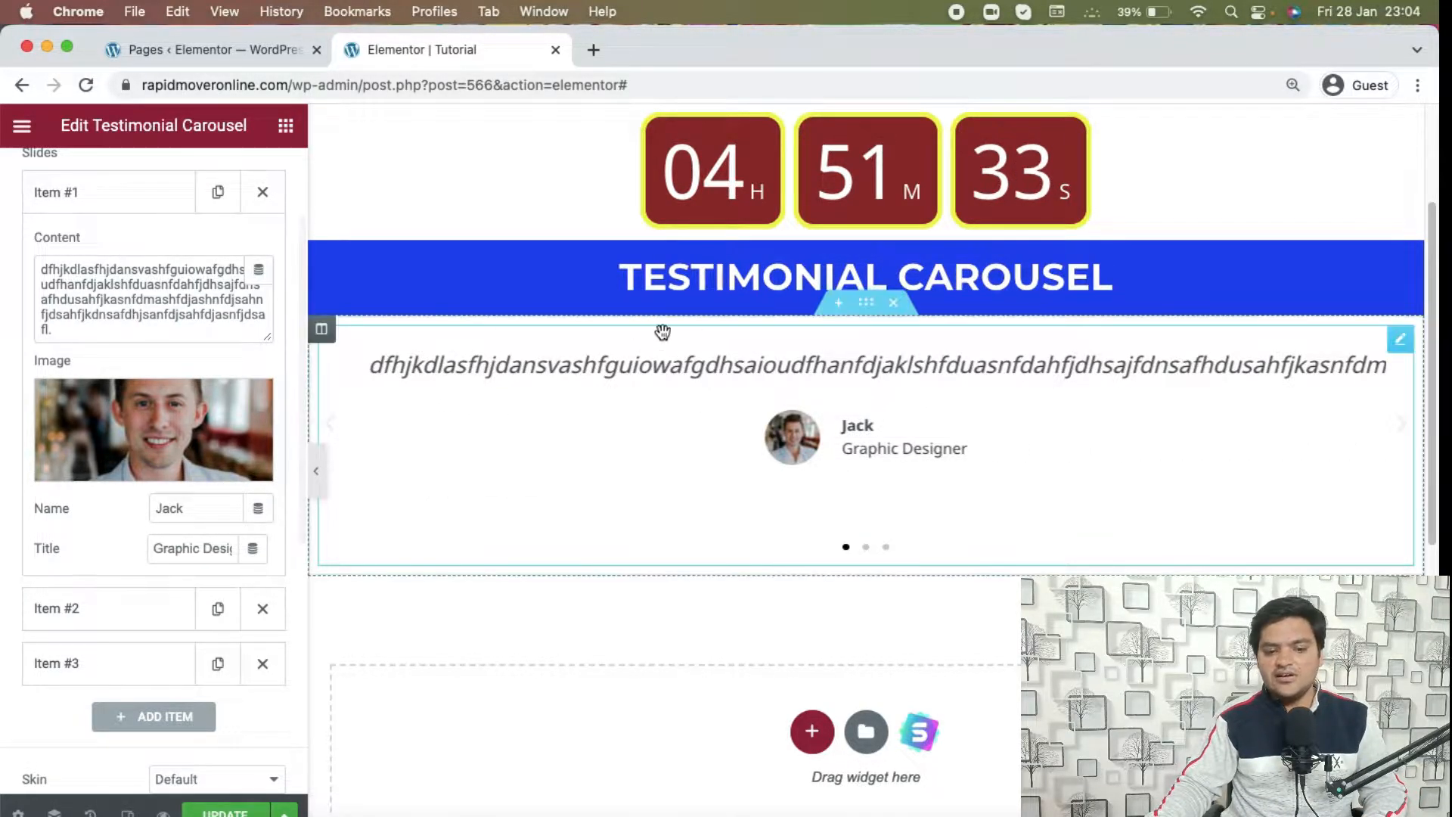
- Collapse the first slide's settings and look through the second and third slides' settings, leaving all slides collapsed
scroll(142, 371, down, 3)
scroll(112, 389, up, 3)
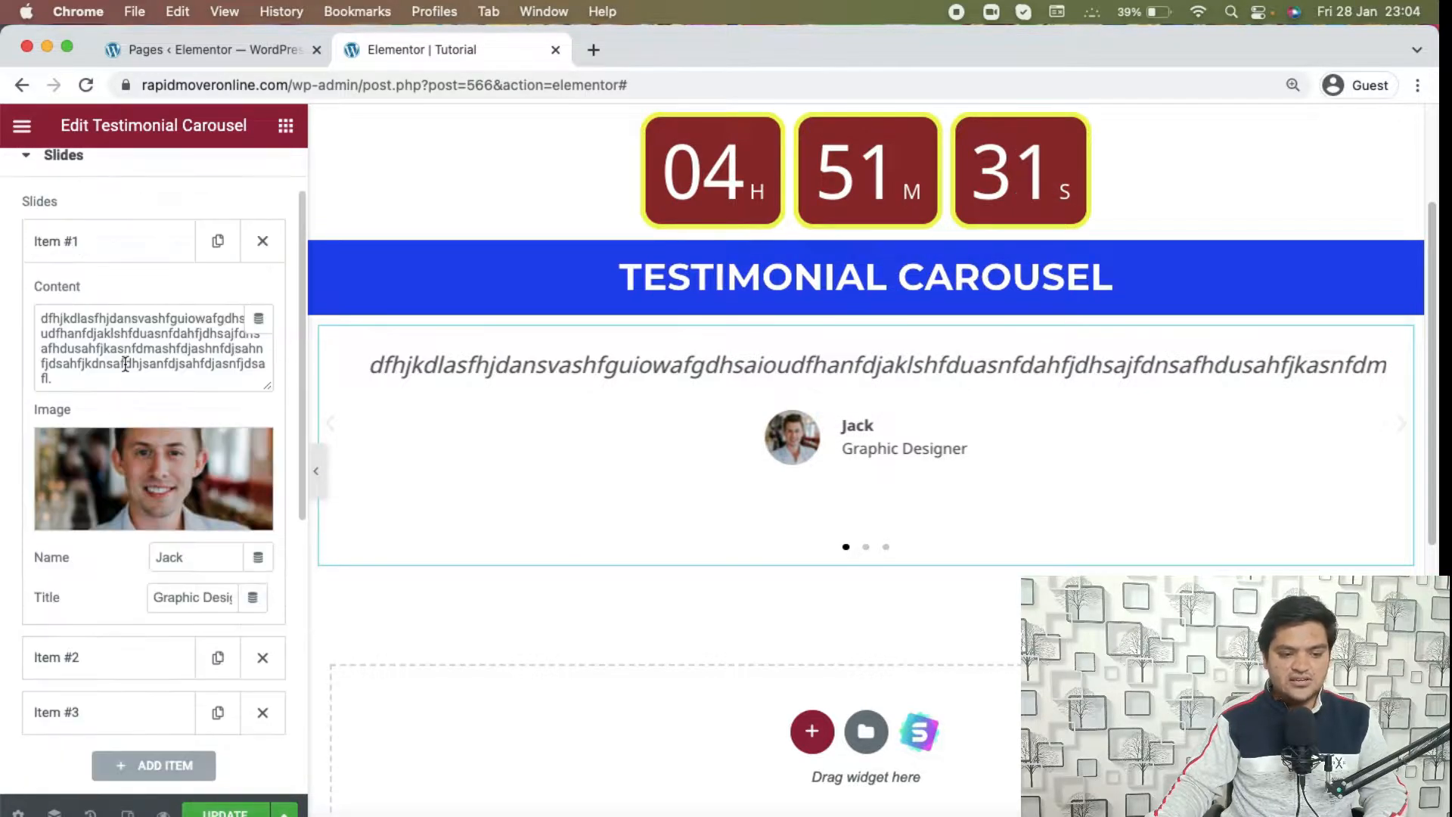
click(129, 257)
click(121, 306)
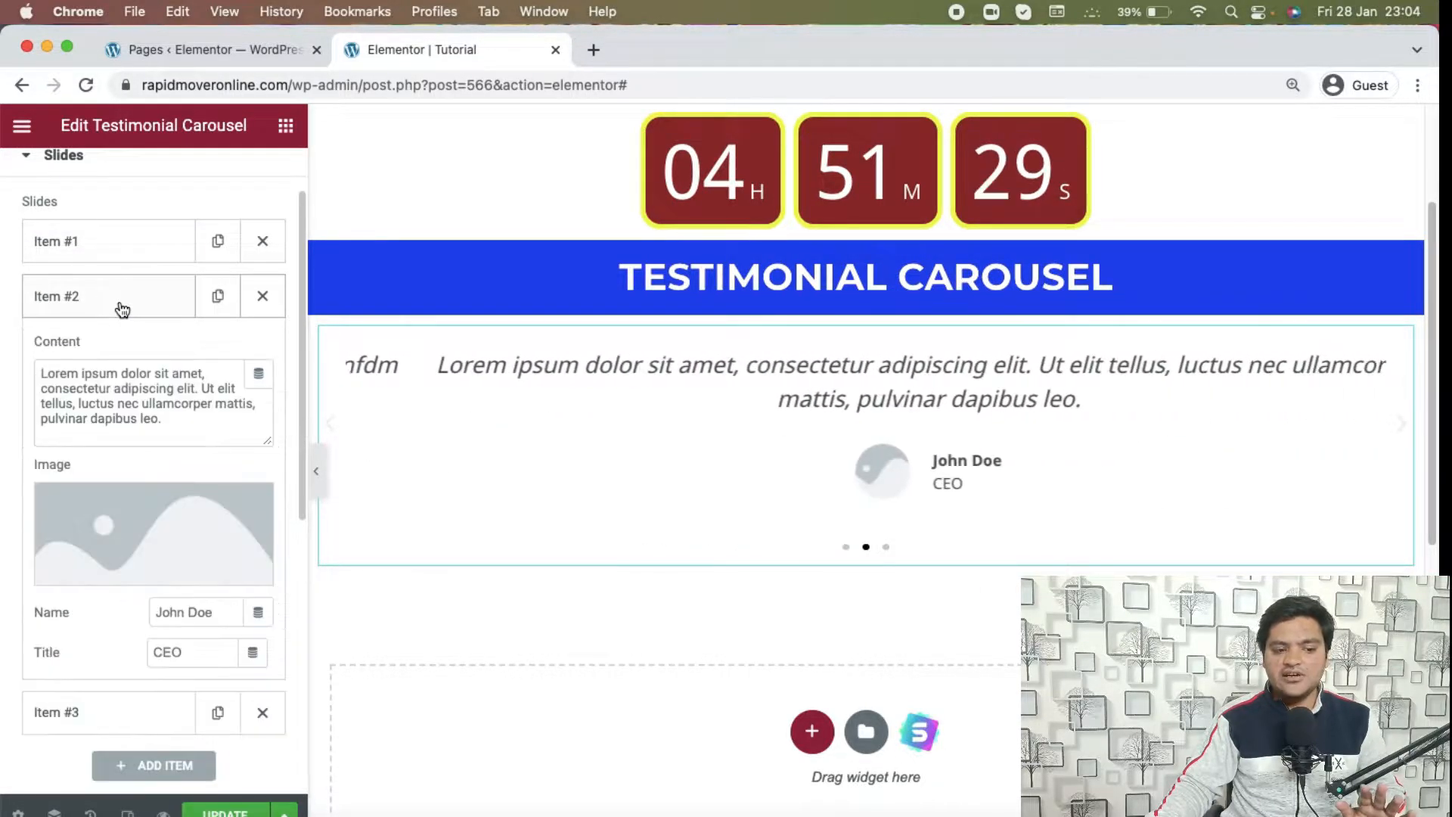
click(121, 308)
click(123, 354)
click(124, 355)
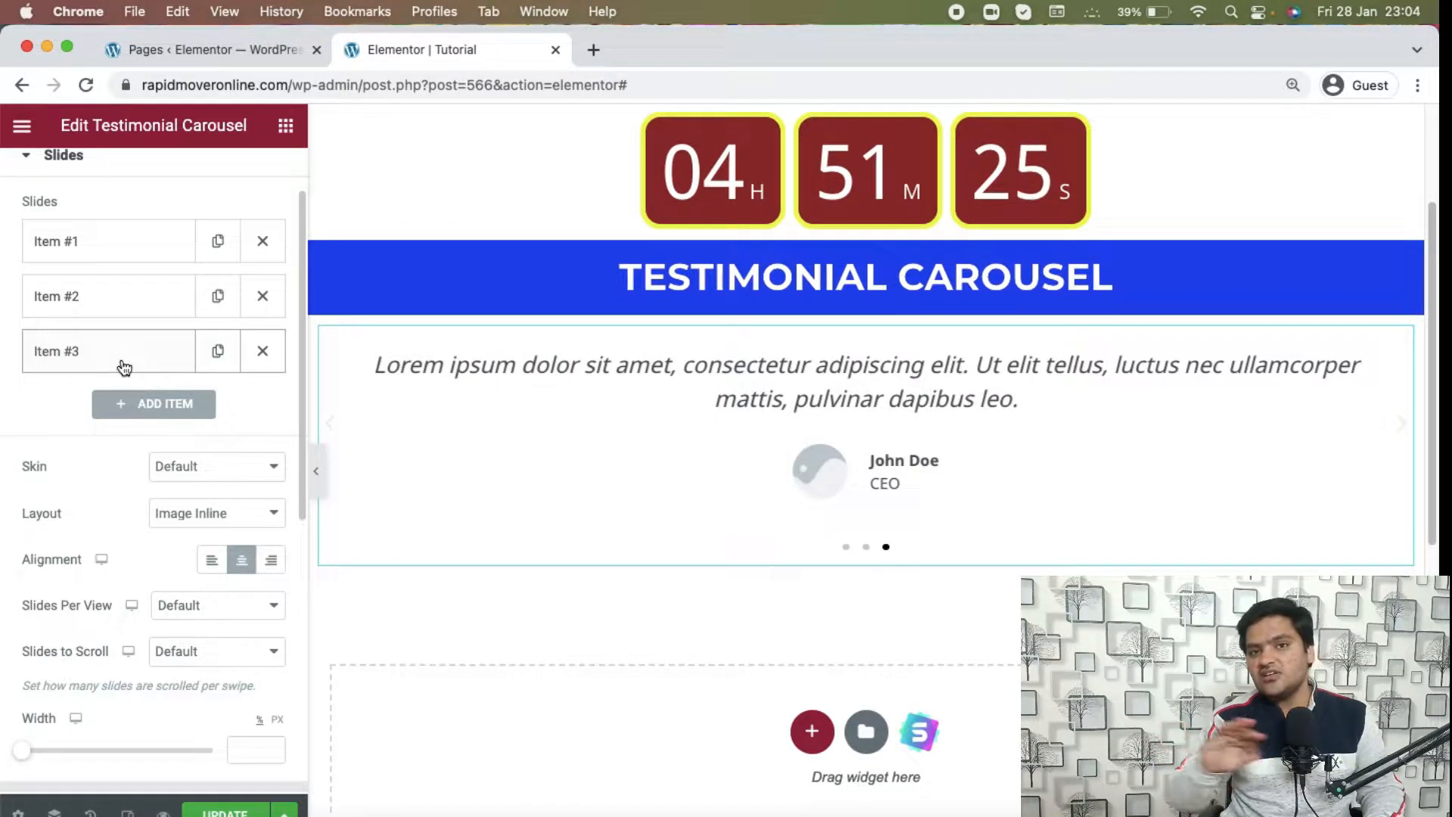
- Set the carousel's skin to Bubble and advance through the slides to check the new look
scroll(90, 408, down, 1)
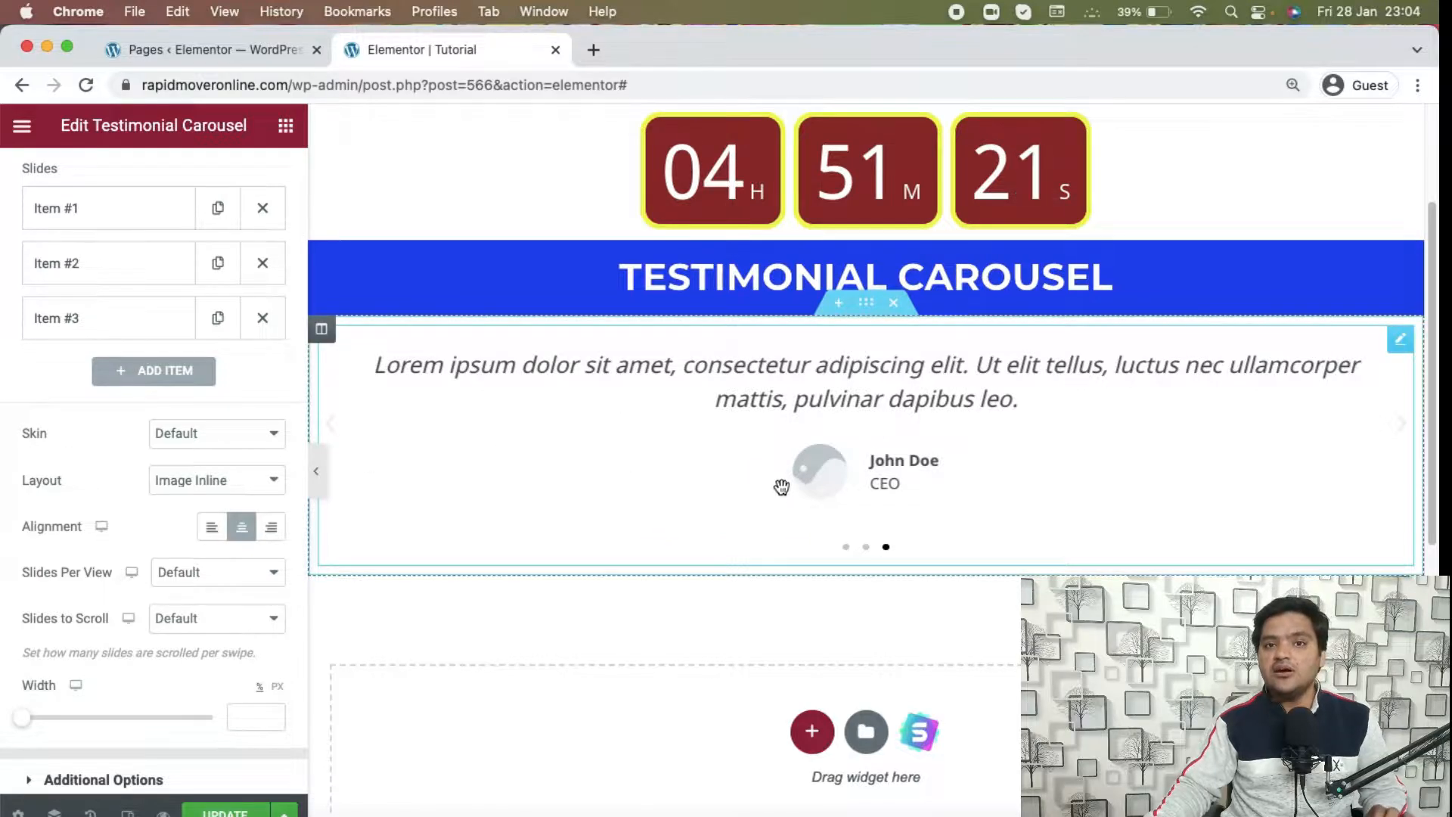
click(249, 444)
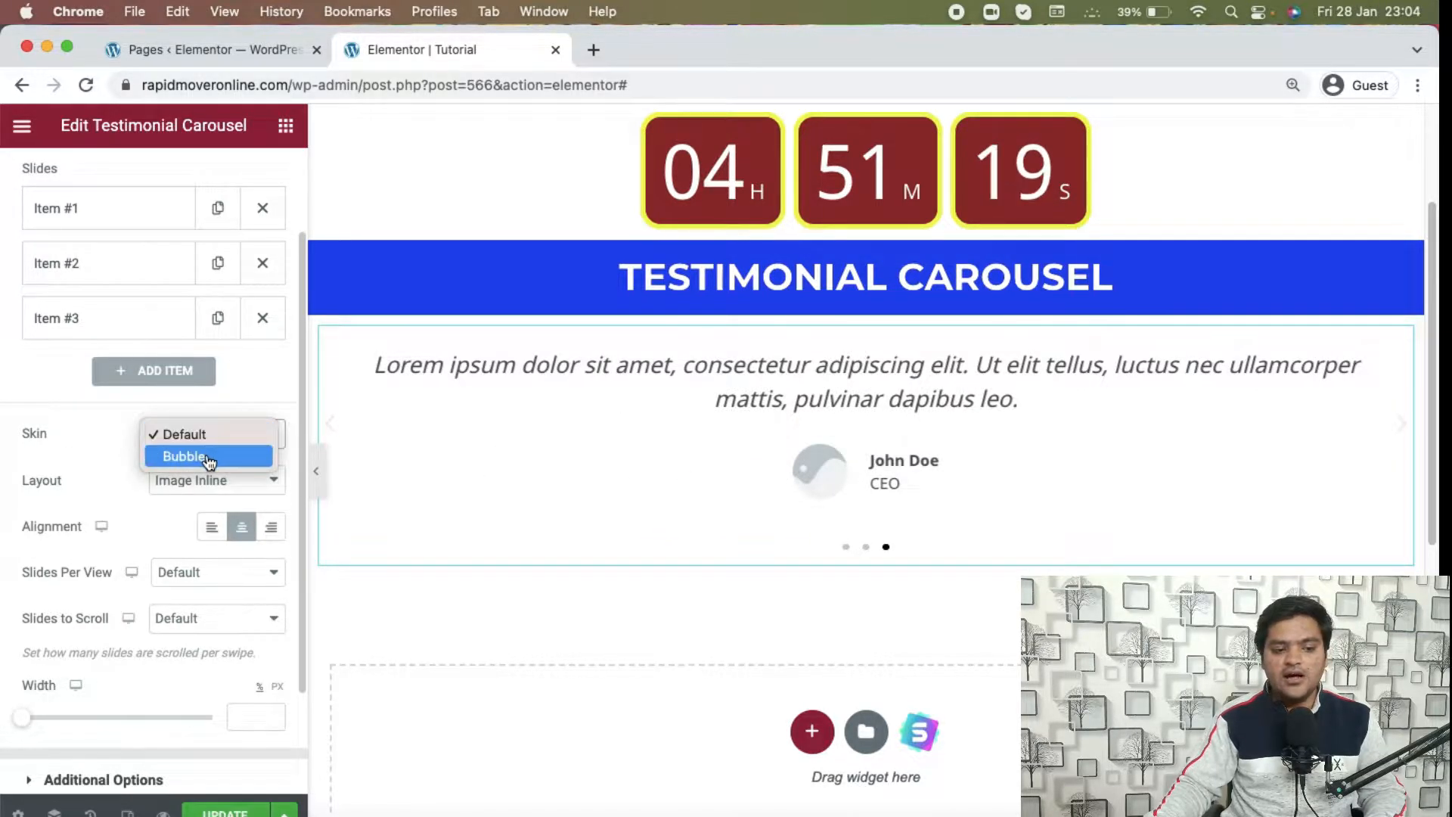
click(202, 456)
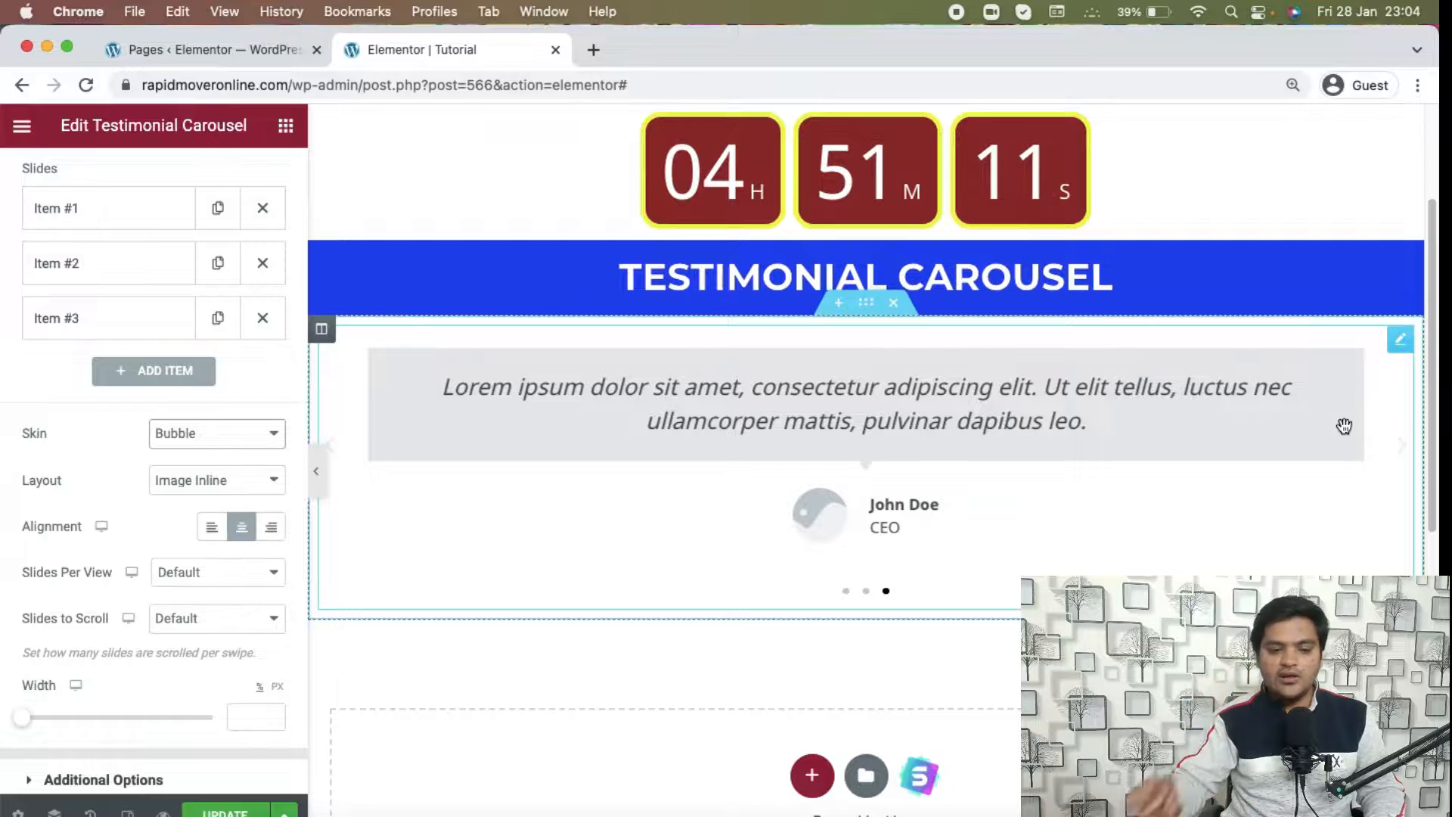
click(1398, 456)
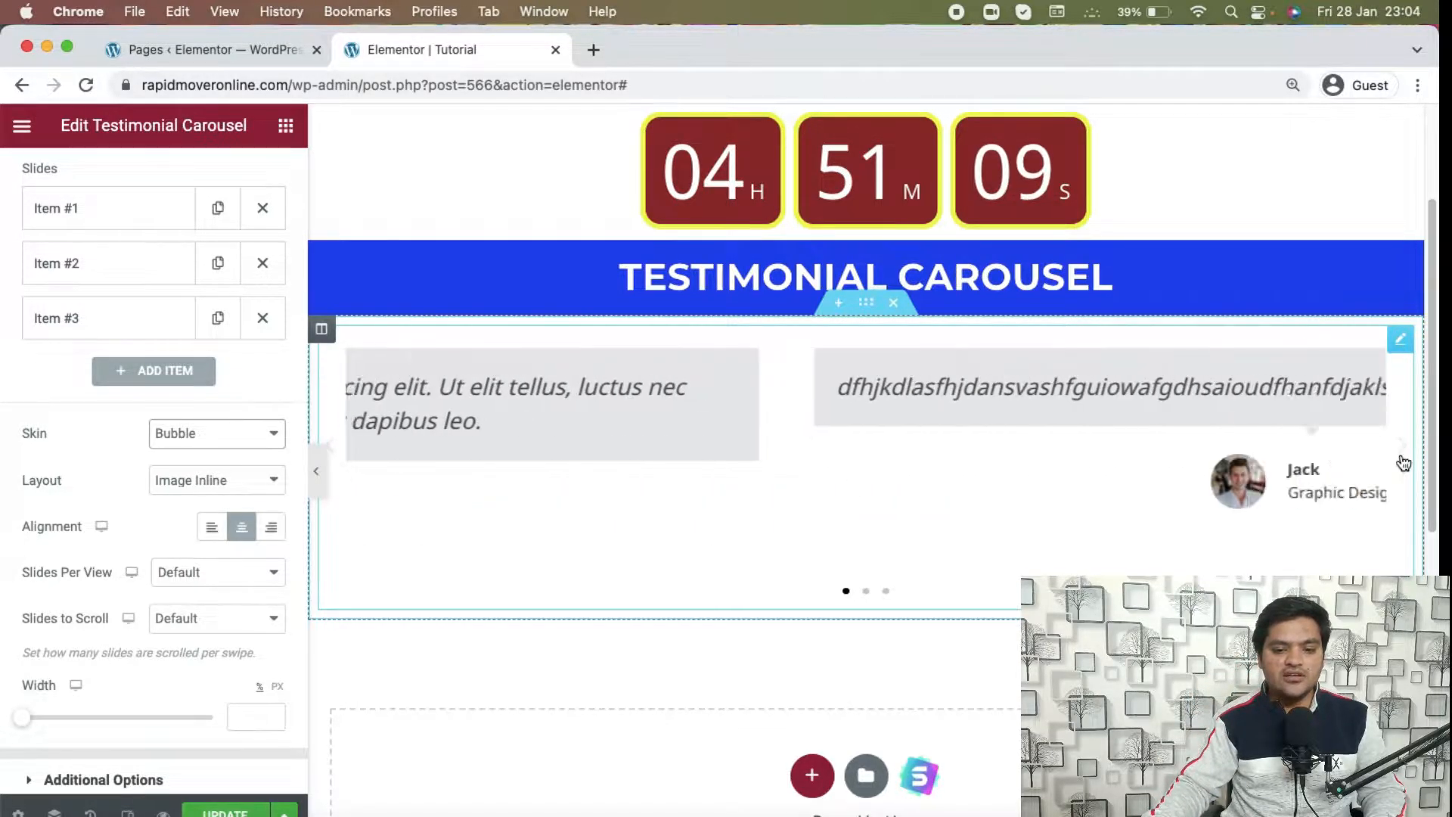
click(1401, 456)
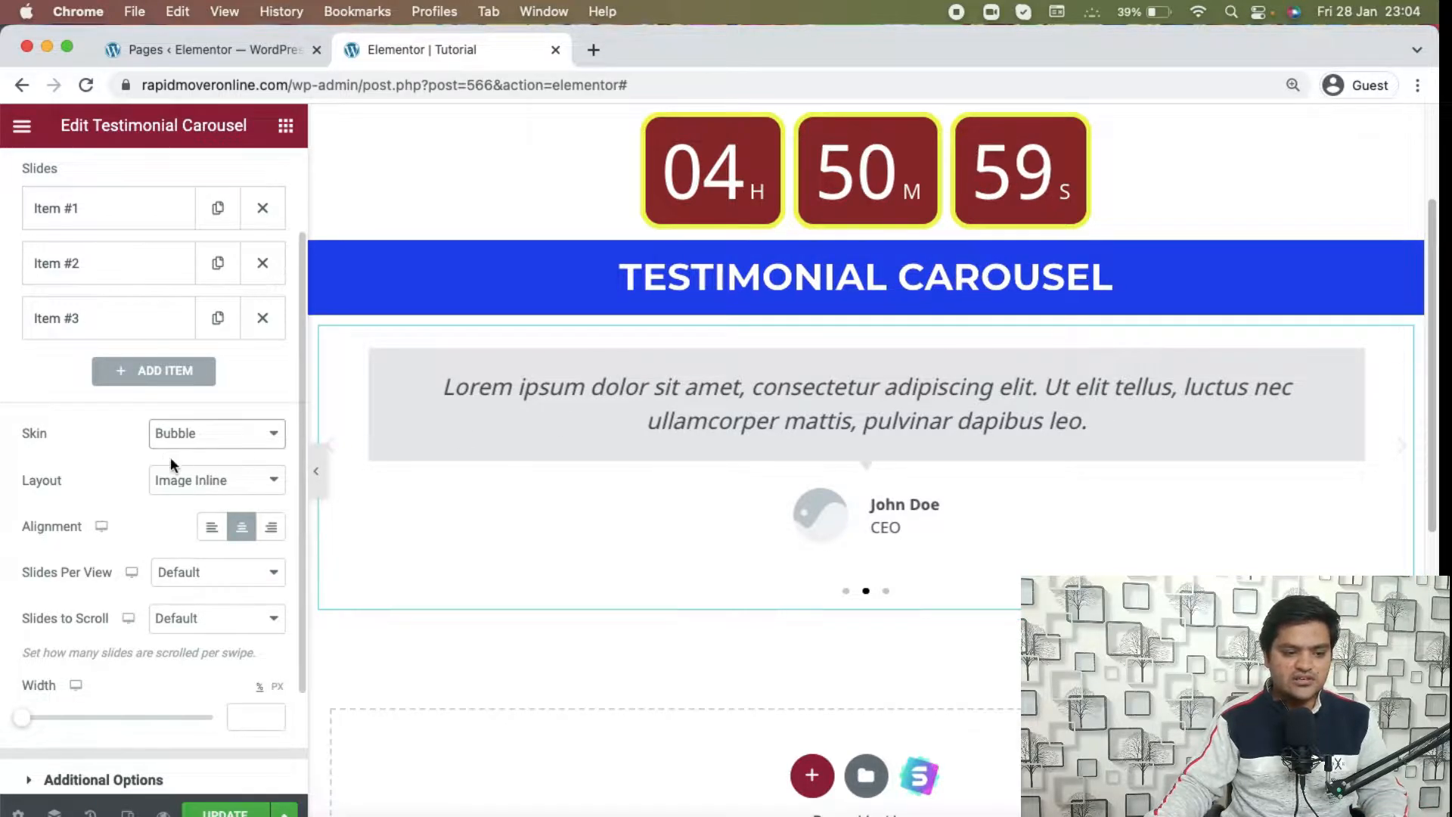
- Try the Image Stacked, Image Above and Image Left layouts on the carousel
click(198, 484)
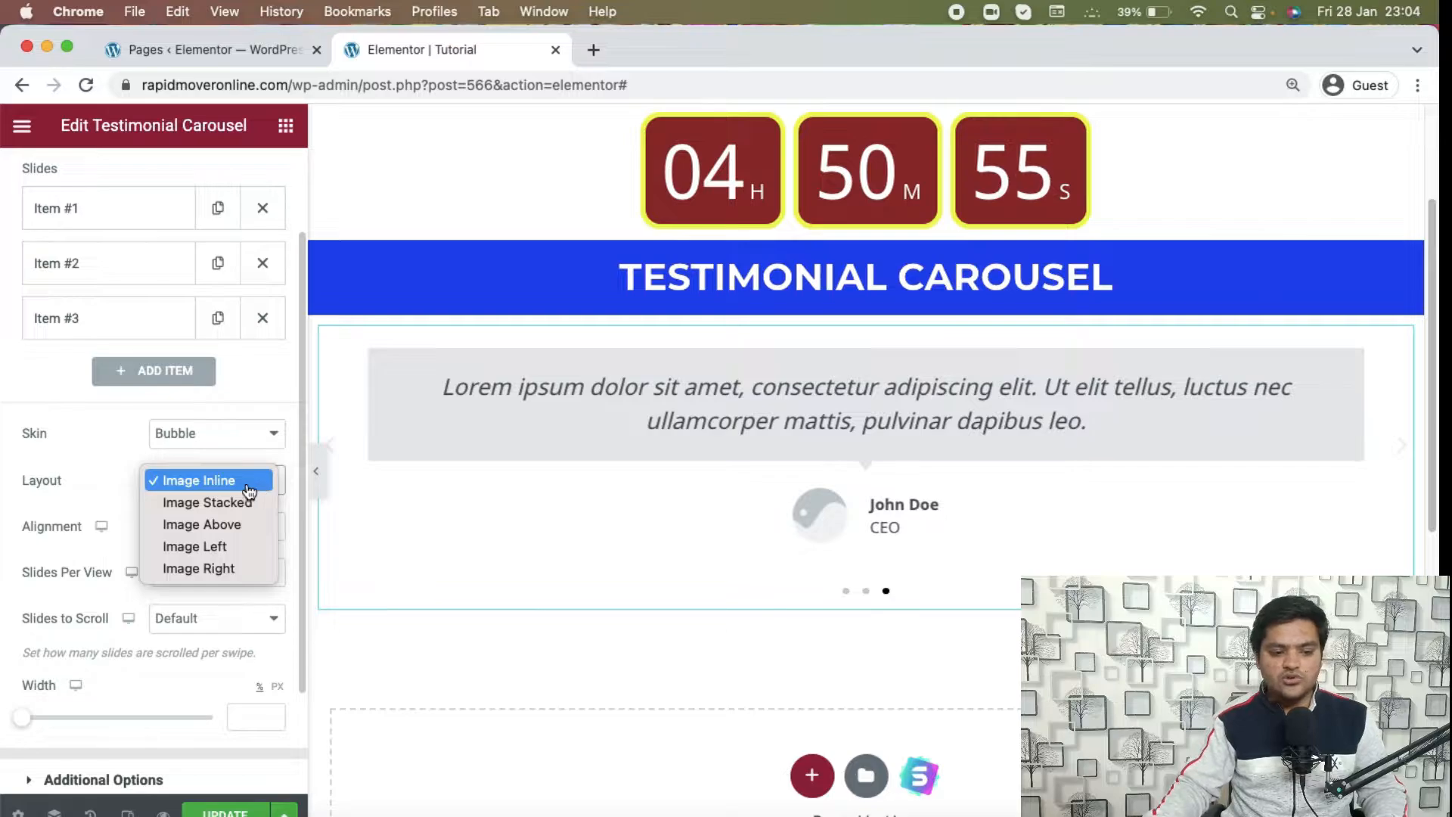
click(247, 502)
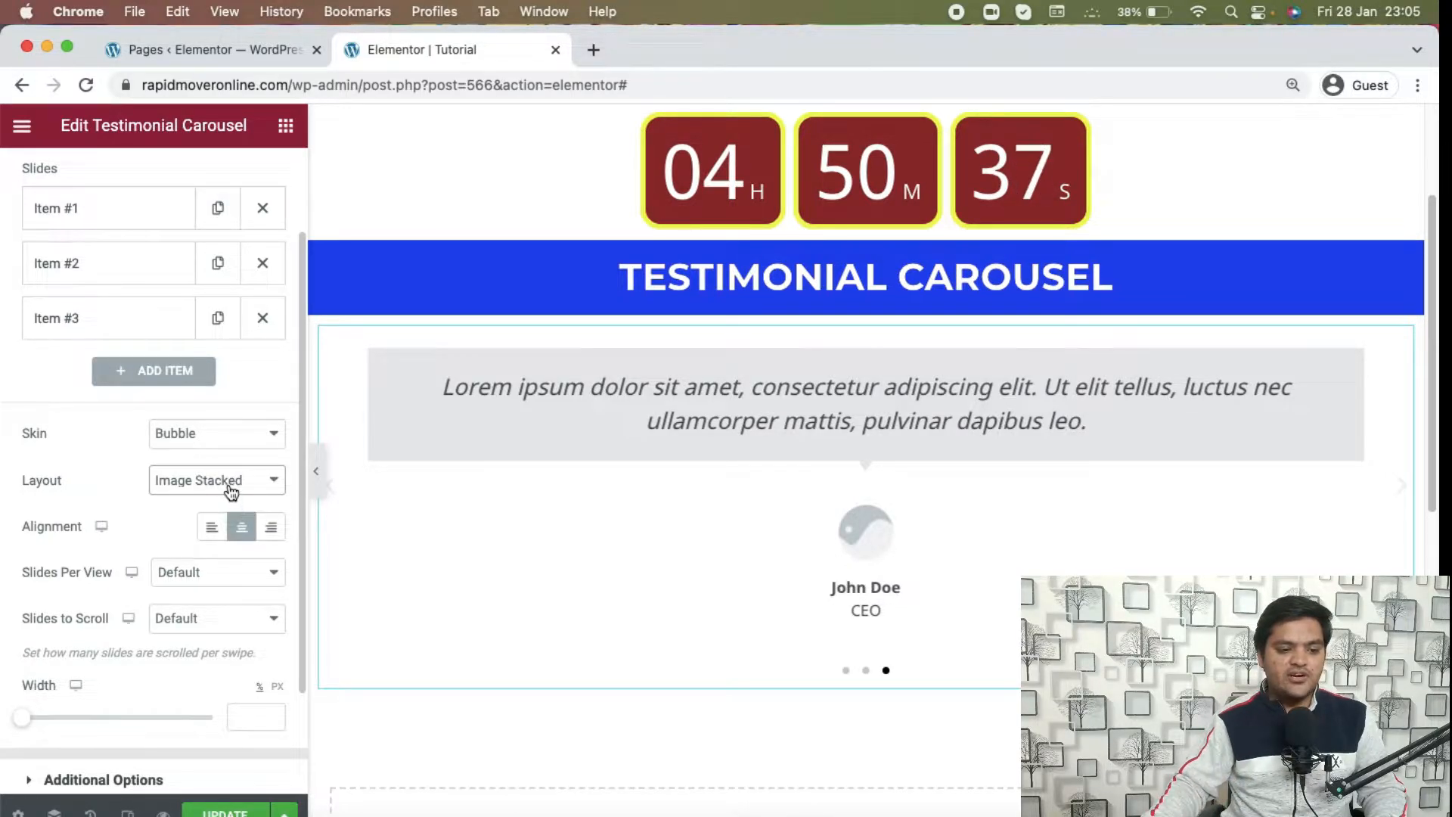
click(226, 484)
click(210, 503)
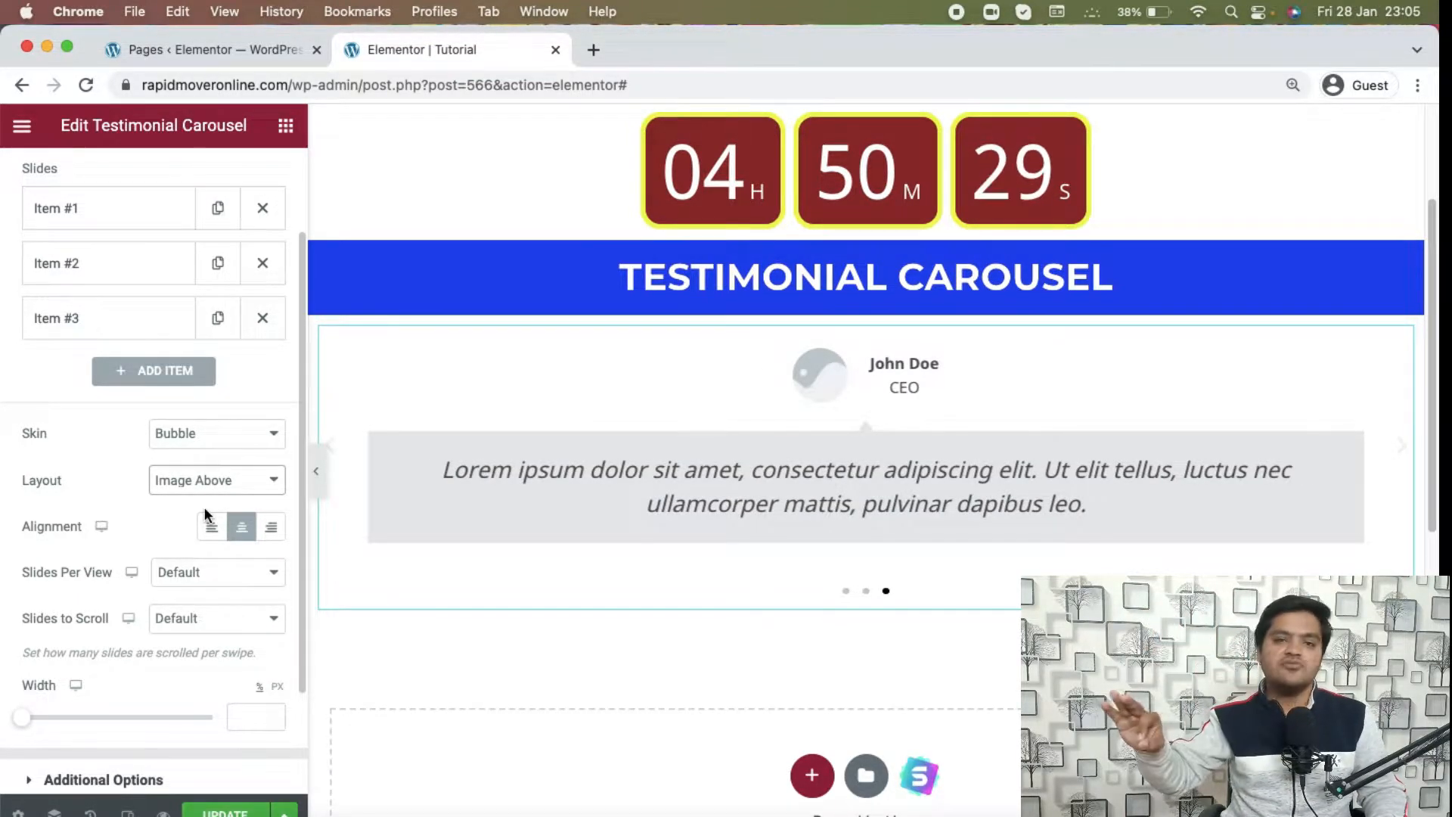
click(211, 492)
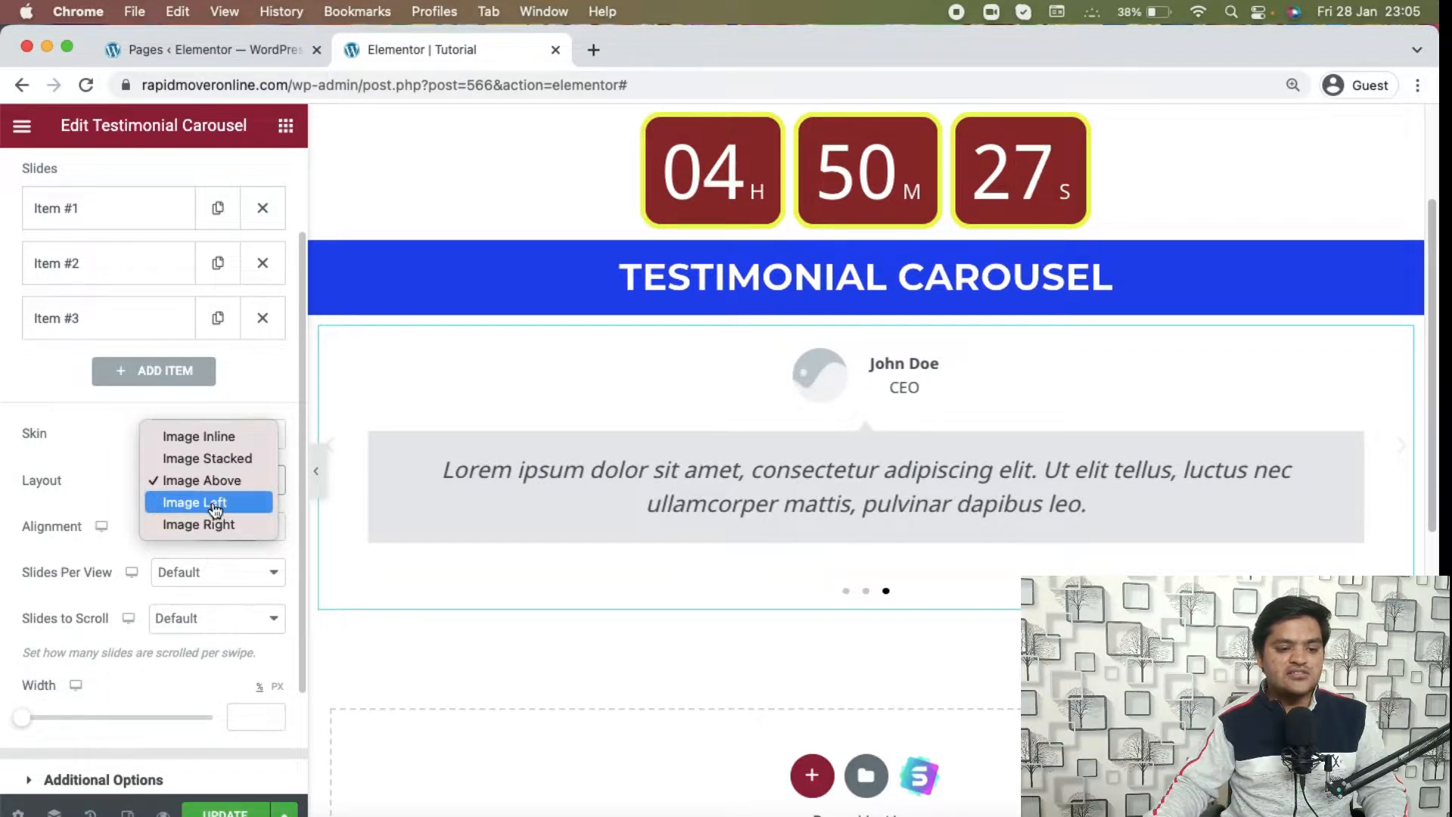
click(215, 503)
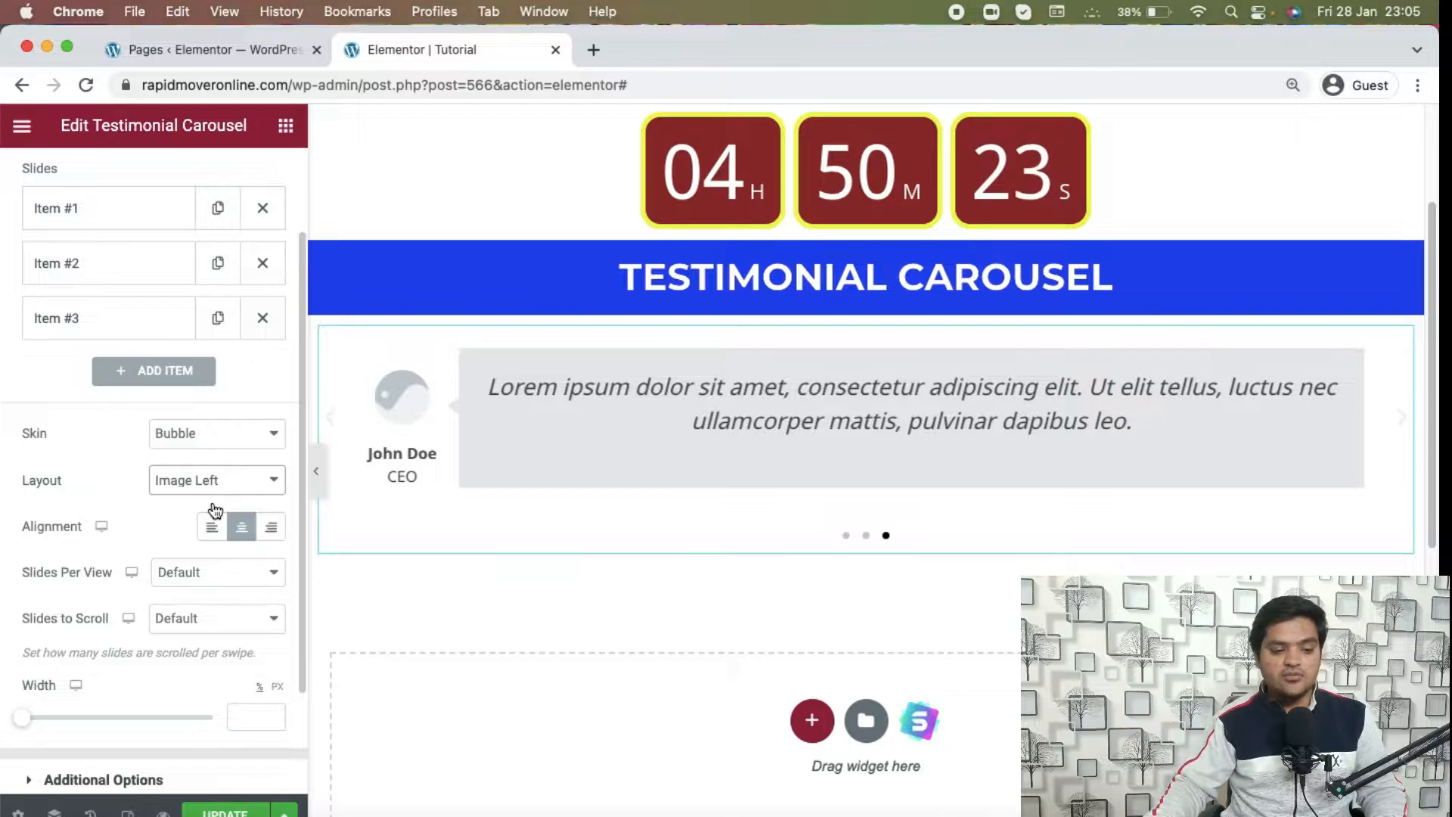
- Set the carousel's layout to Image Right
click(217, 491)
click(215, 501)
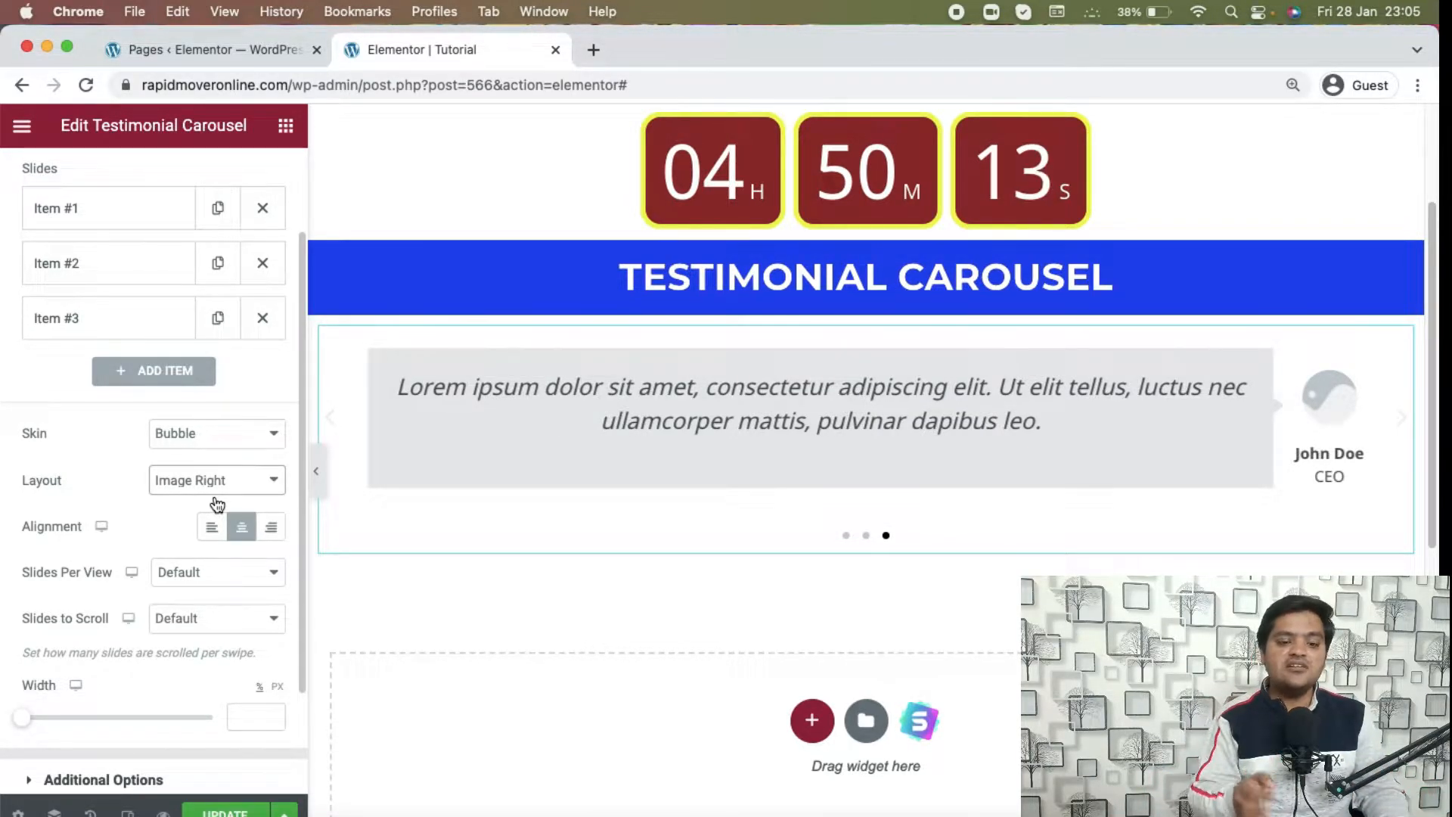
- Try left and right alignment for the slide content and return it to center
scroll(217, 505, down, 1)
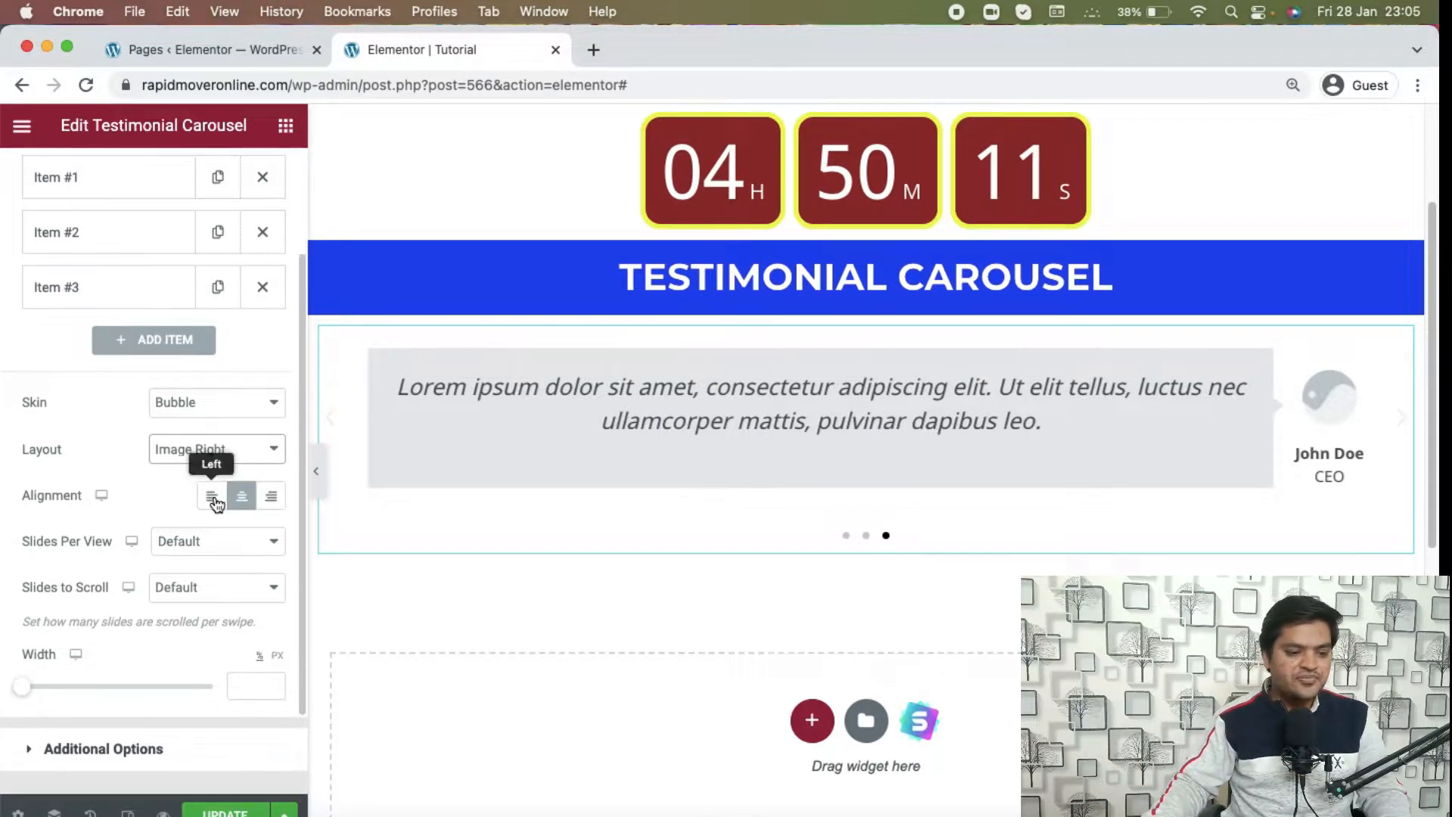
click(209, 502)
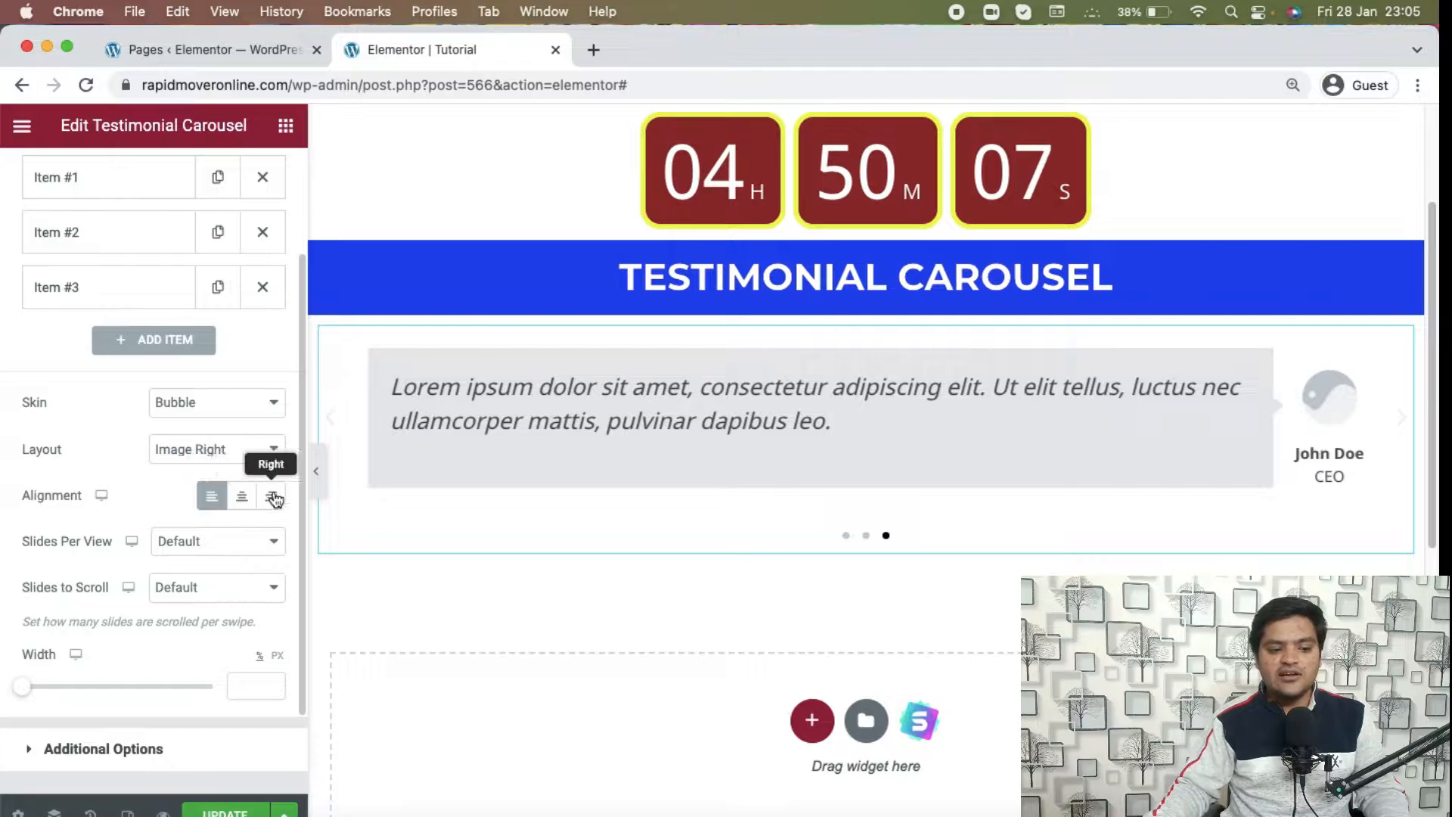
click(242, 509)
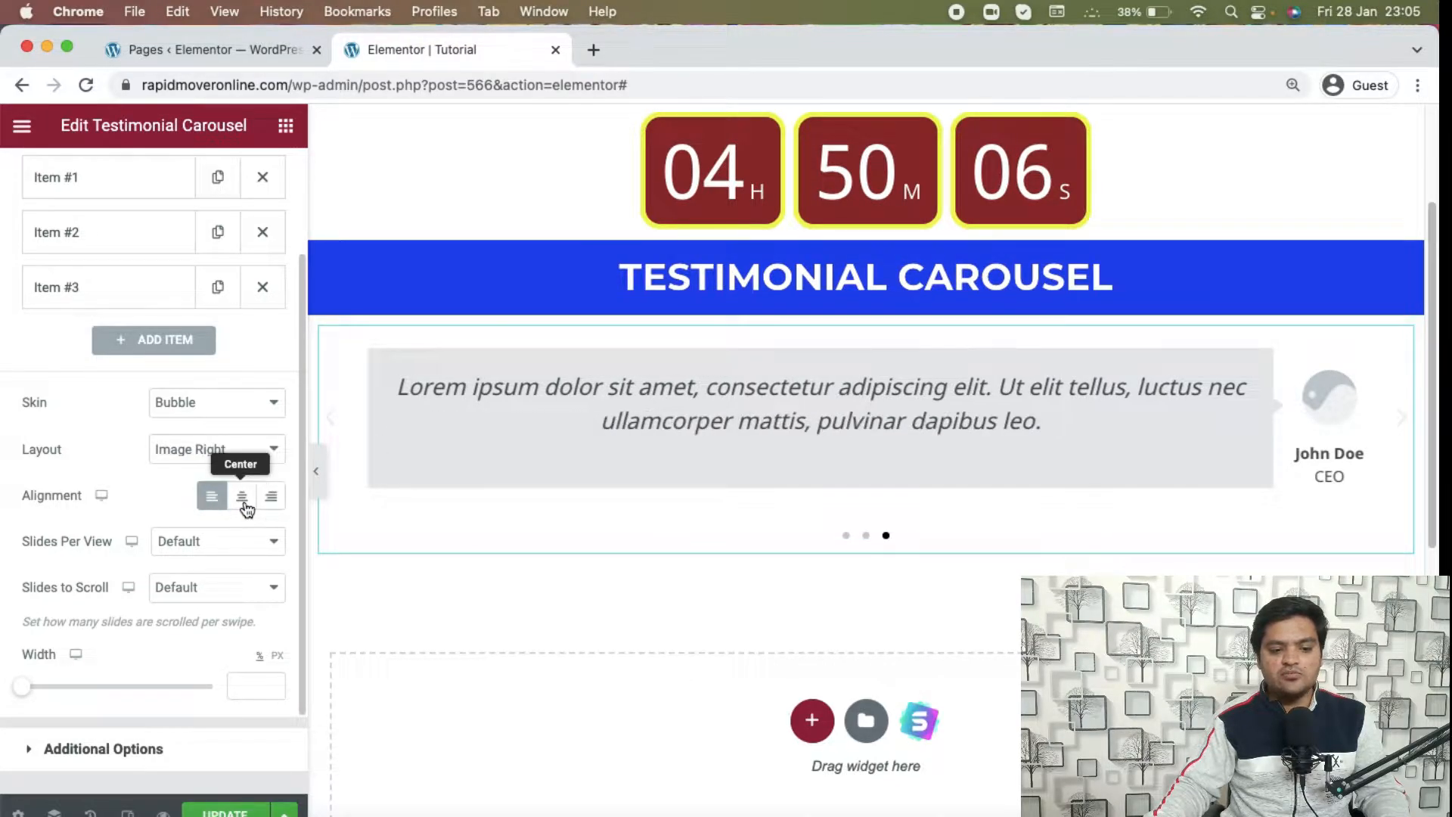
click(269, 505)
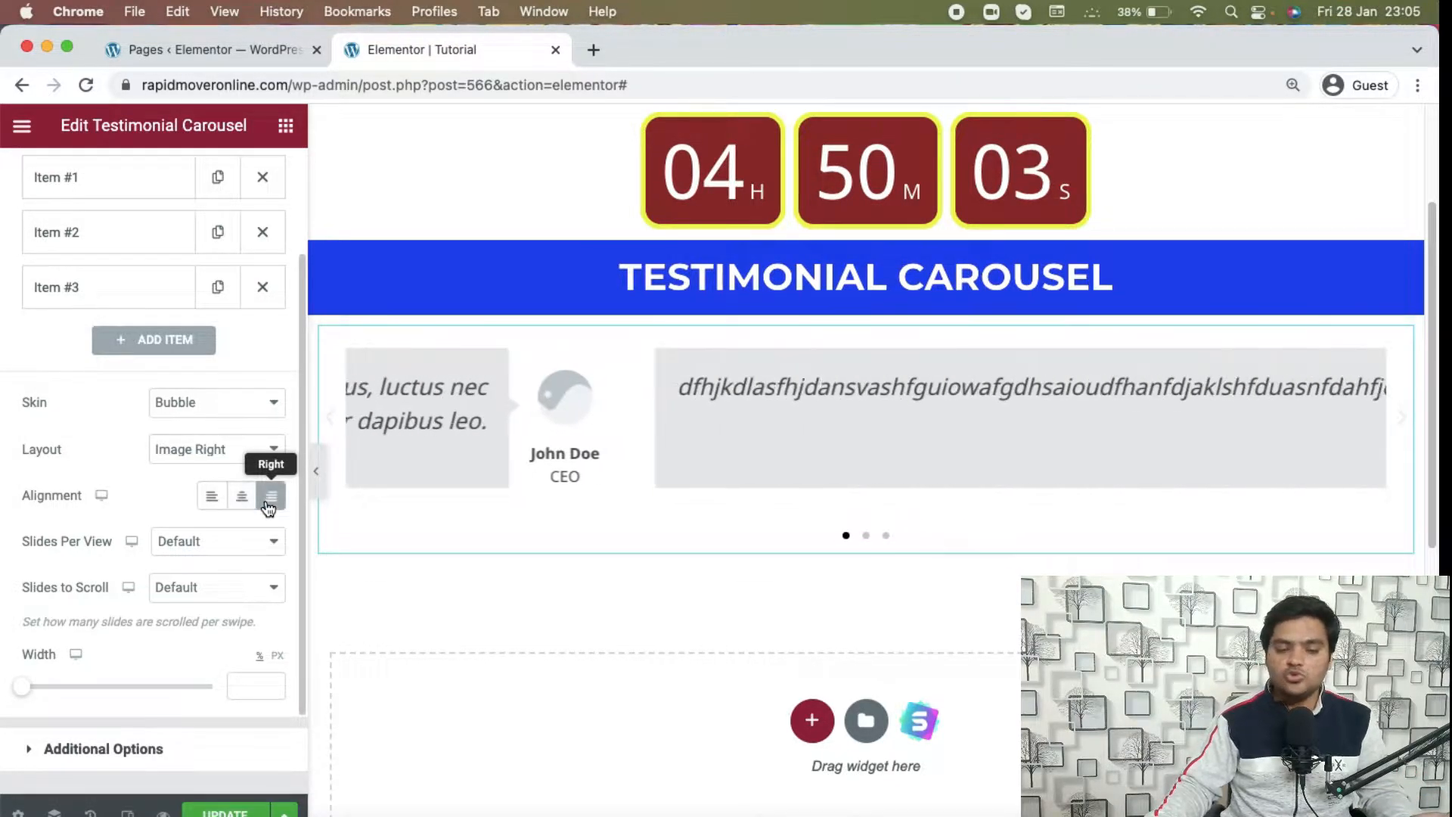
click(239, 509)
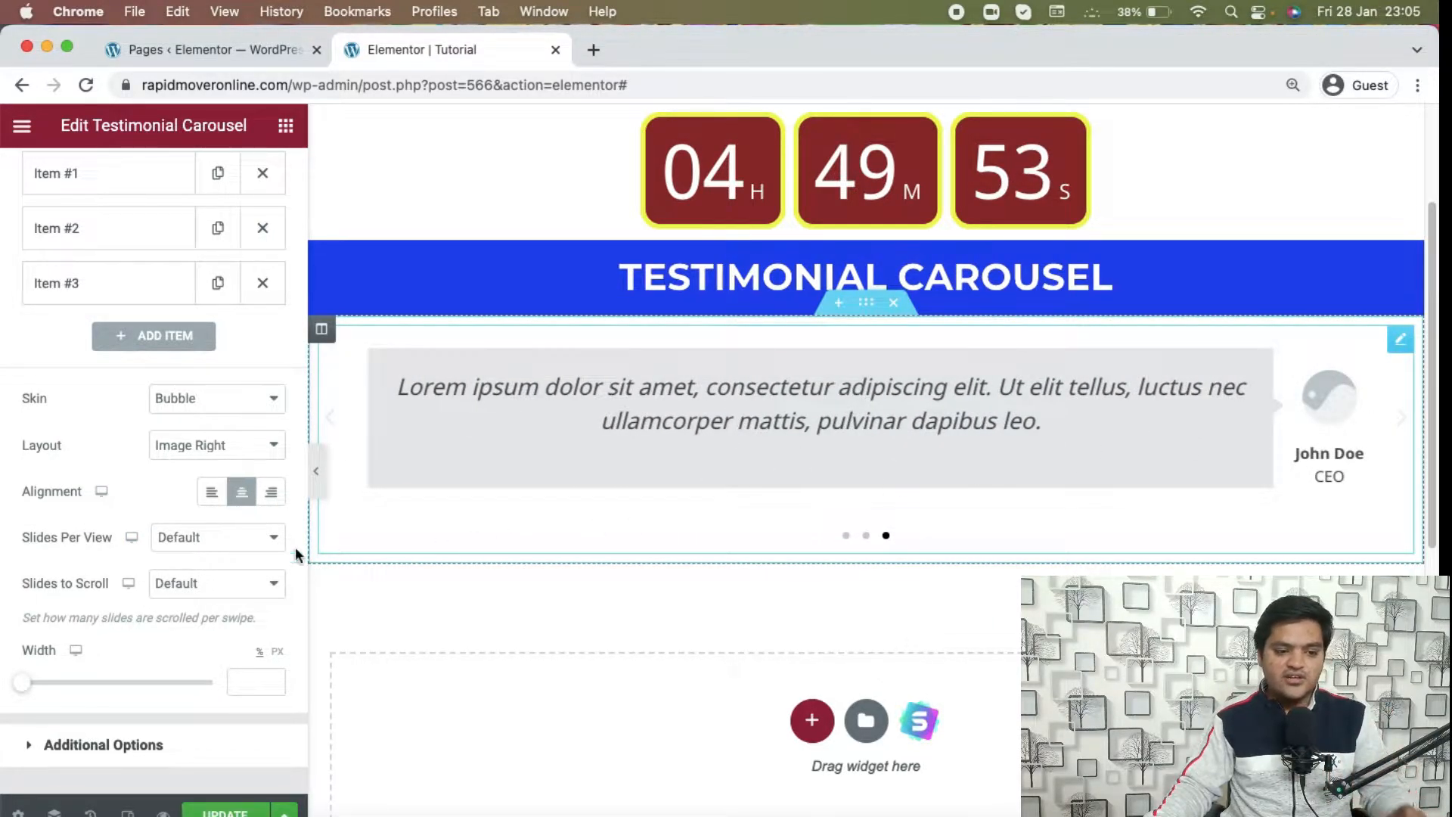
- Set the carousel's slides per view to 2 after trying 3, and advance the carousel to check it
click(214, 539)
click(192, 363)
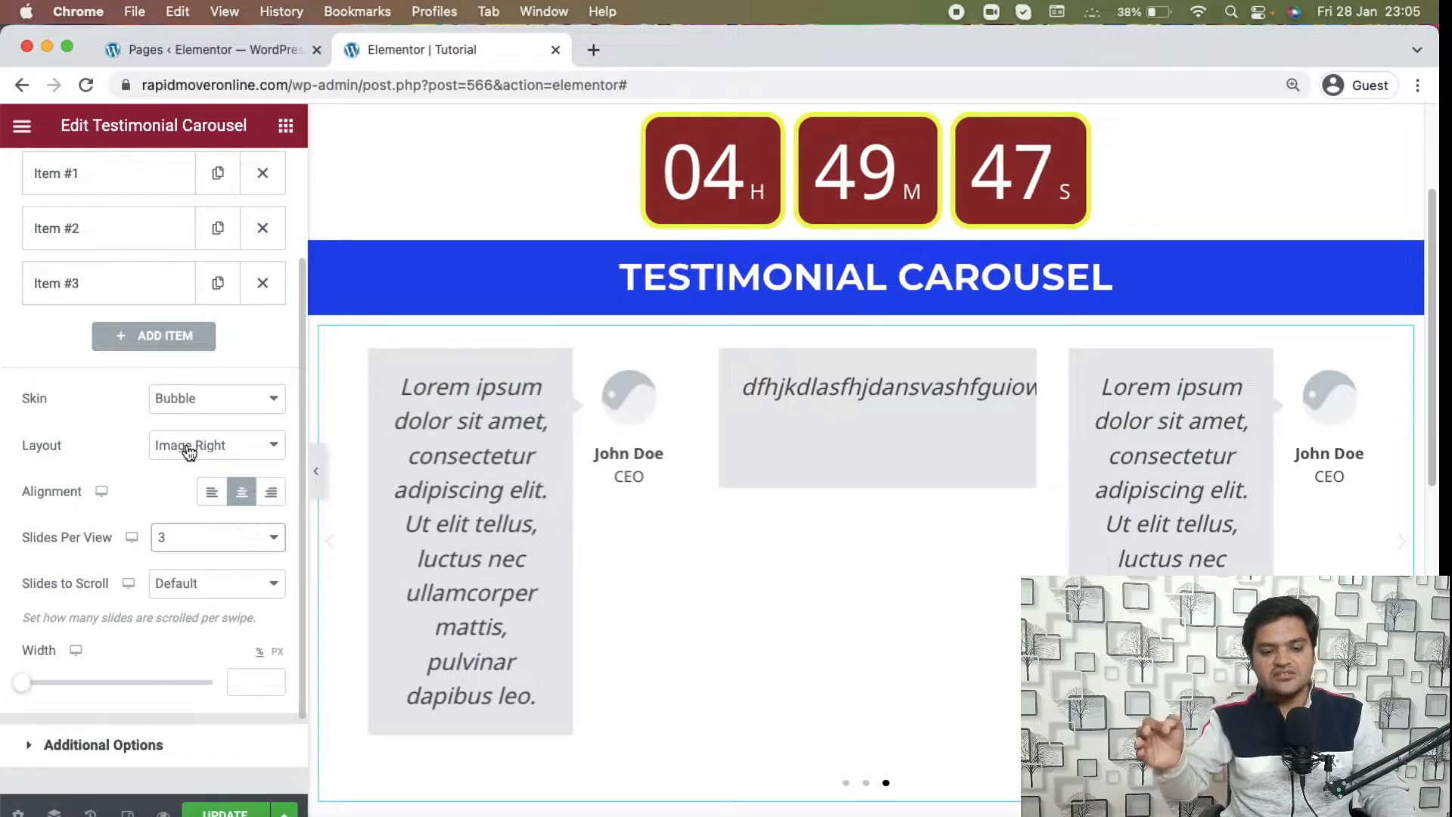
click(194, 538)
click(188, 515)
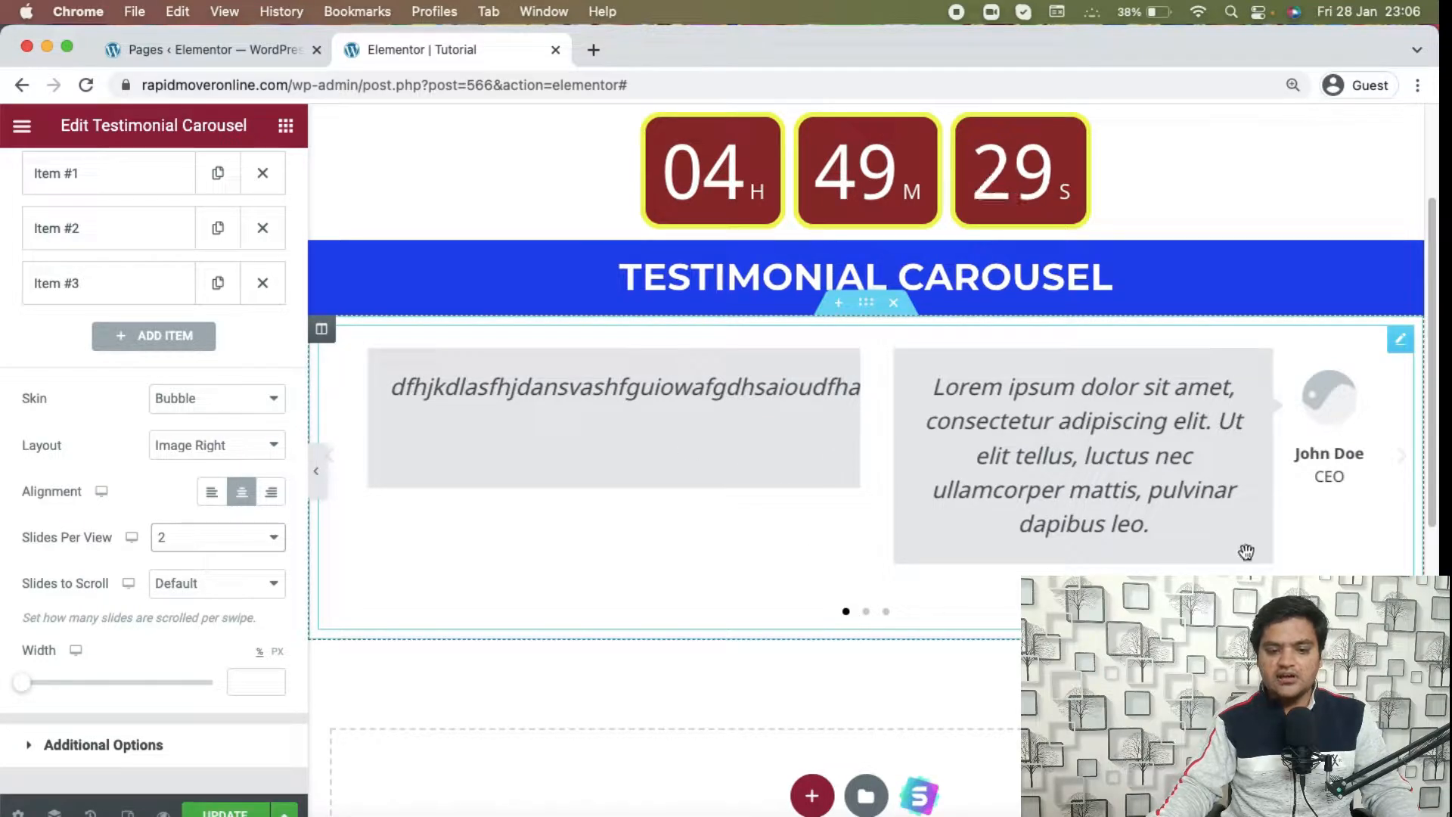
click(1404, 470)
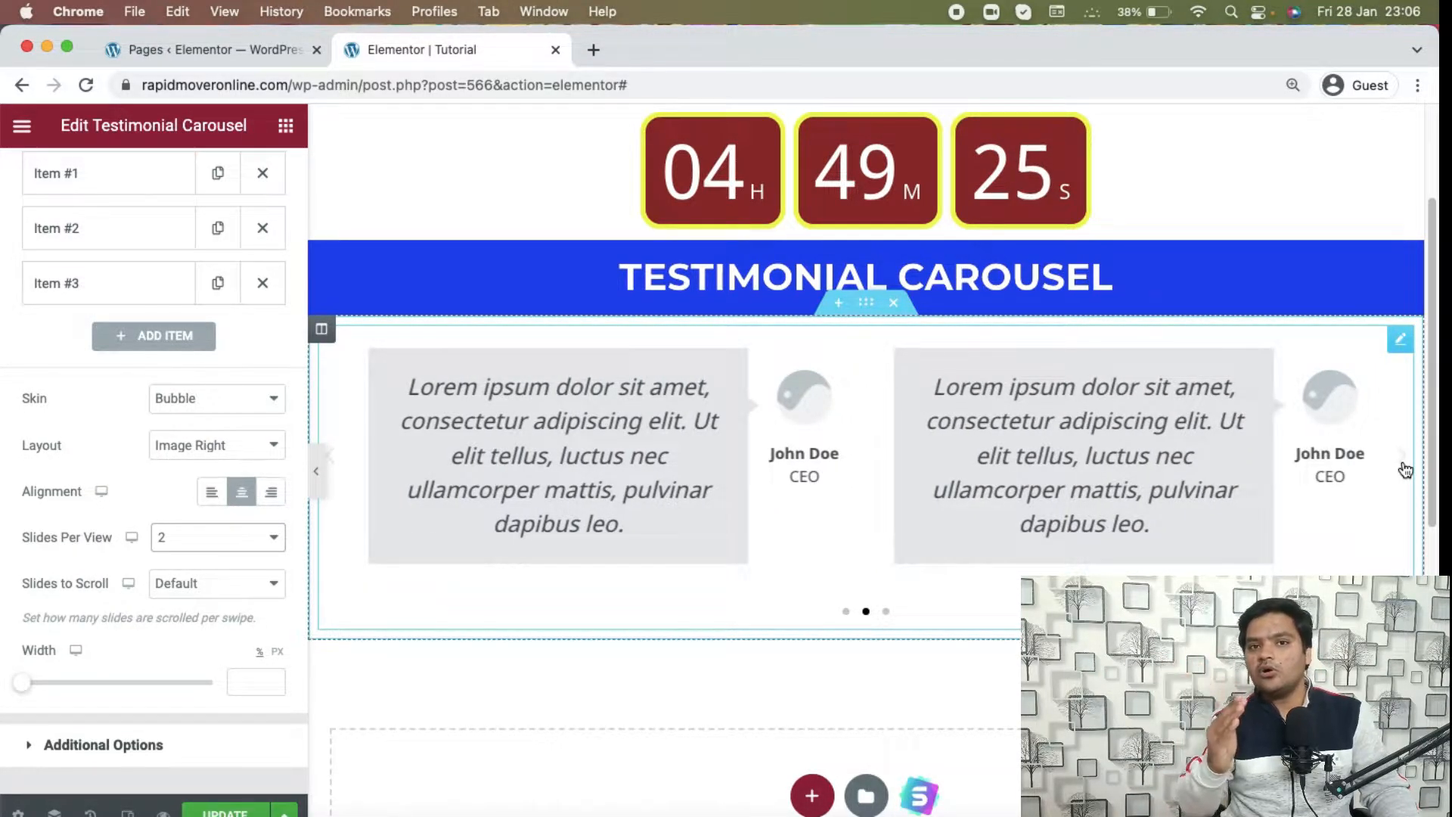
- Set the number of slides to scroll to 2 and advance the carousel several times to test it
click(242, 589)
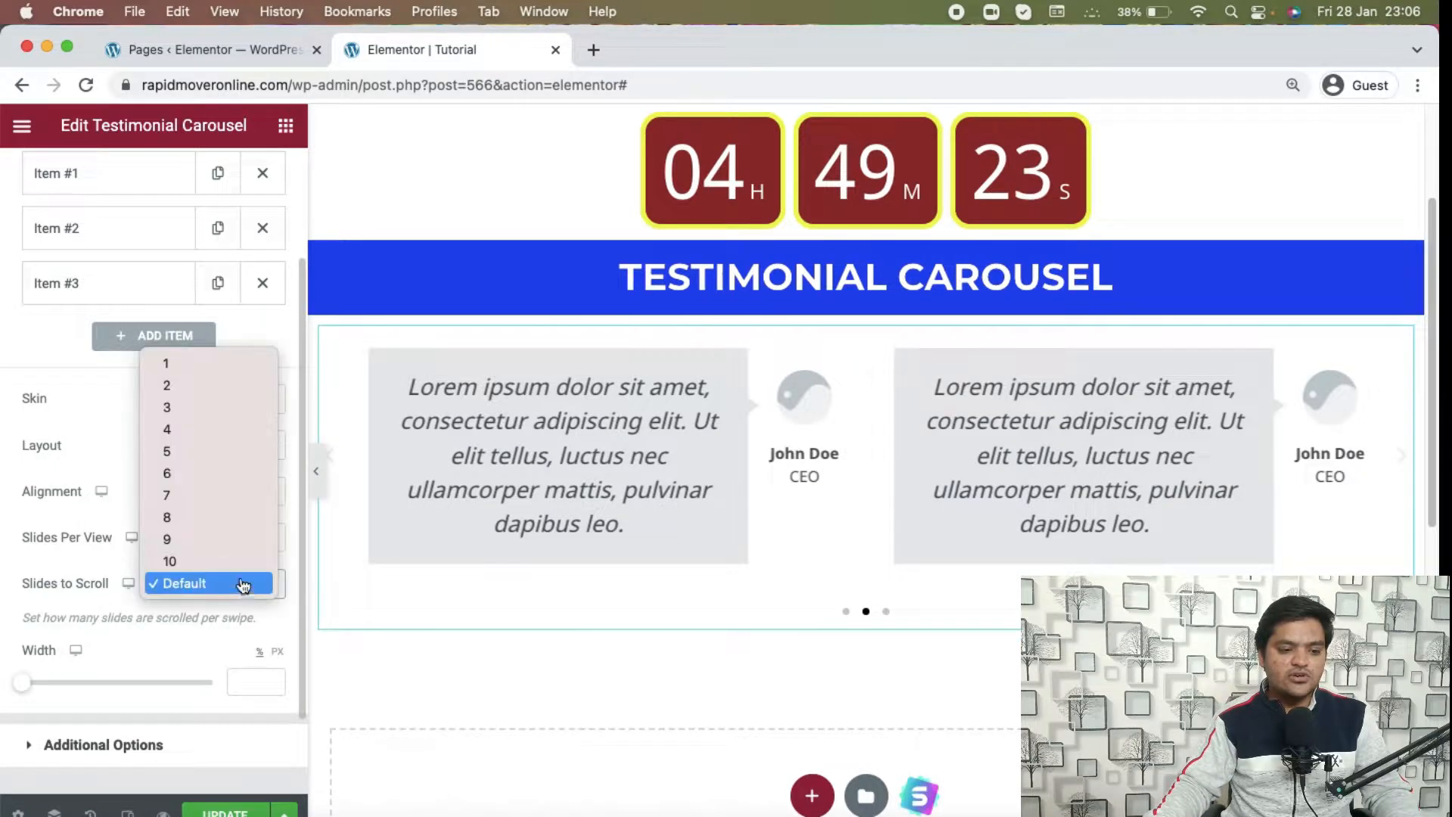
click(210, 388)
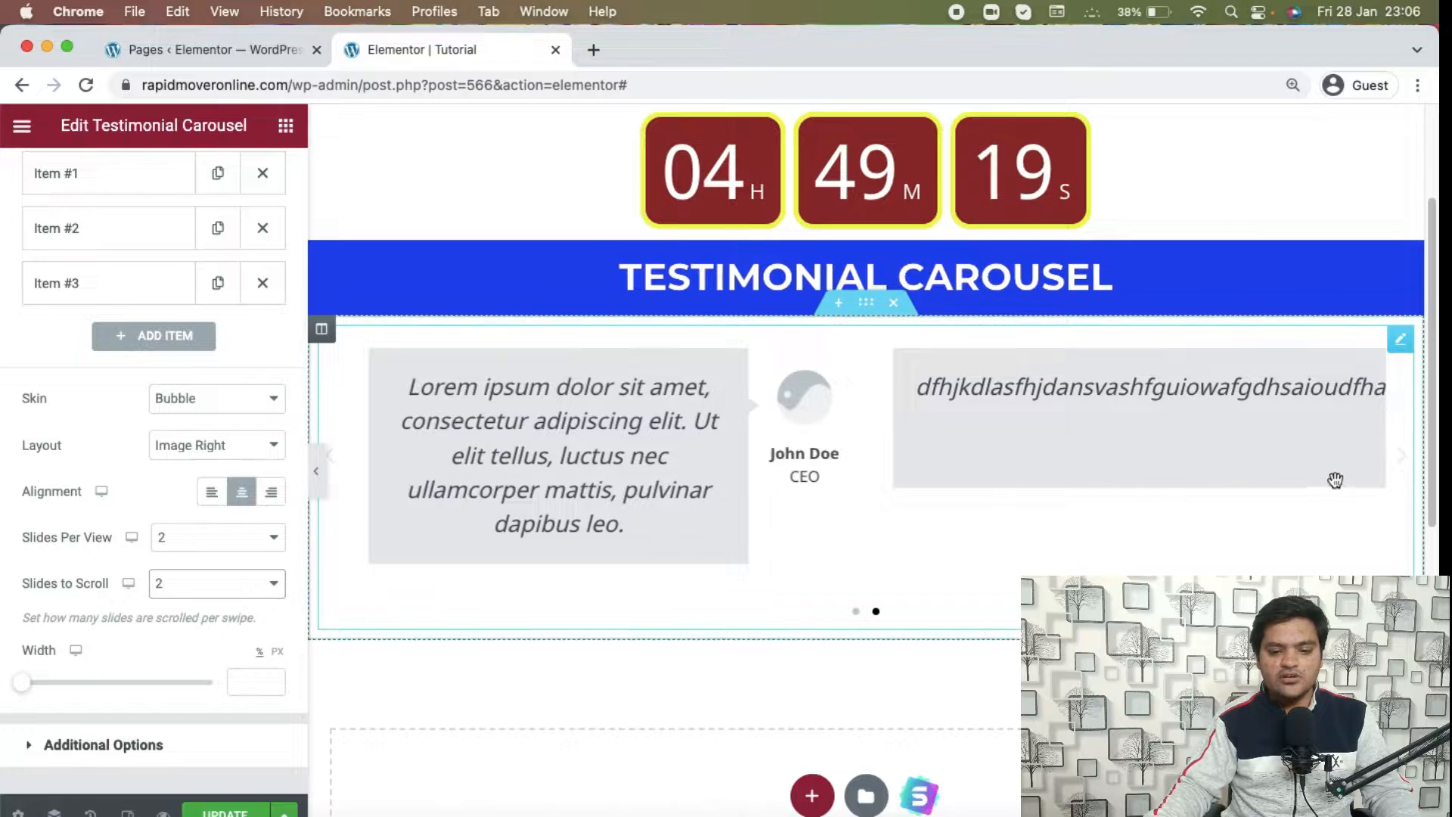
click(1400, 466)
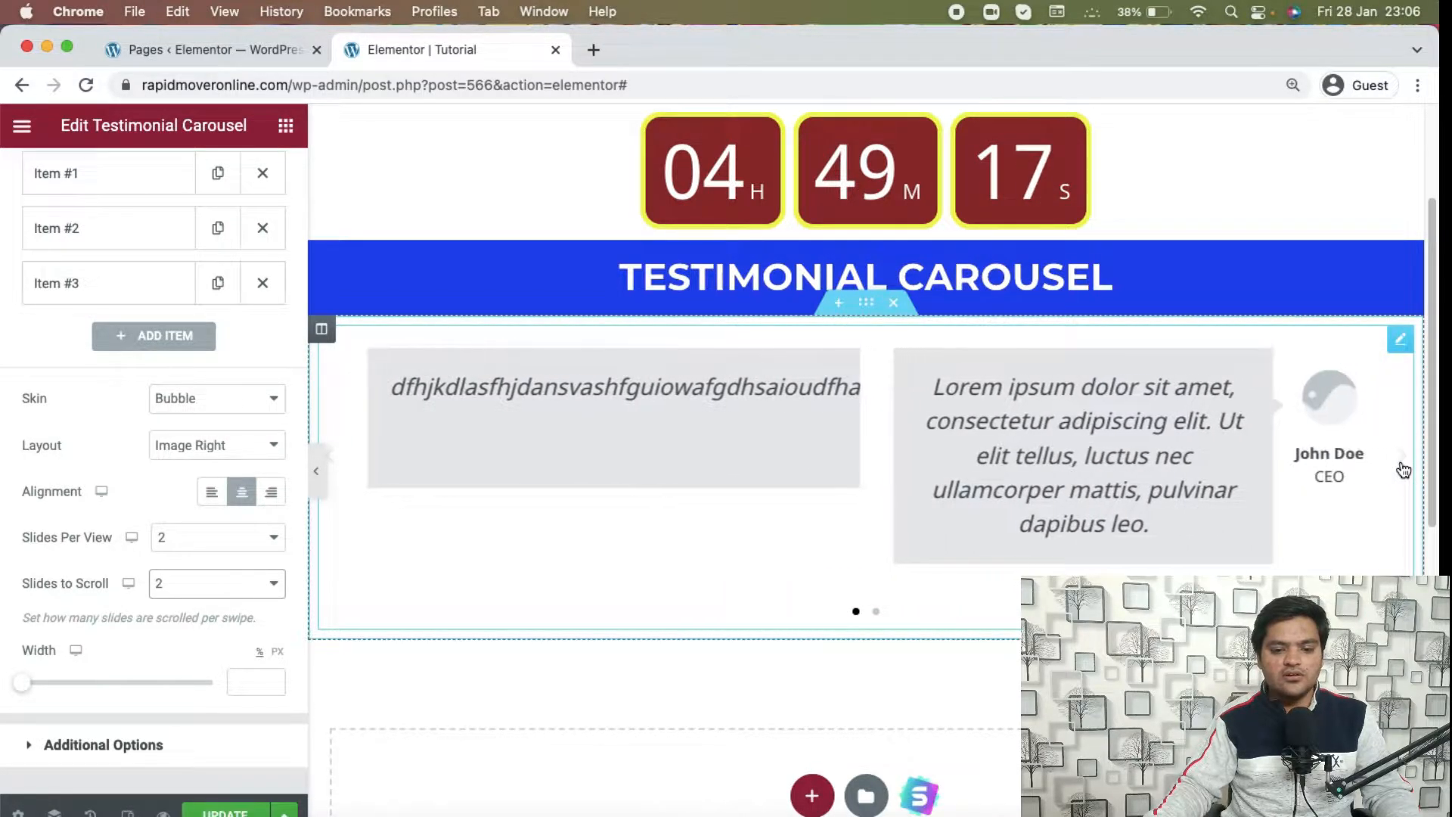
click(1402, 468)
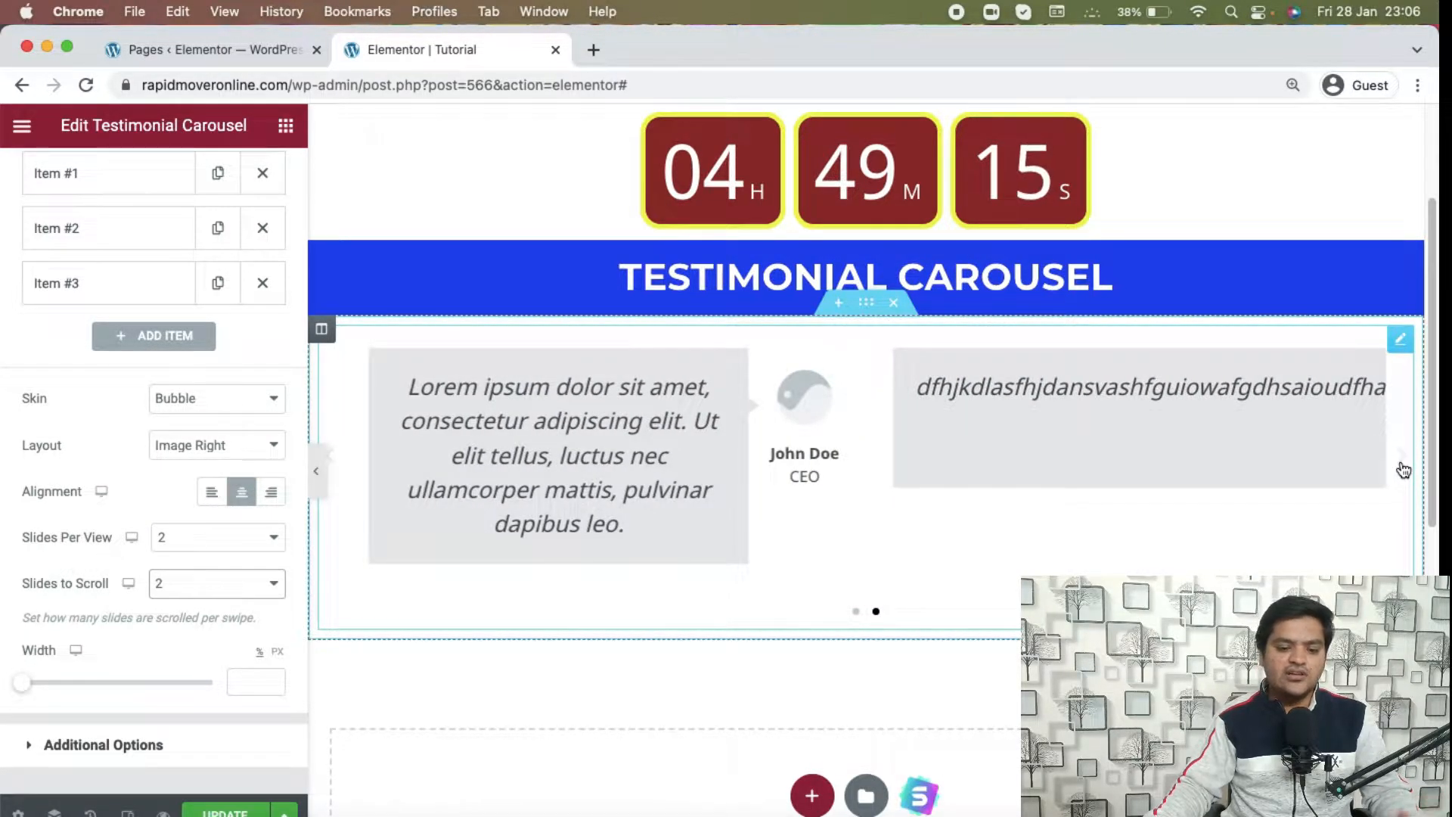
click(1402, 467)
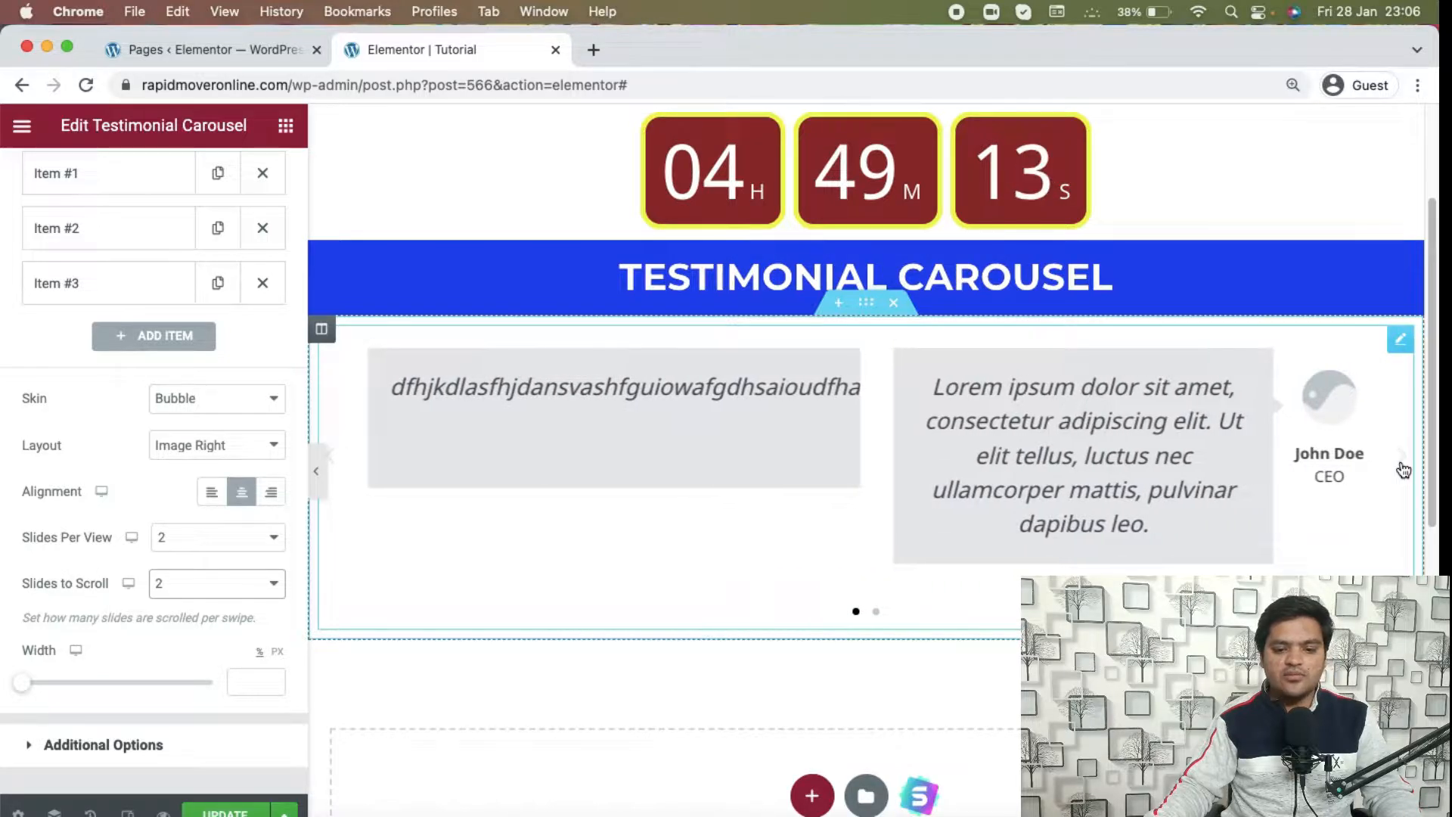
click(1400, 469)
- Duplicate the third slide three times and advance through the enlarged carousel to check two-slide scrolling
click(218, 283)
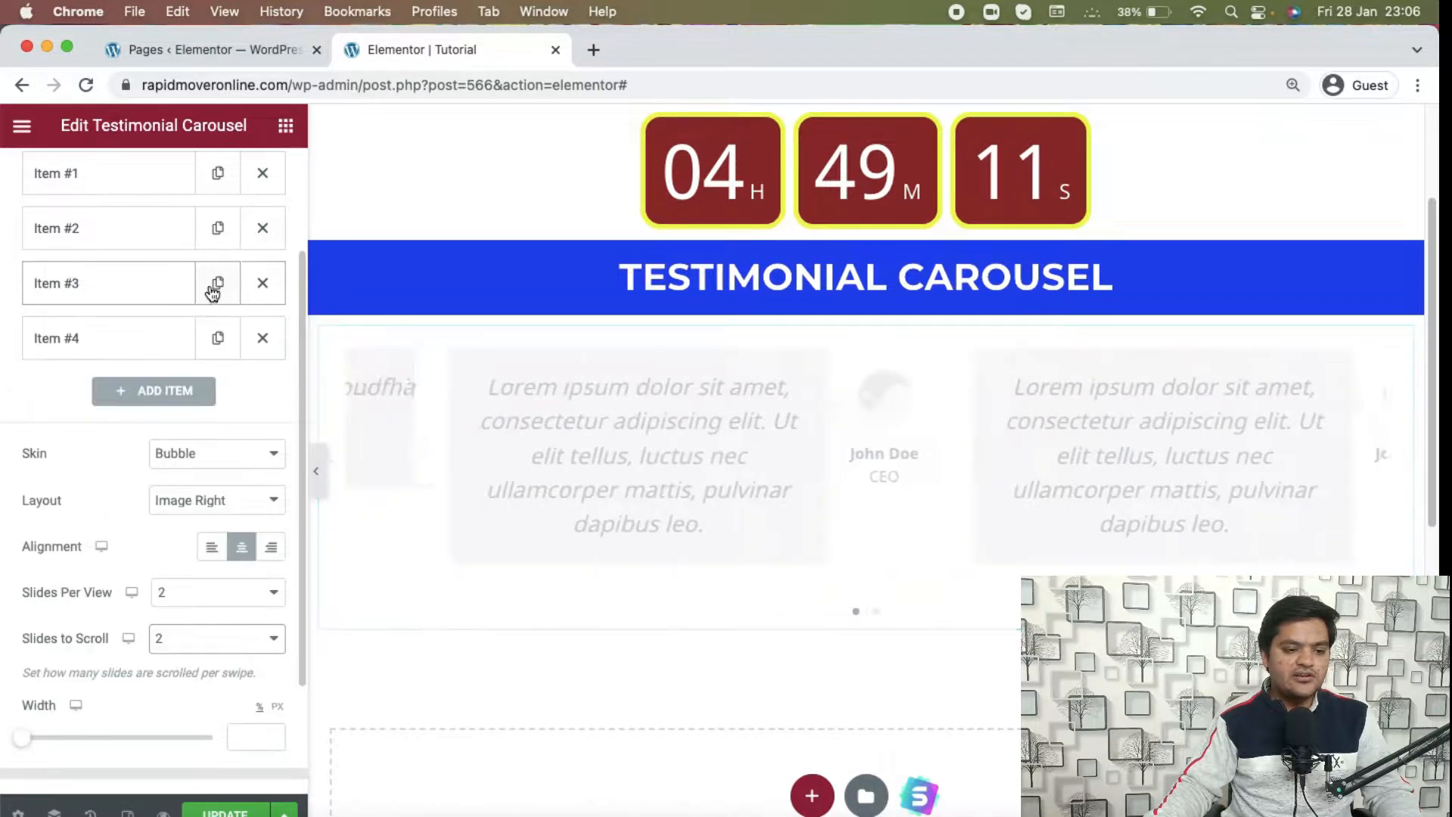
click(218, 283)
click(217, 283)
scroll(224, 477, down, 5)
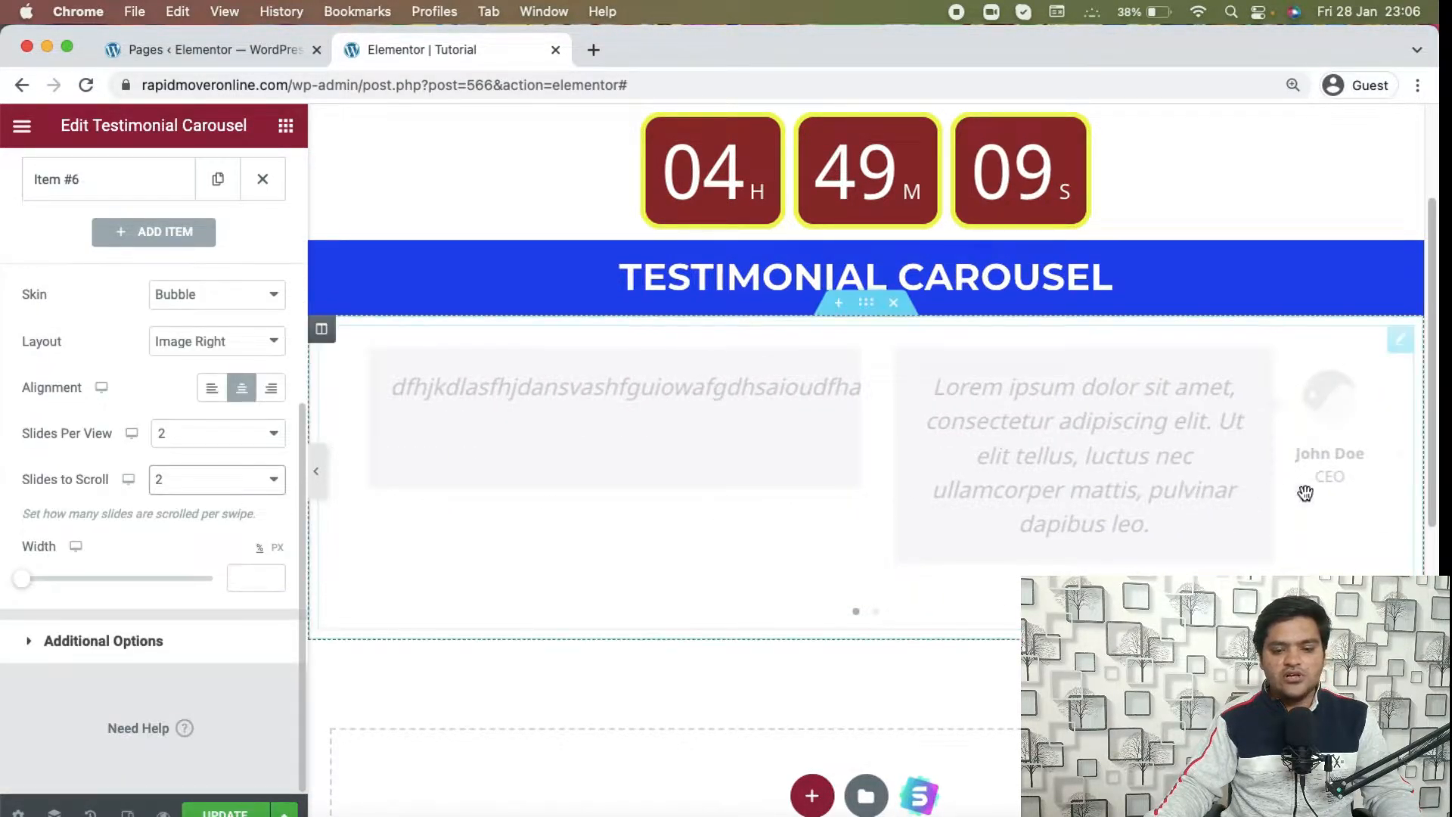
click(1405, 467)
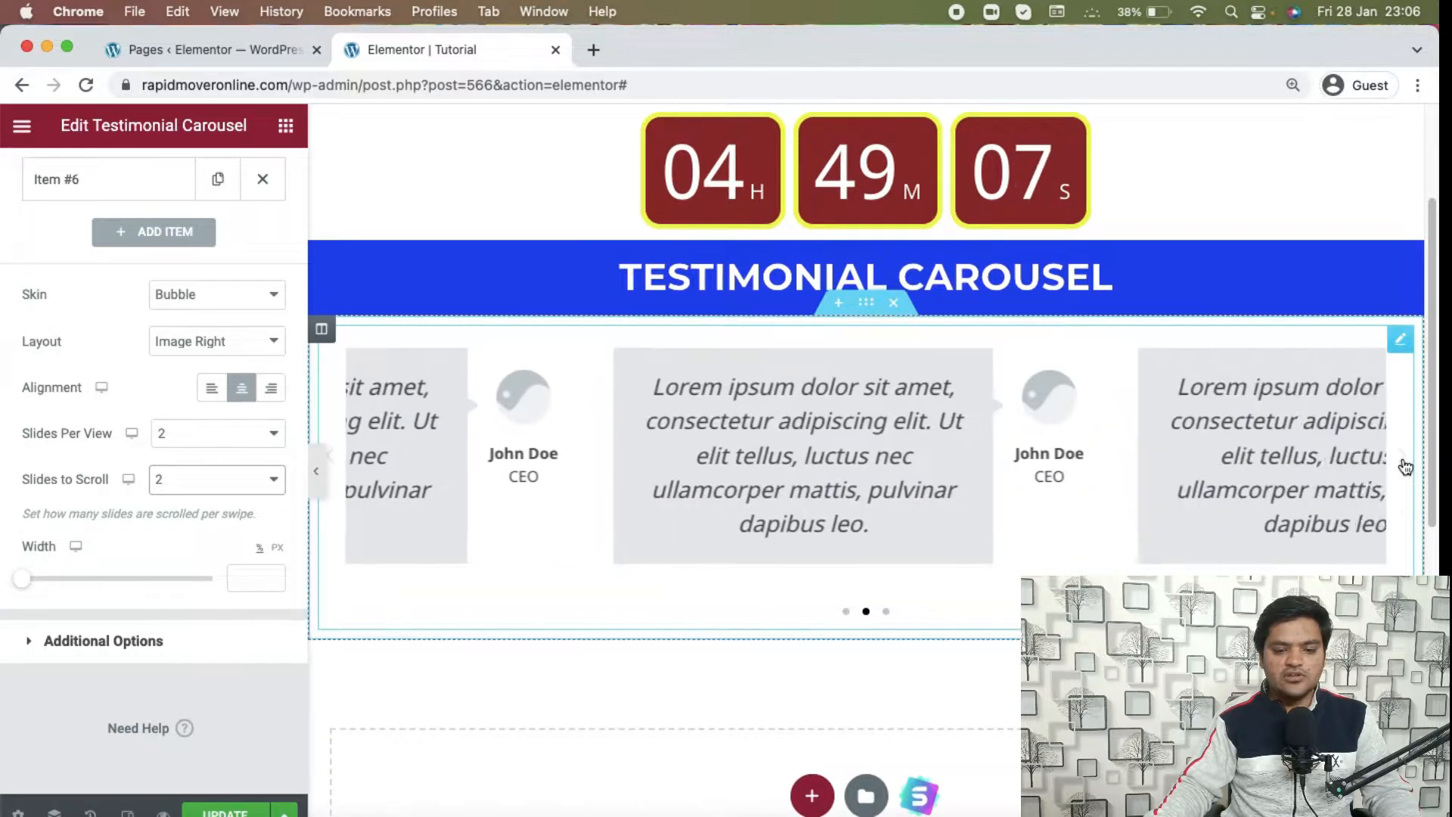
click(1405, 466)
click(1405, 466)
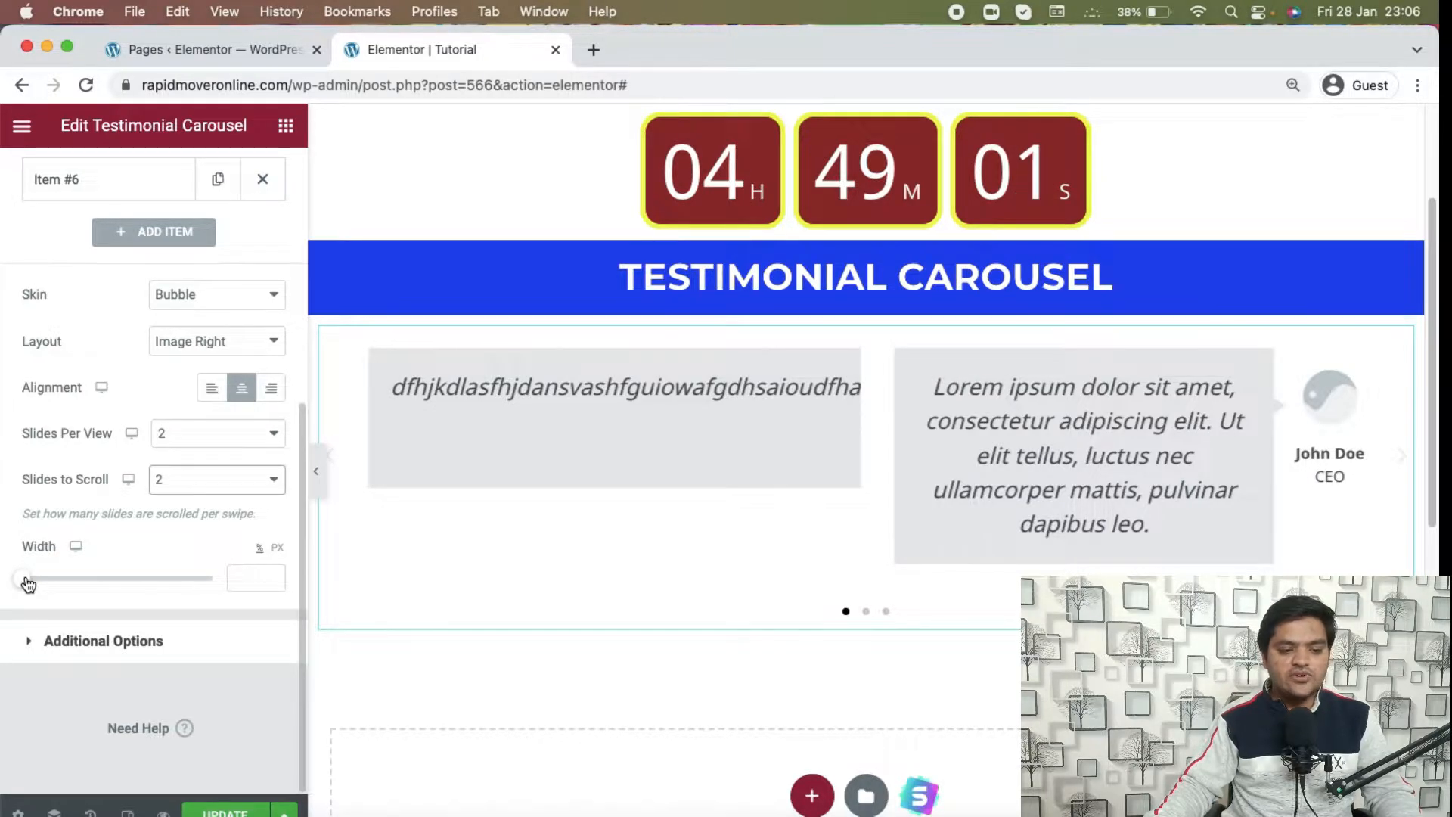
- Set the carousel's width to 100% and hide its navigation arrows in the additional options
drag(29, 581, 217, 582)
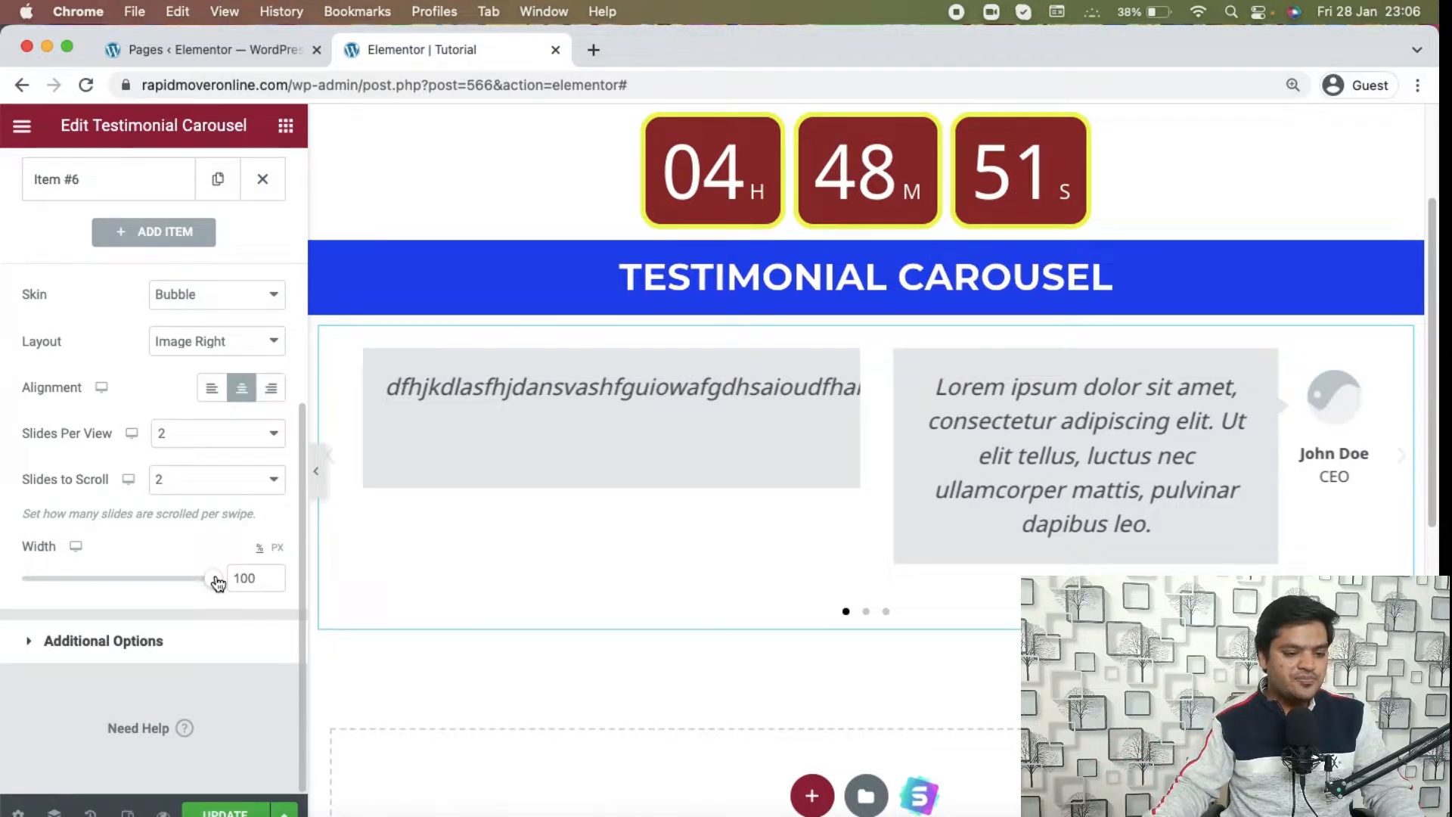
click(97, 640)
scroll(144, 465, down, 2)
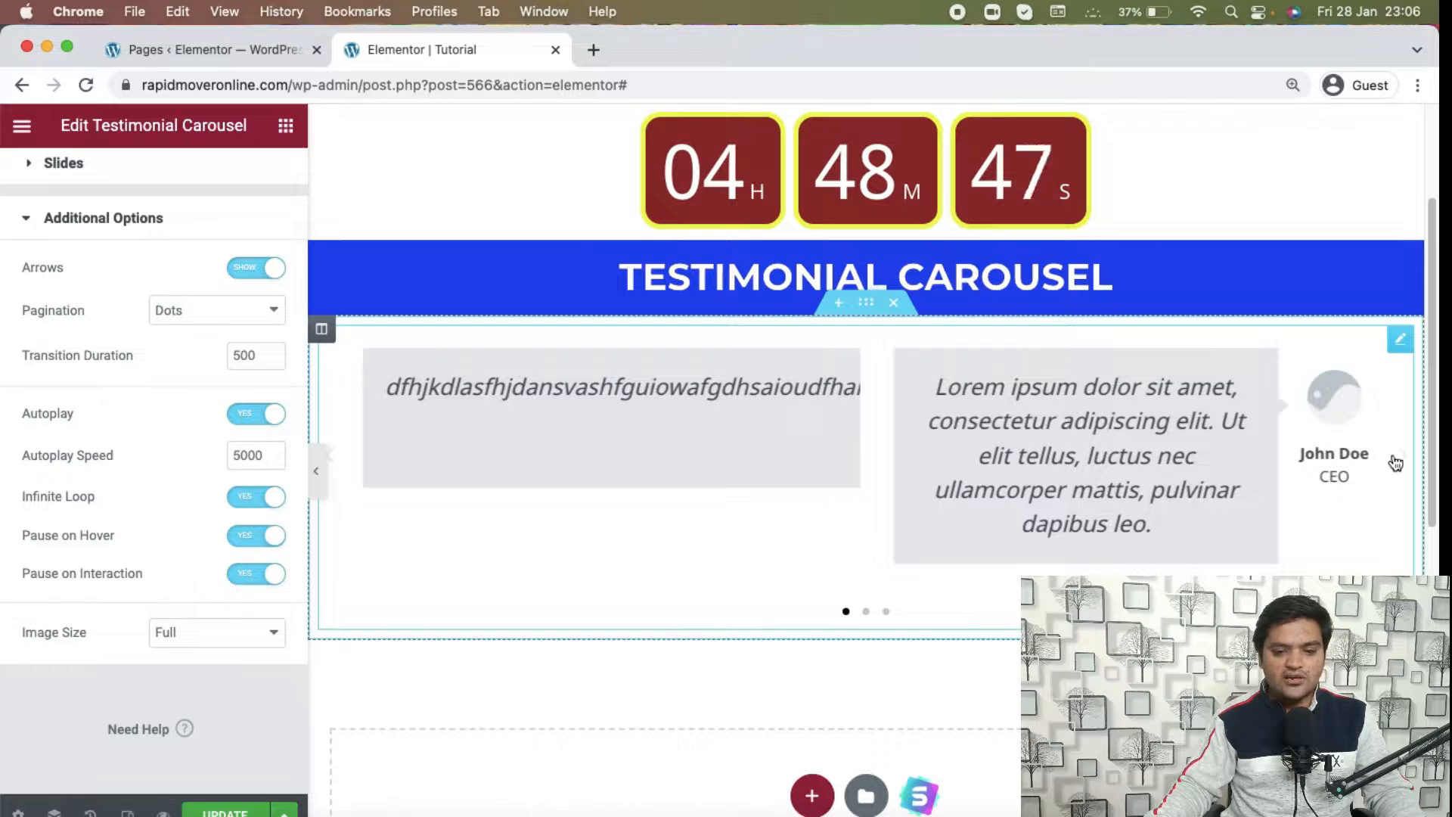
click(249, 278)
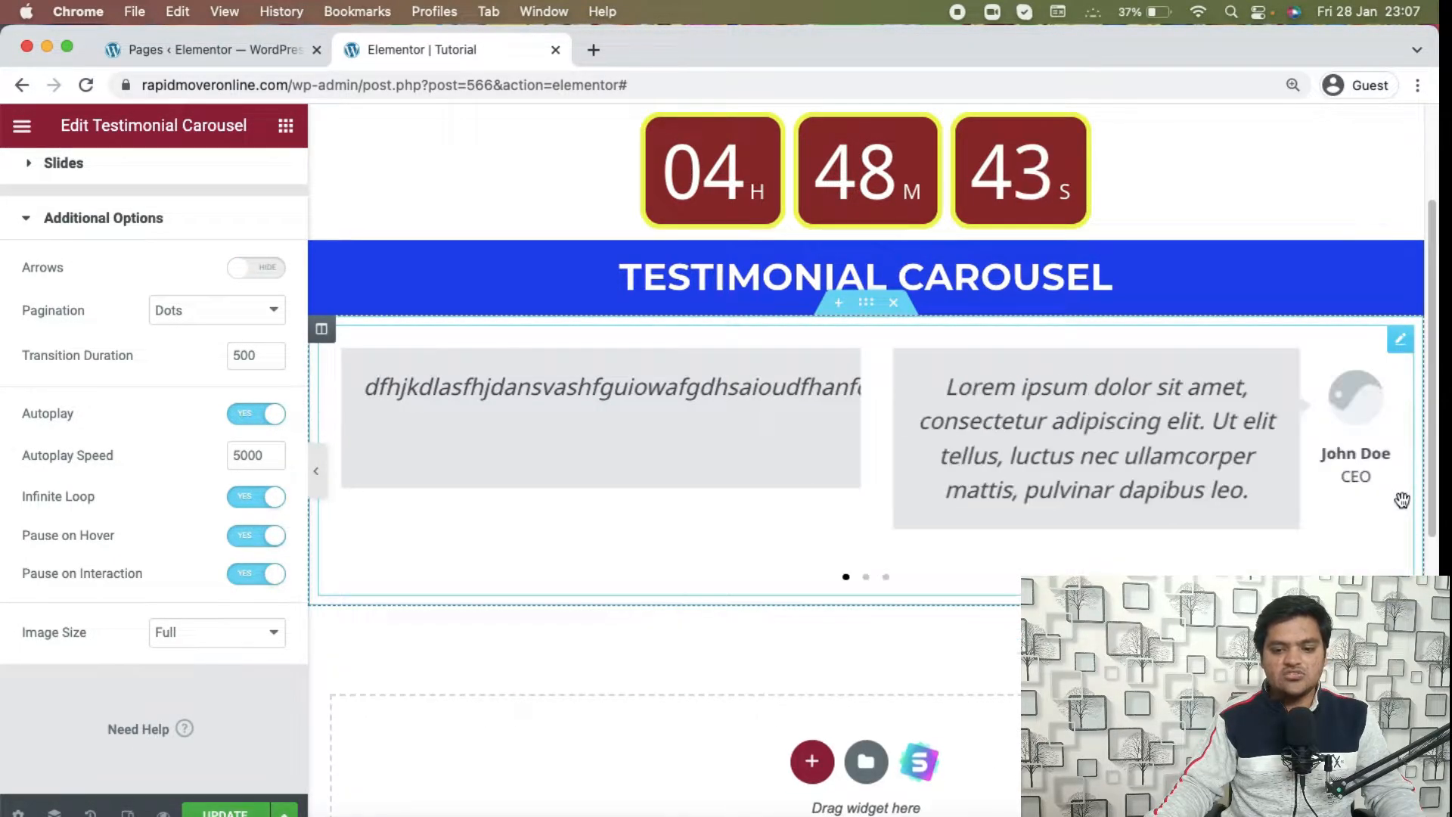
- Try the Progress pagination style and swipe through the carousel to check it
click(207, 319)
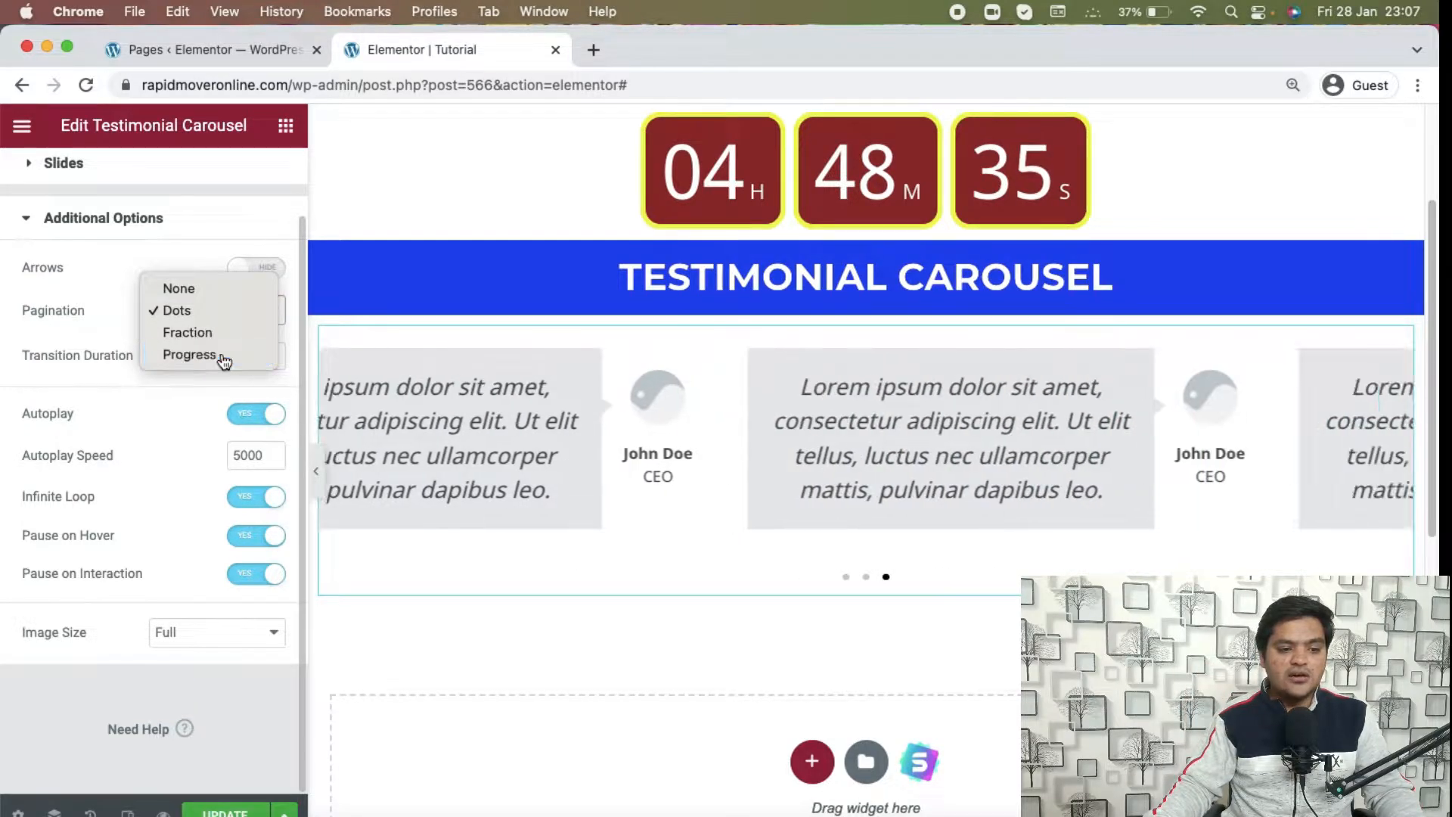
click(224, 357)
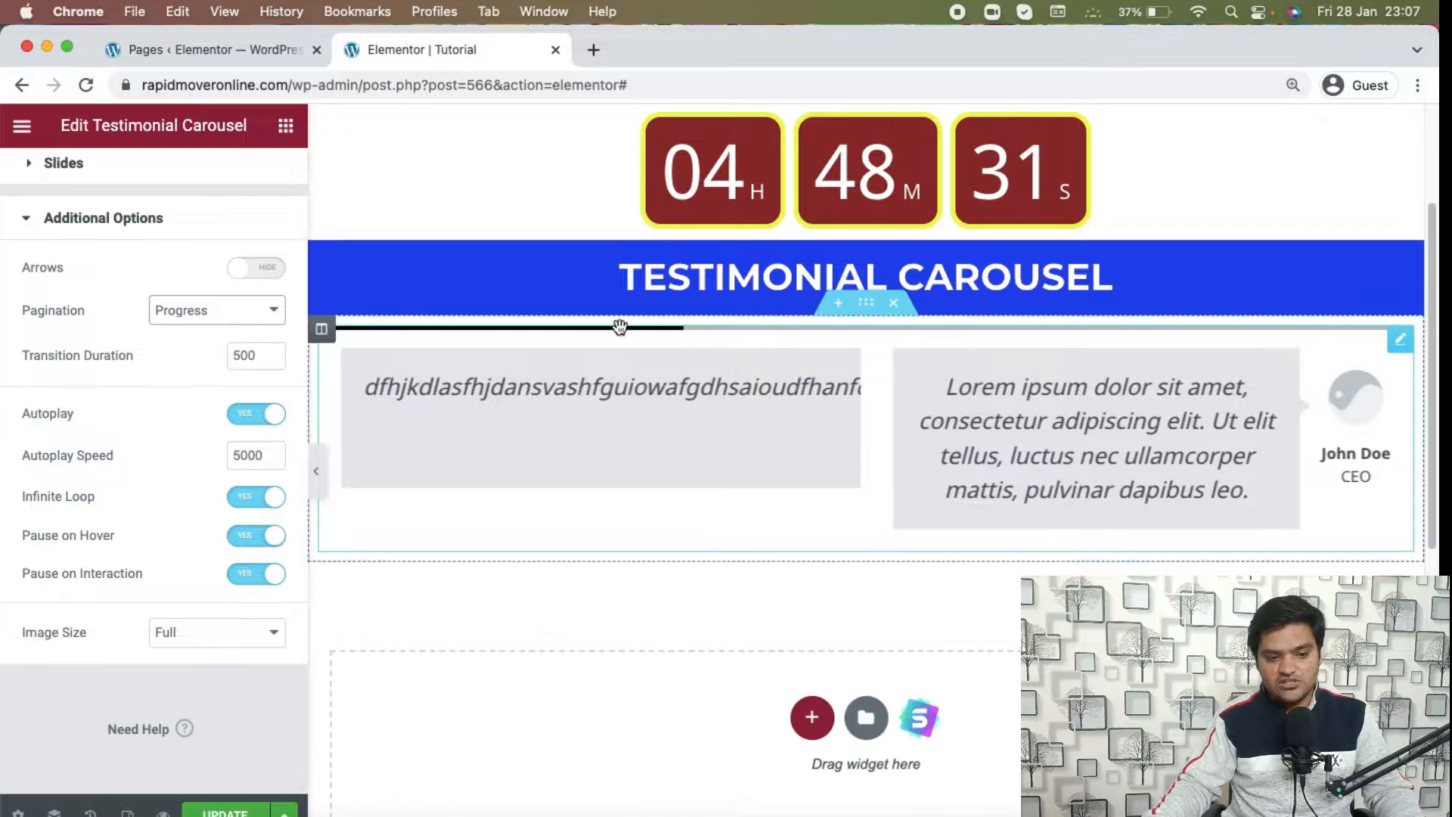
drag(1023, 422, 794, 424)
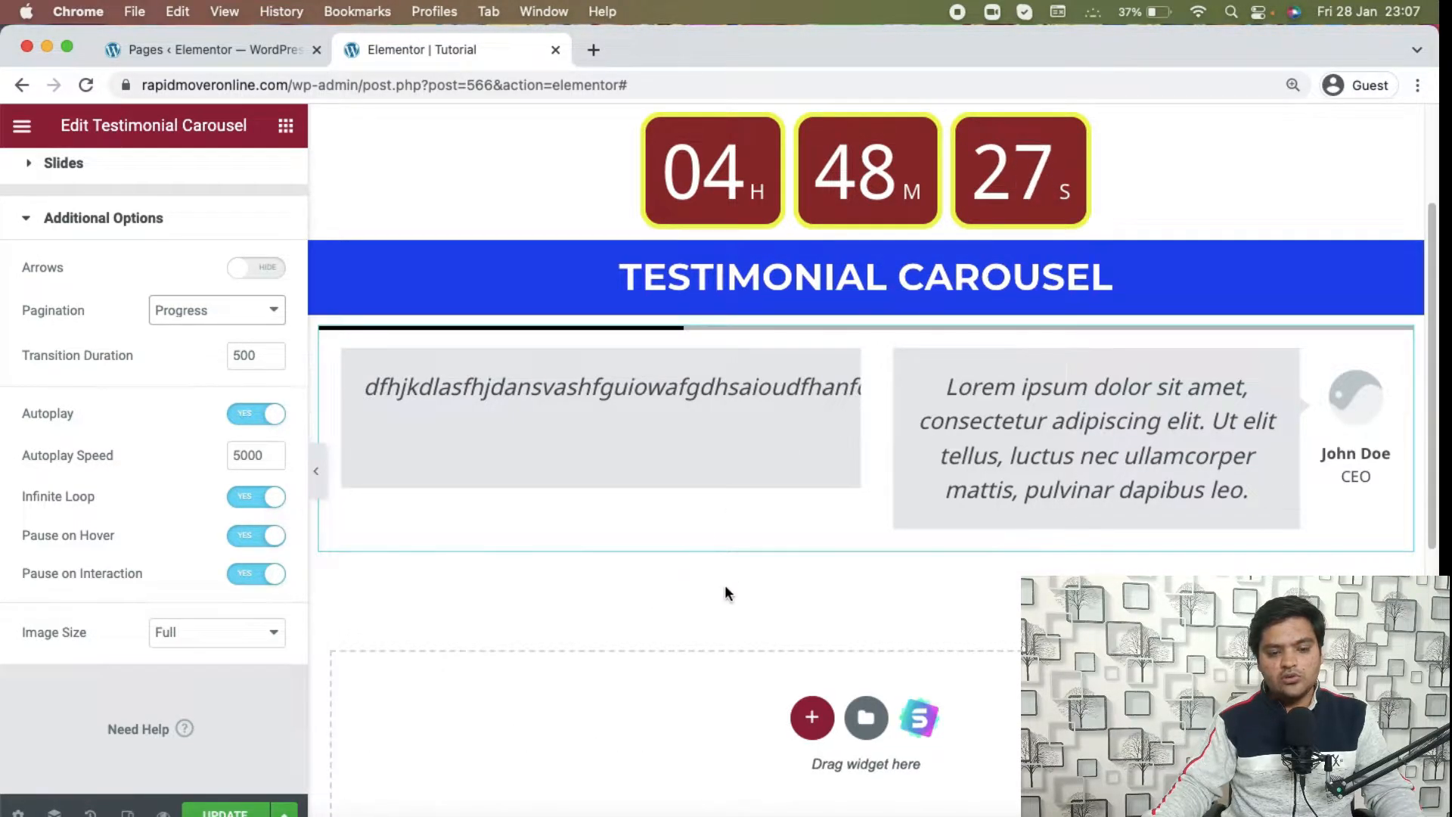
- Set the carousel's transition duration to 100 and its autoplay speed to 1000
click(240, 355)
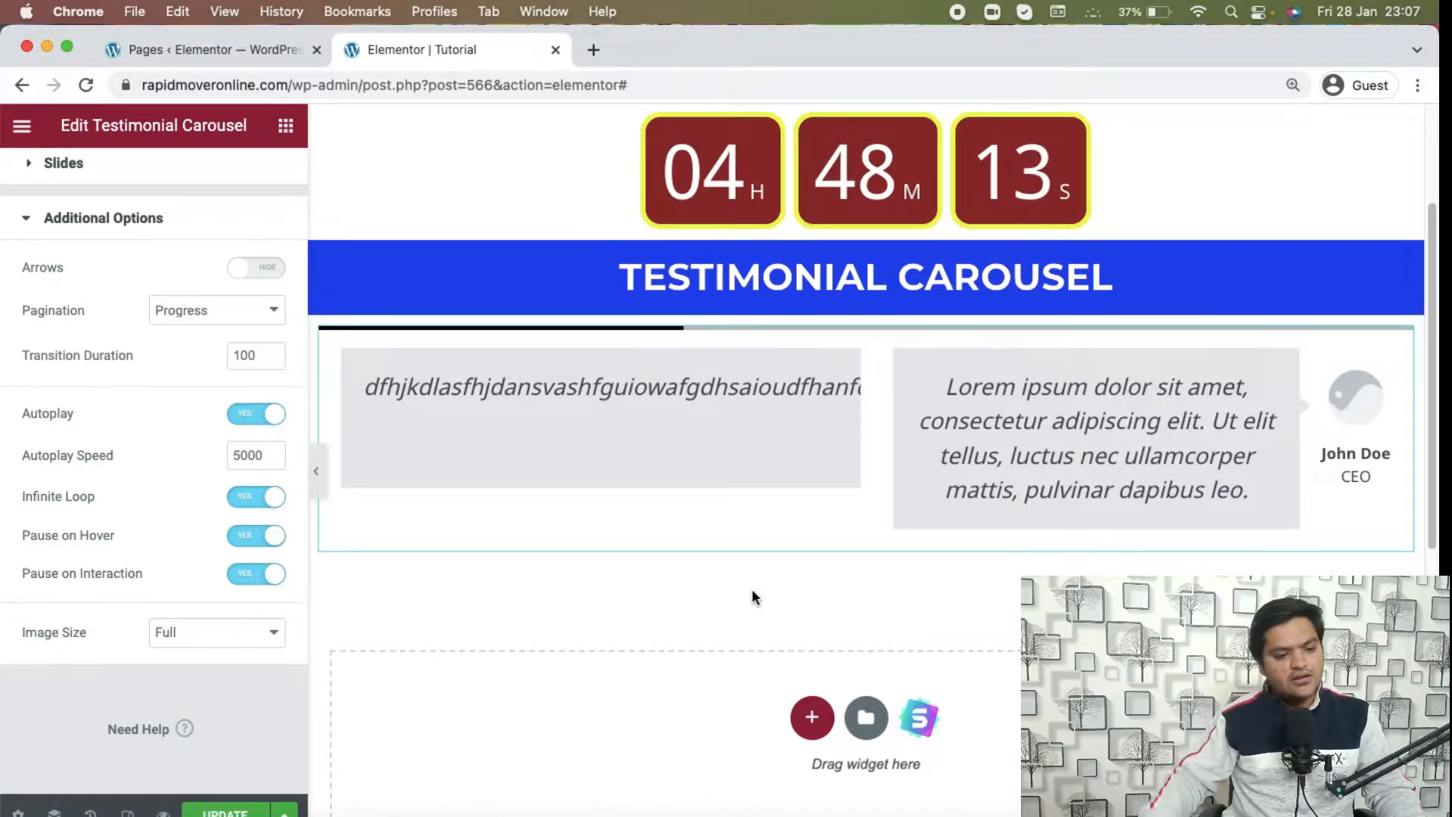
click(236, 455)
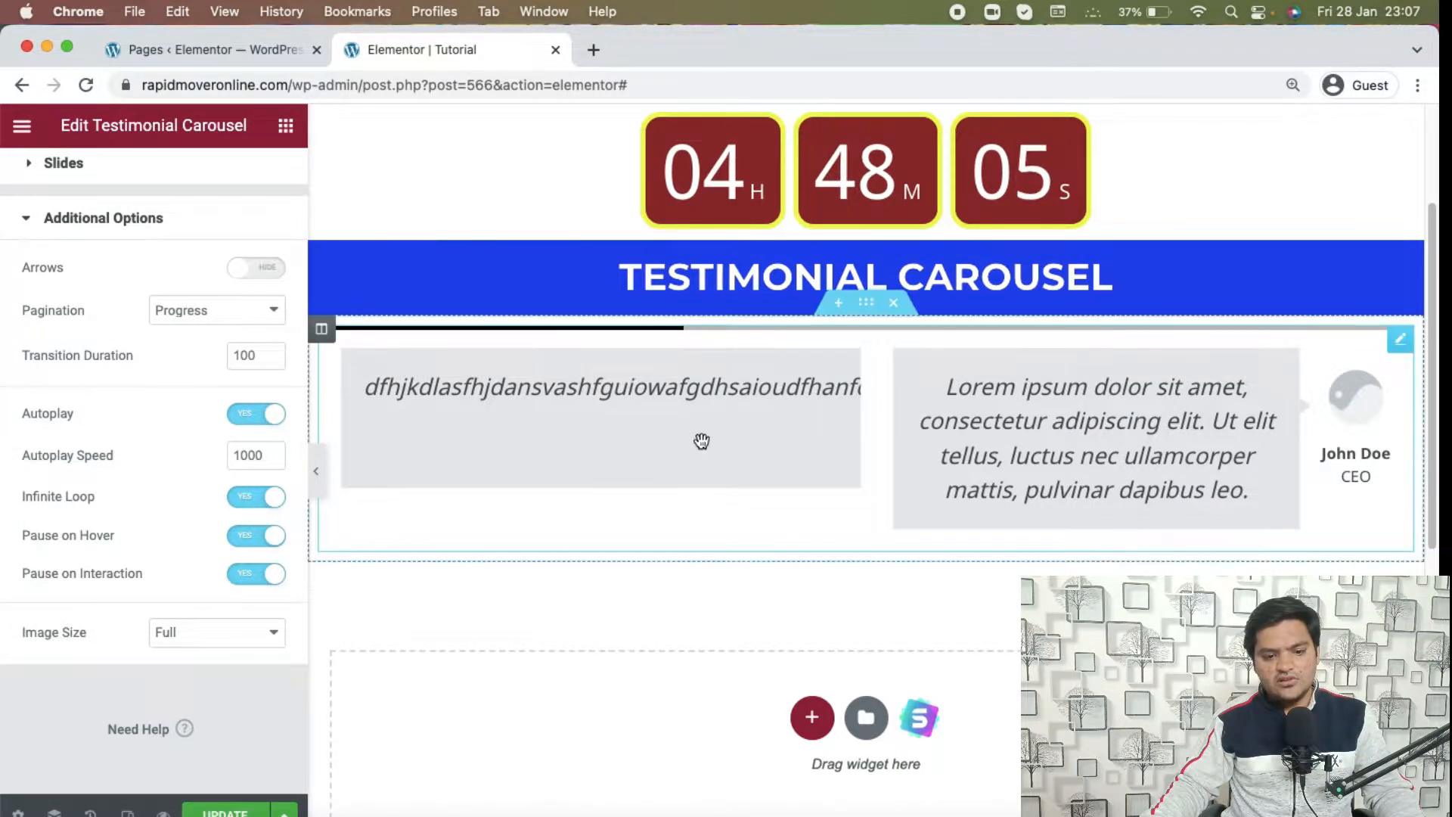
- Show the carousel's navigation arrows again and advance through the slides with them
click(273, 267)
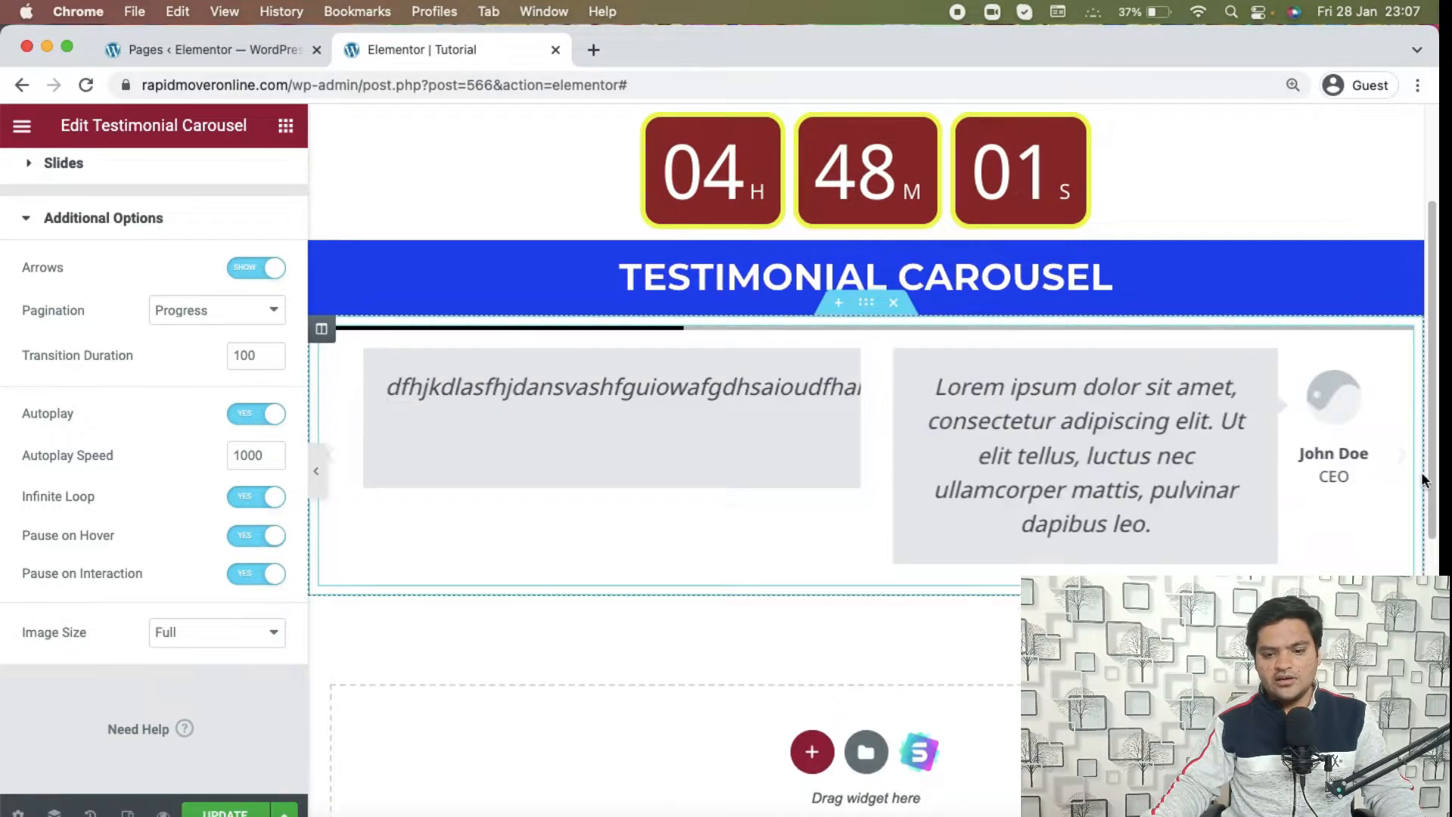
click(1410, 463)
click(1409, 463)
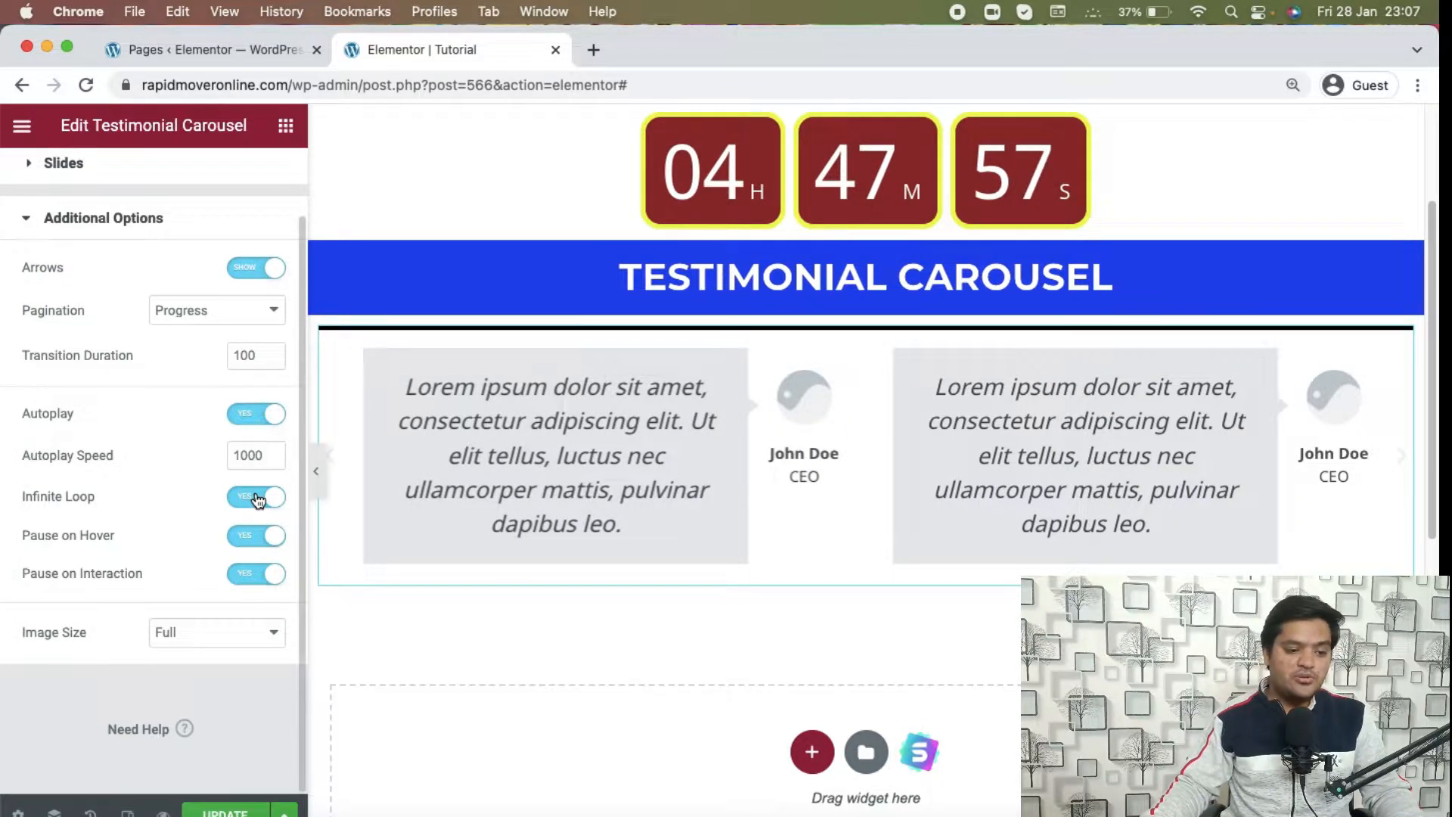
- Try the Fraction pagination style and advance the carousel to check the slide counter
click(251, 312)
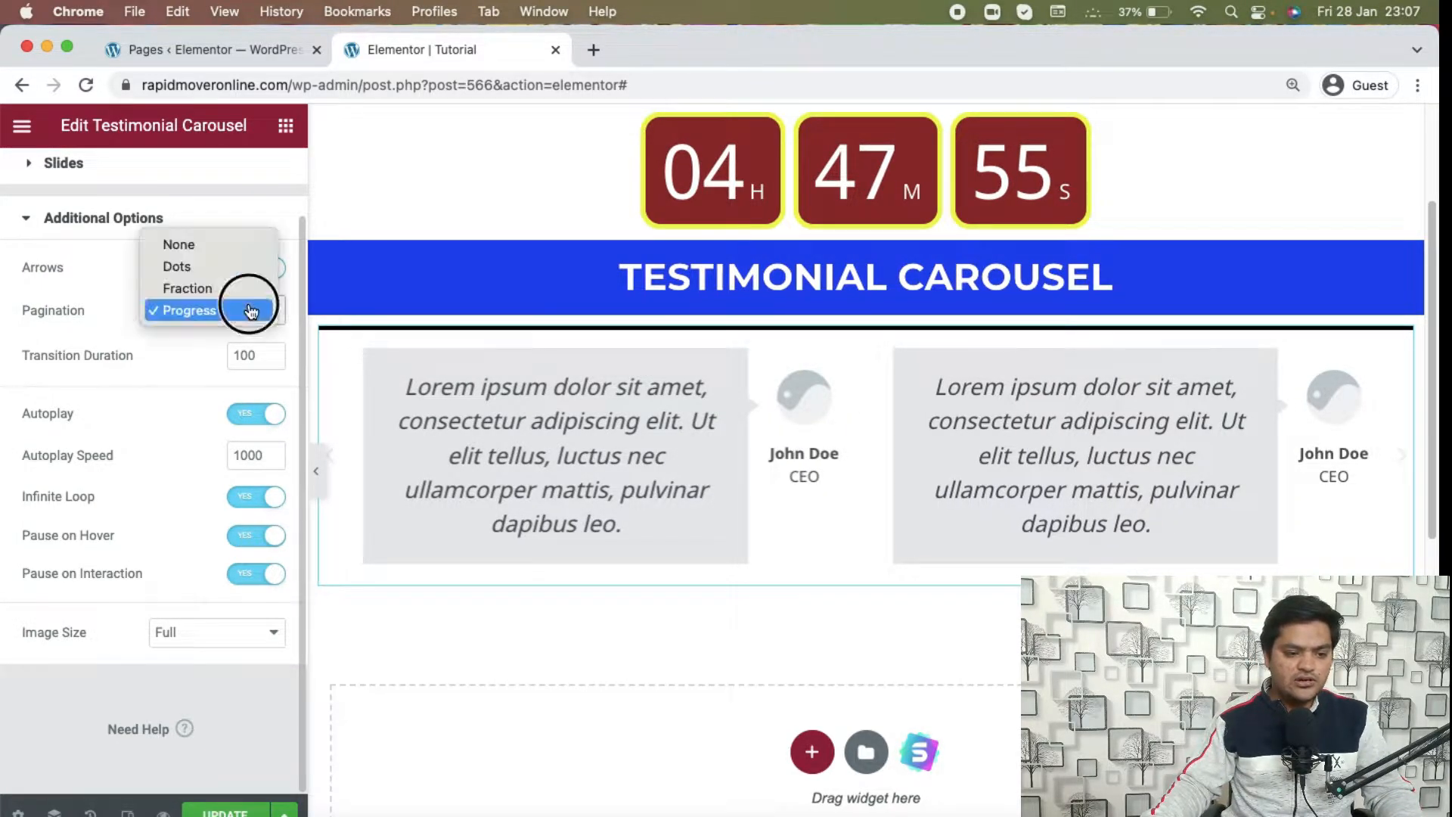
click(189, 286)
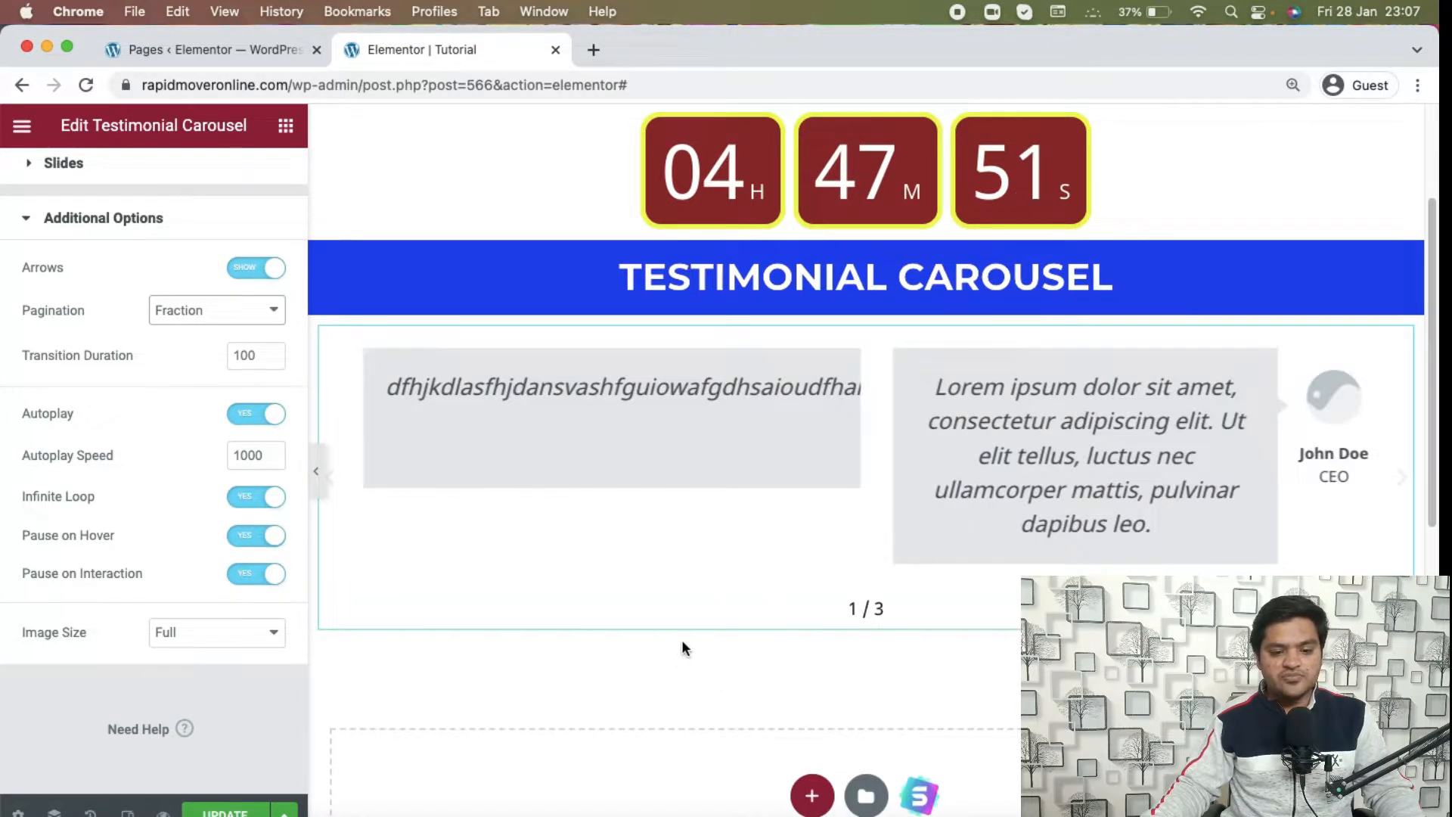
click(1400, 480)
click(1405, 487)
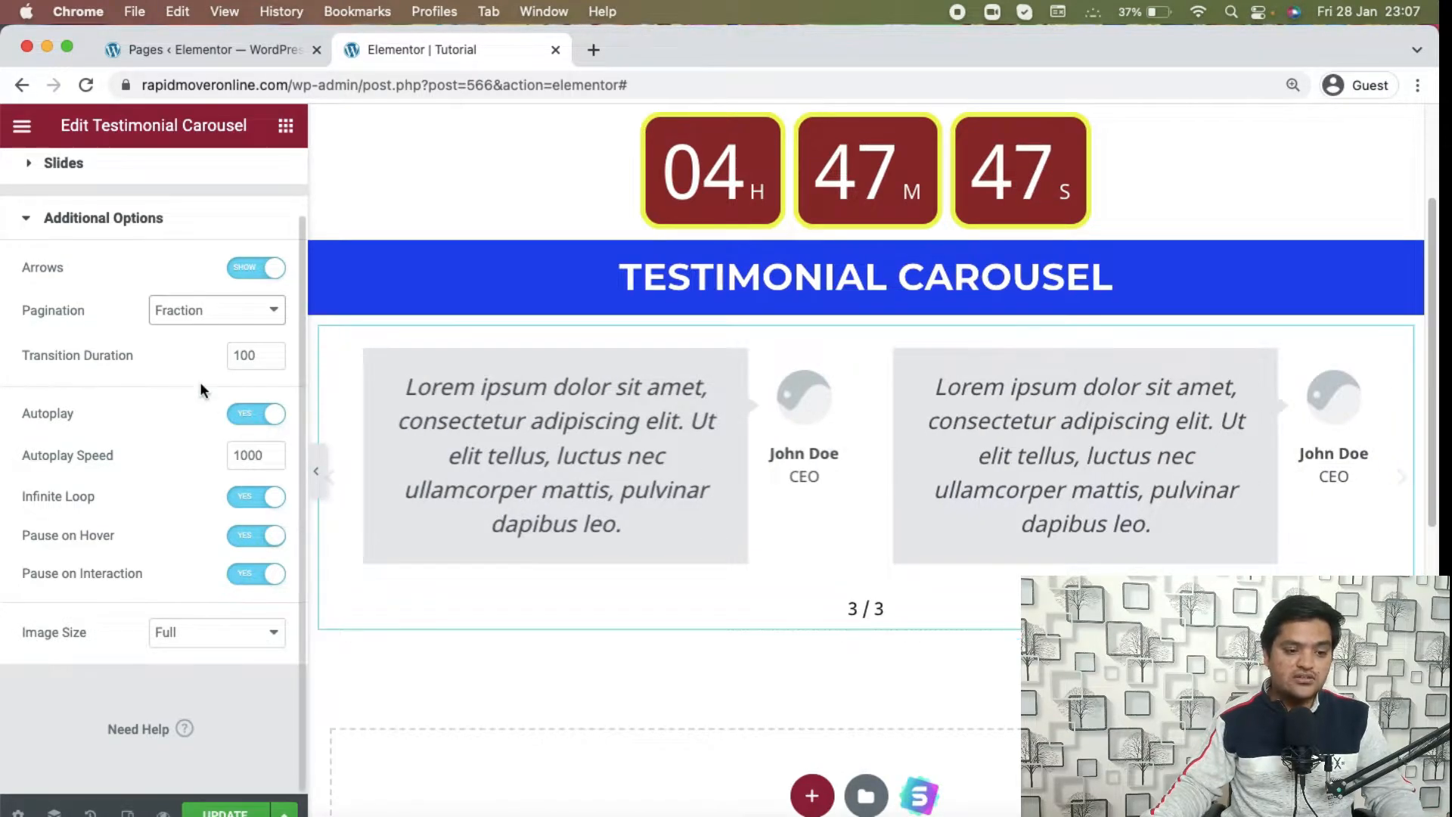
- Set the carousel's pagination to None and swipe the slides to check it
click(193, 310)
click(206, 245)
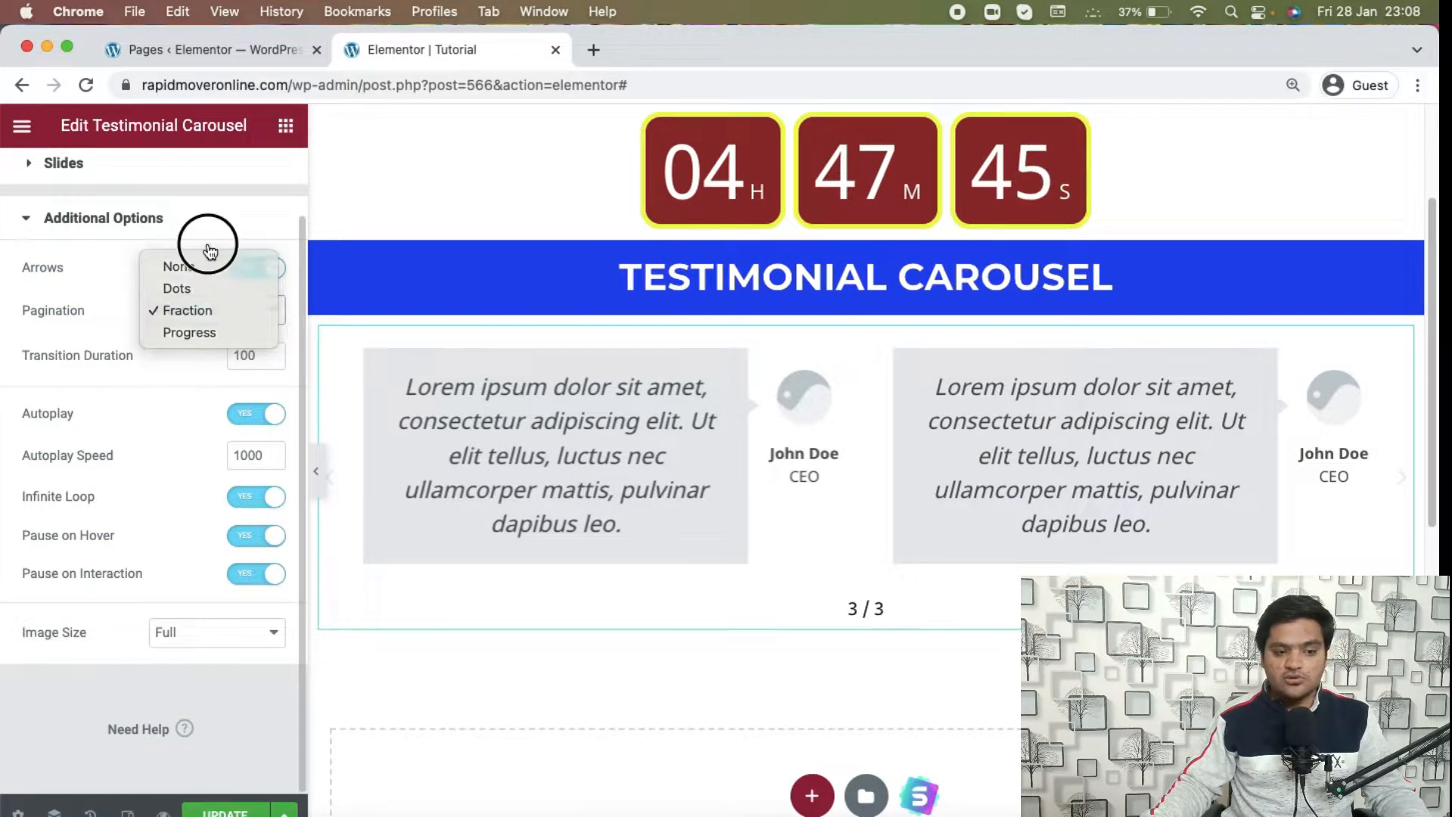
click(206, 310)
click(205, 265)
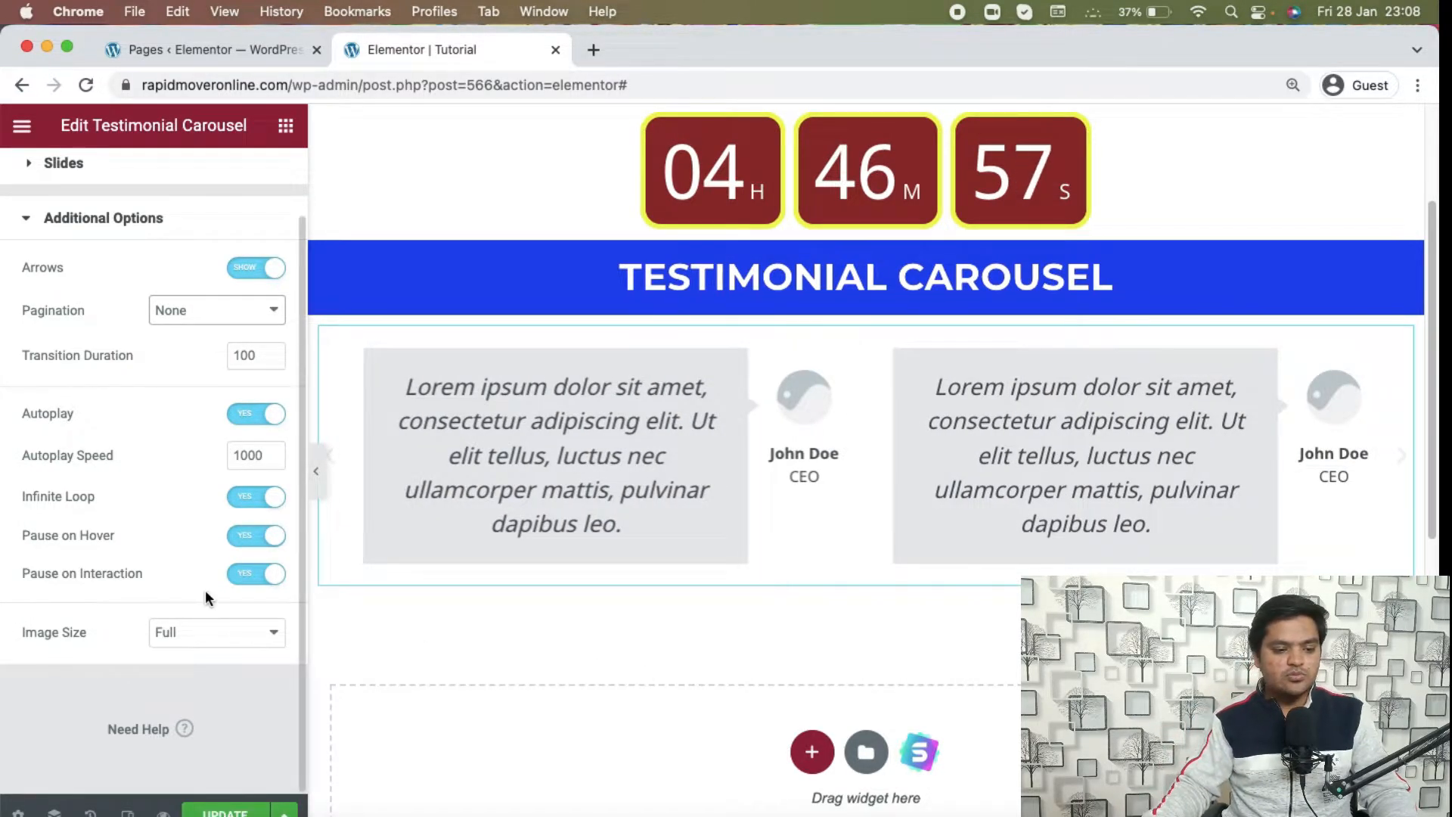
drag(568, 405, 571, 402)
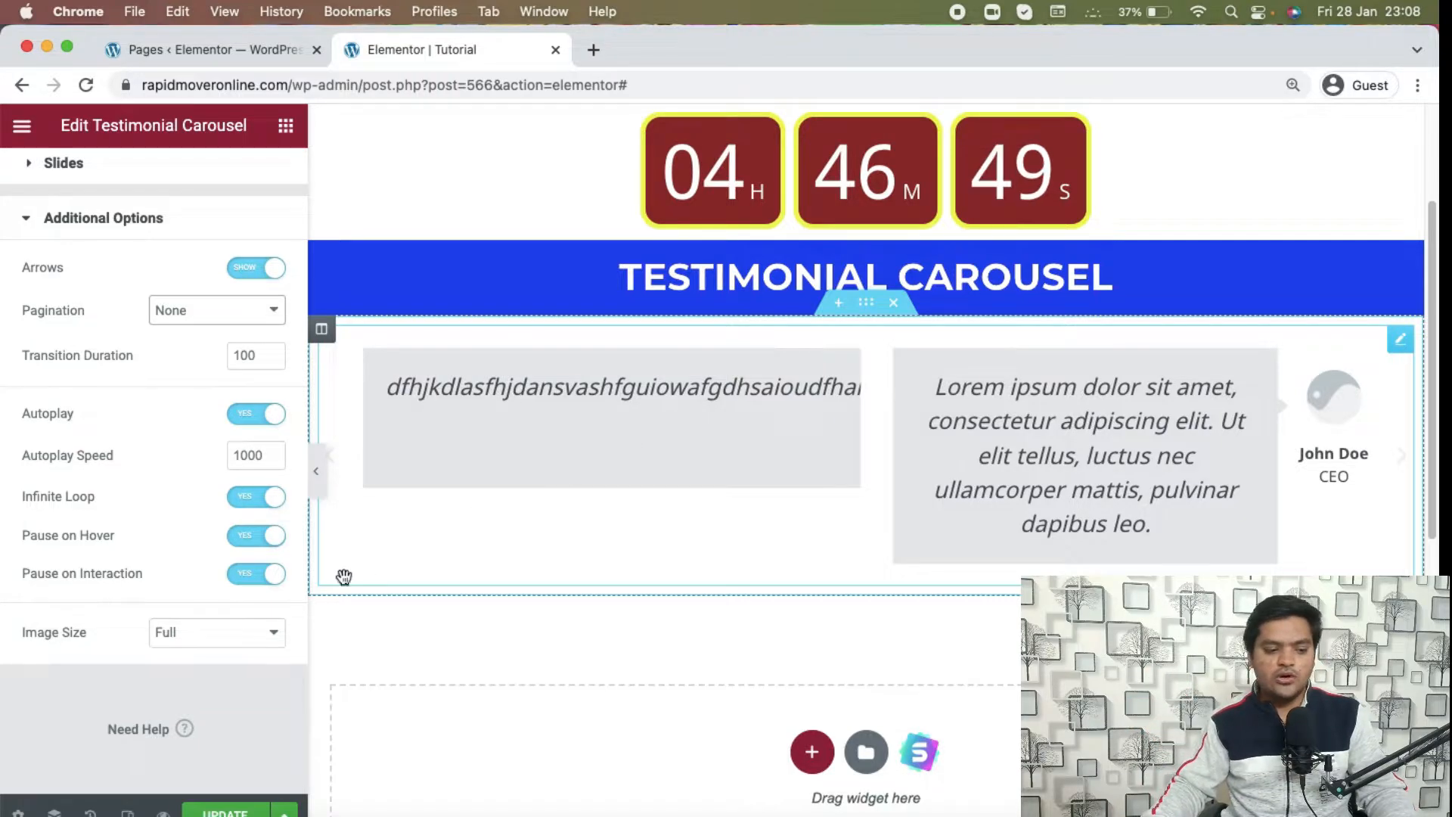
- Try the Large image size for the carousel, and apply a custom image size of 500 by 500
click(199, 633)
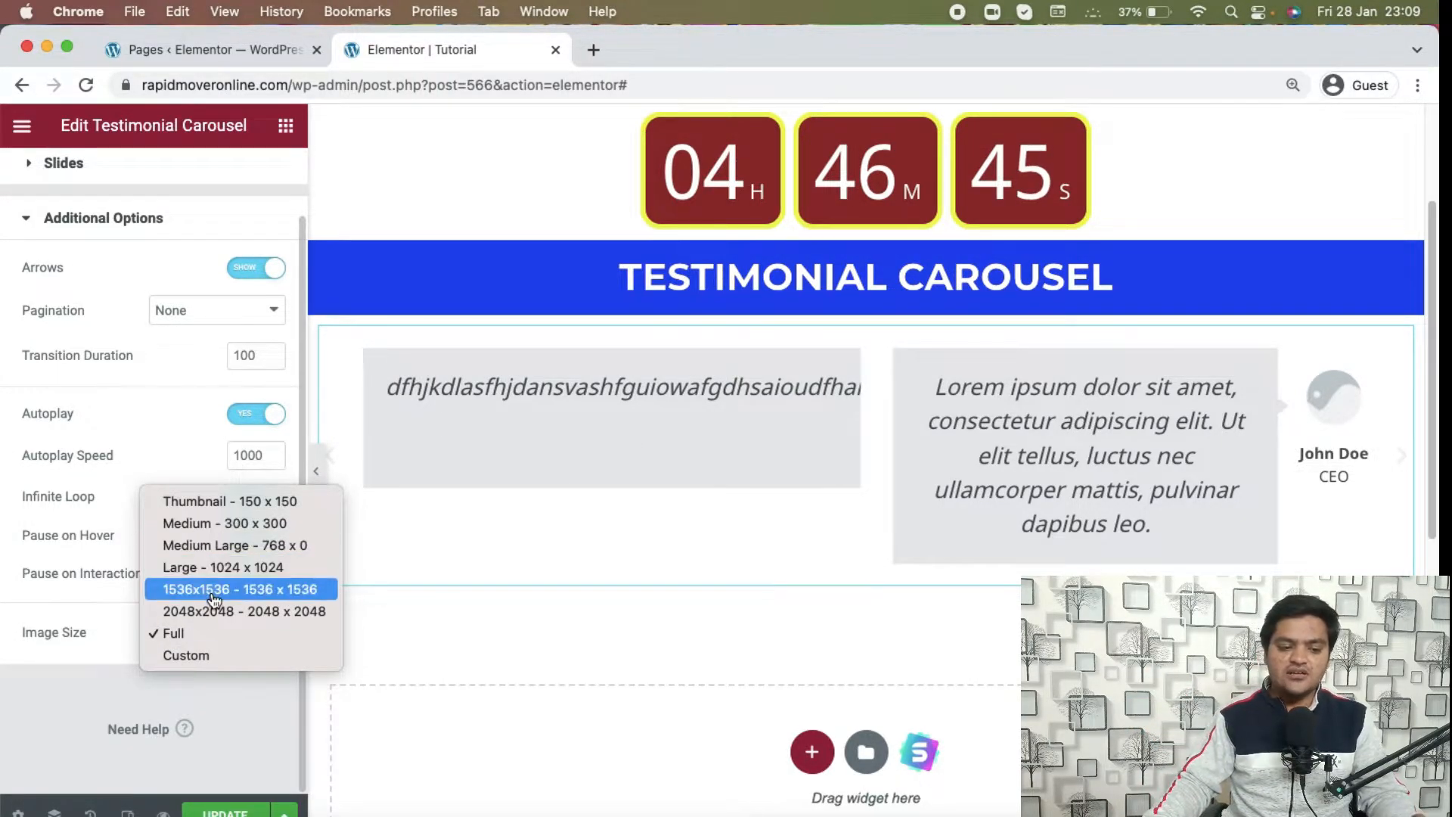
click(212, 567)
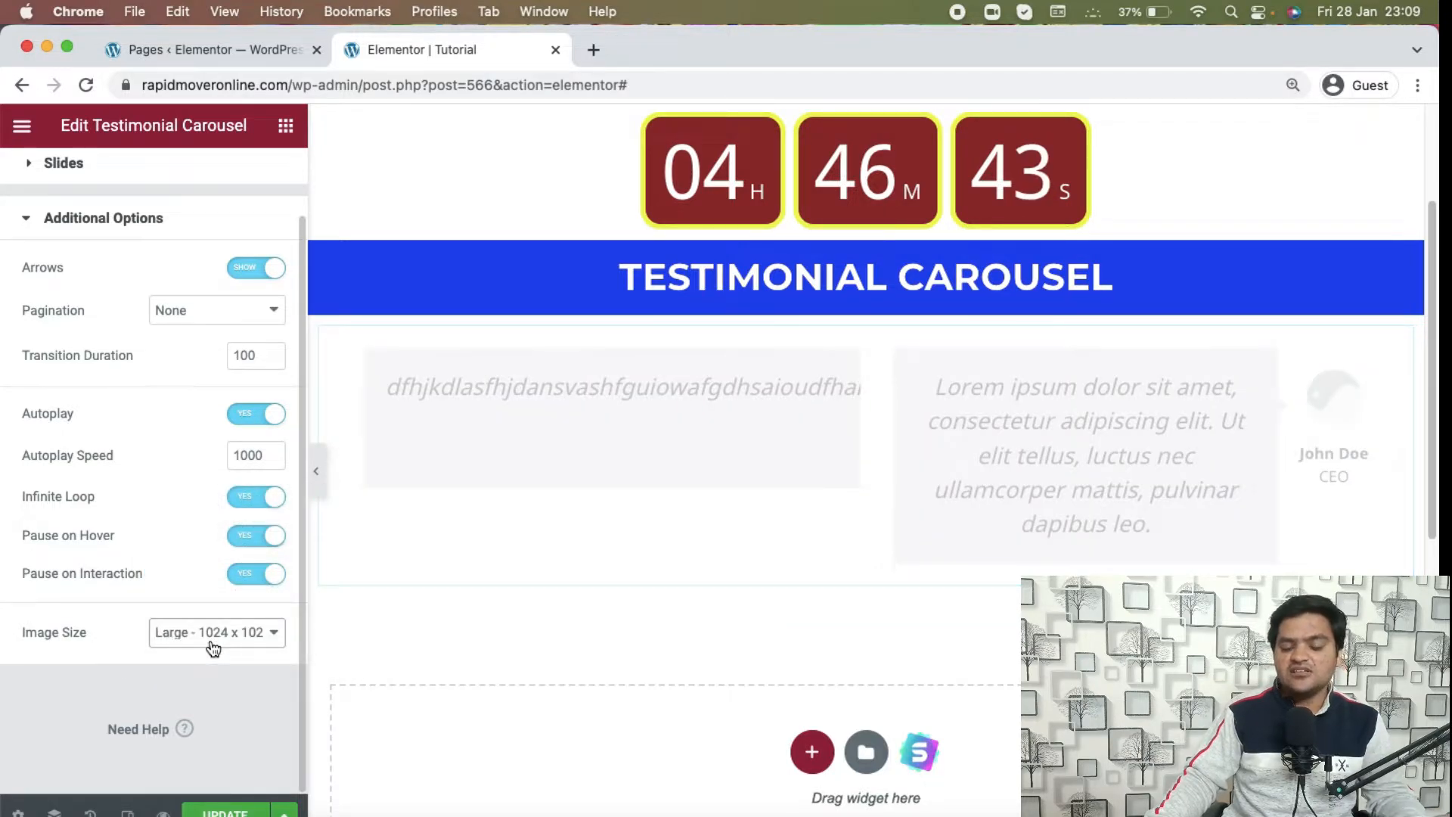
click(213, 647)
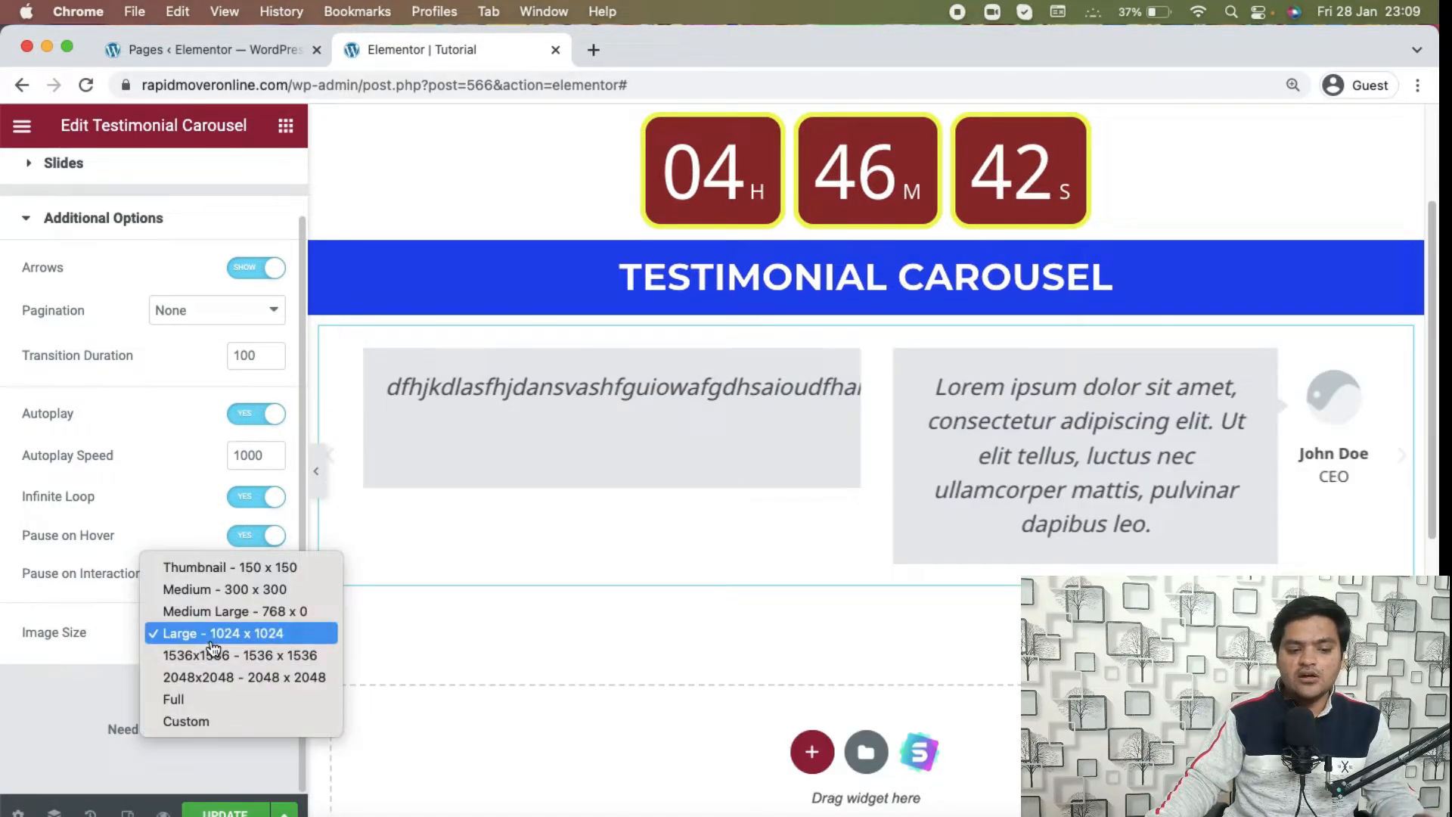
click(239, 722)
scroll(162, 669, down, 3)
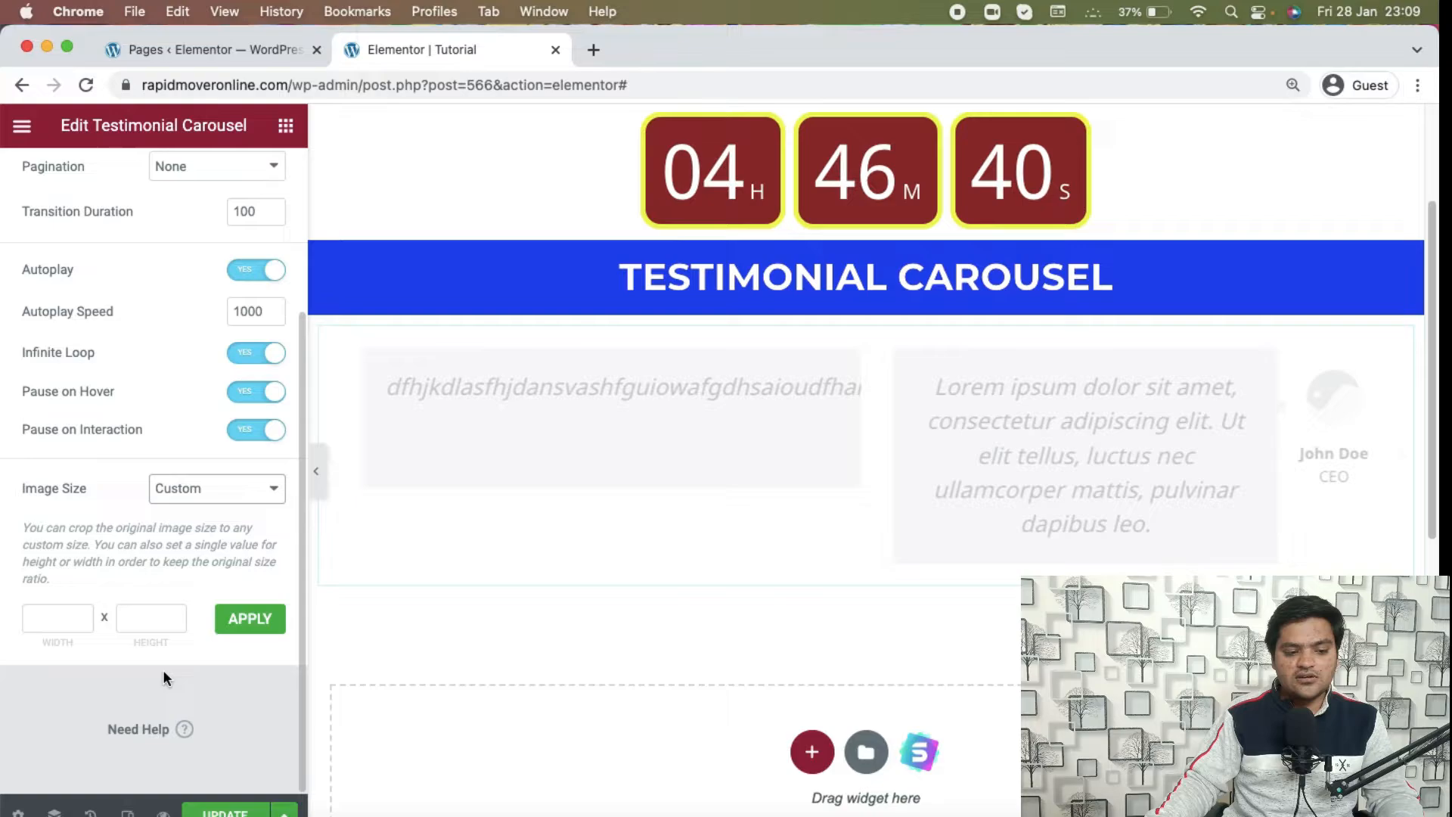
click(75, 626)
text(500)
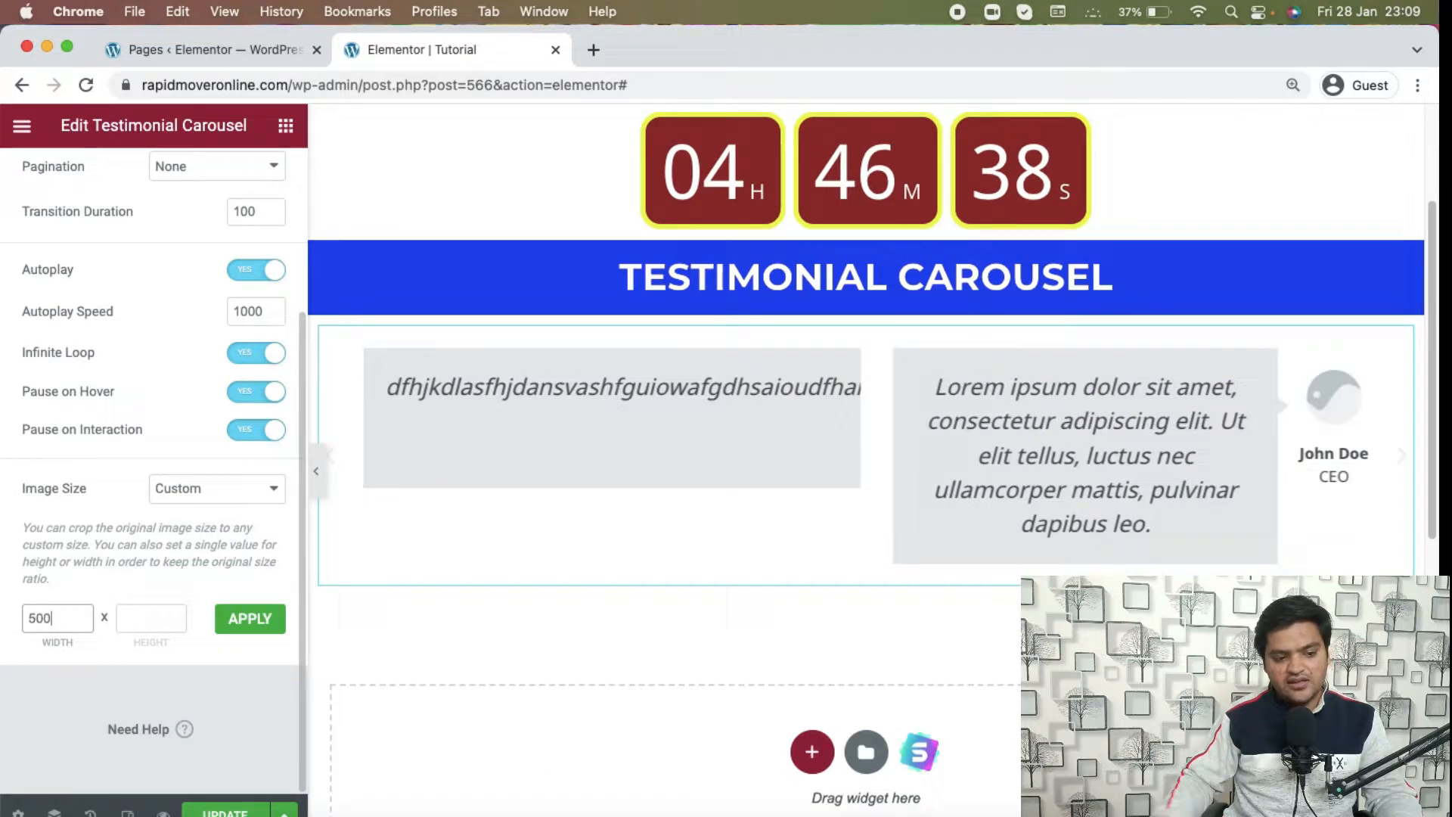
click(142, 619)
text(500)
click(221, 621)
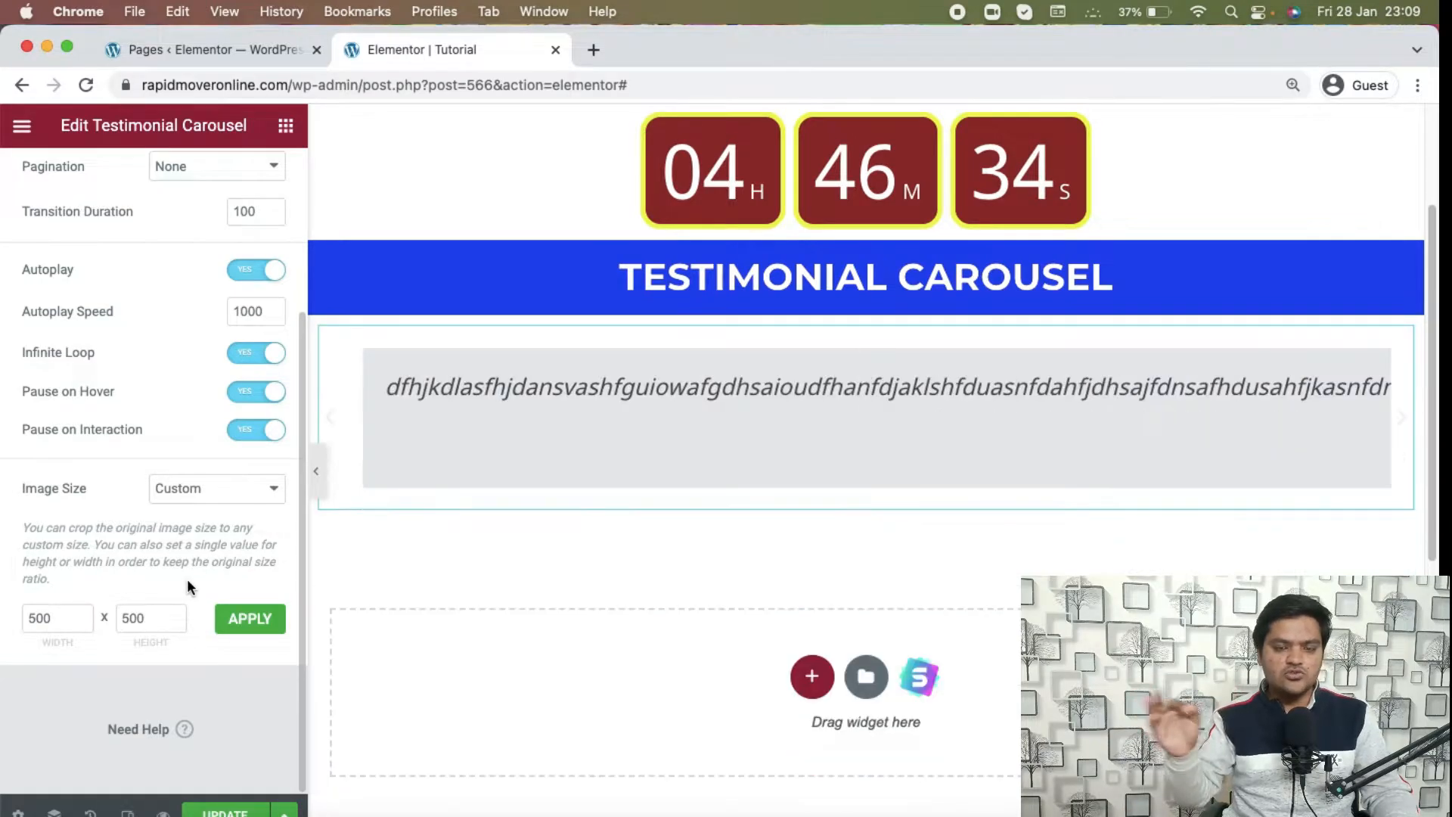
- Apply a custom image size of 1000 by 1000 to the carousel
drag(171, 613, 47, 611)
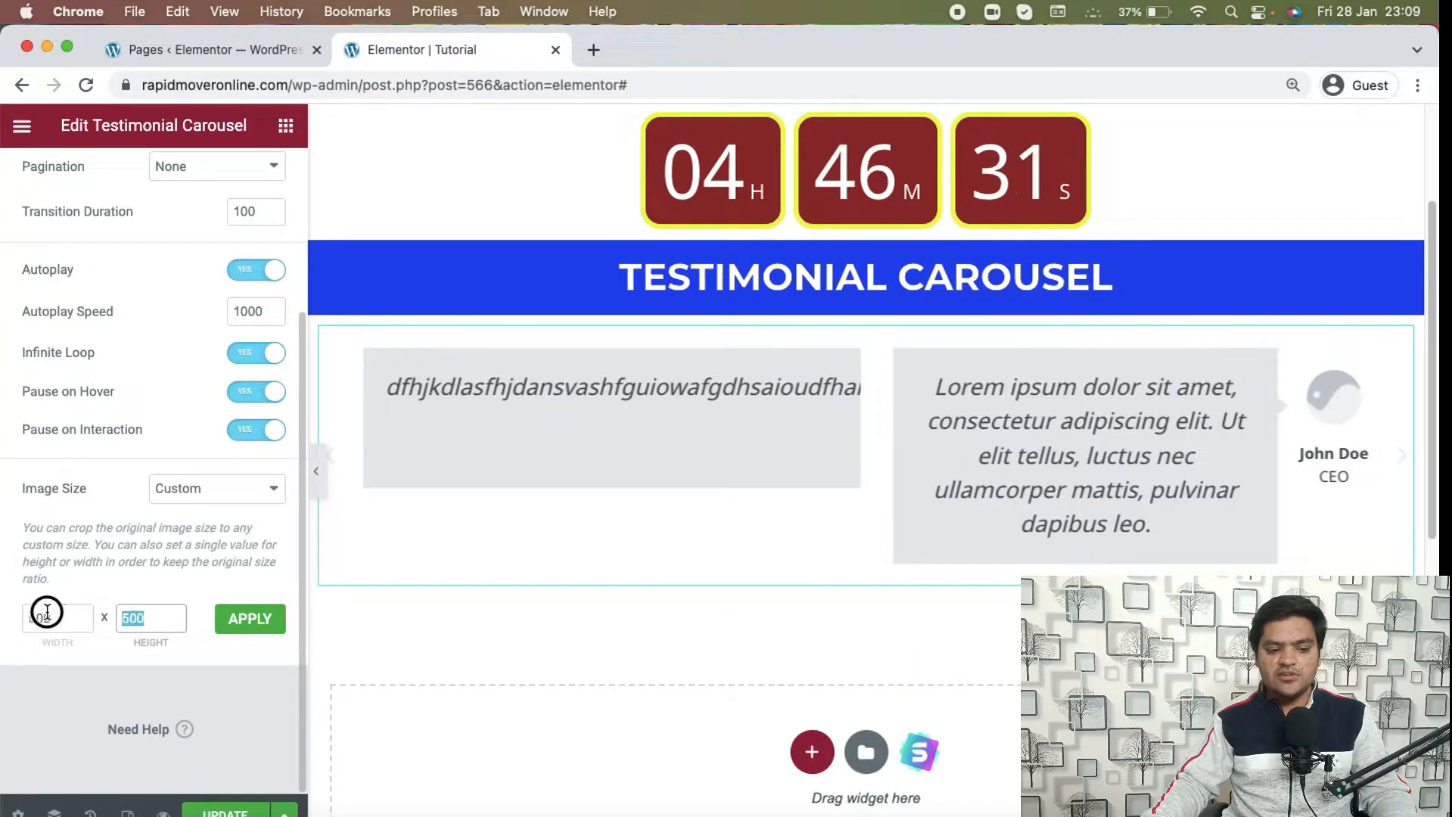
text(1000)
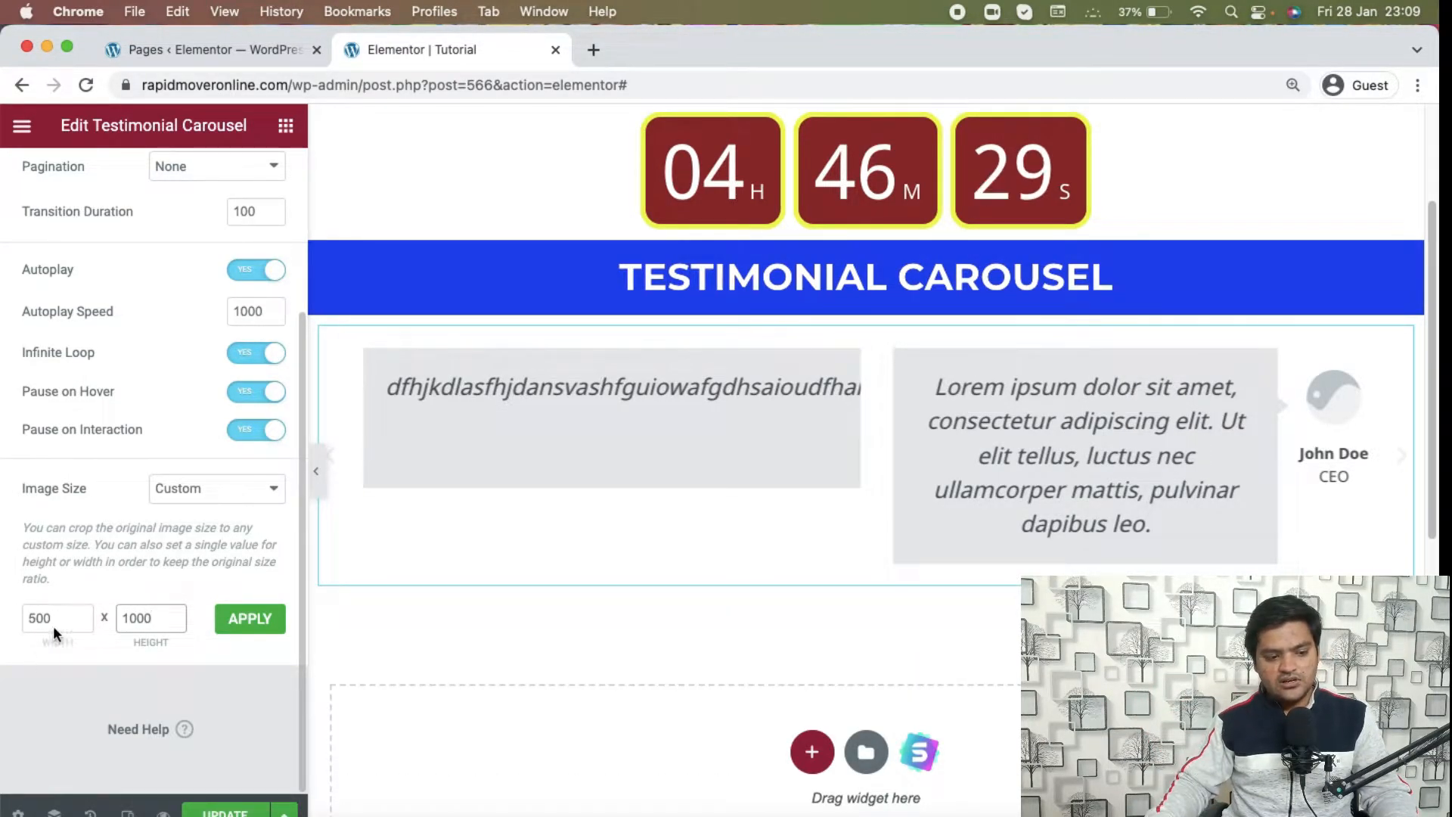
click(53, 625)
click(43, 618)
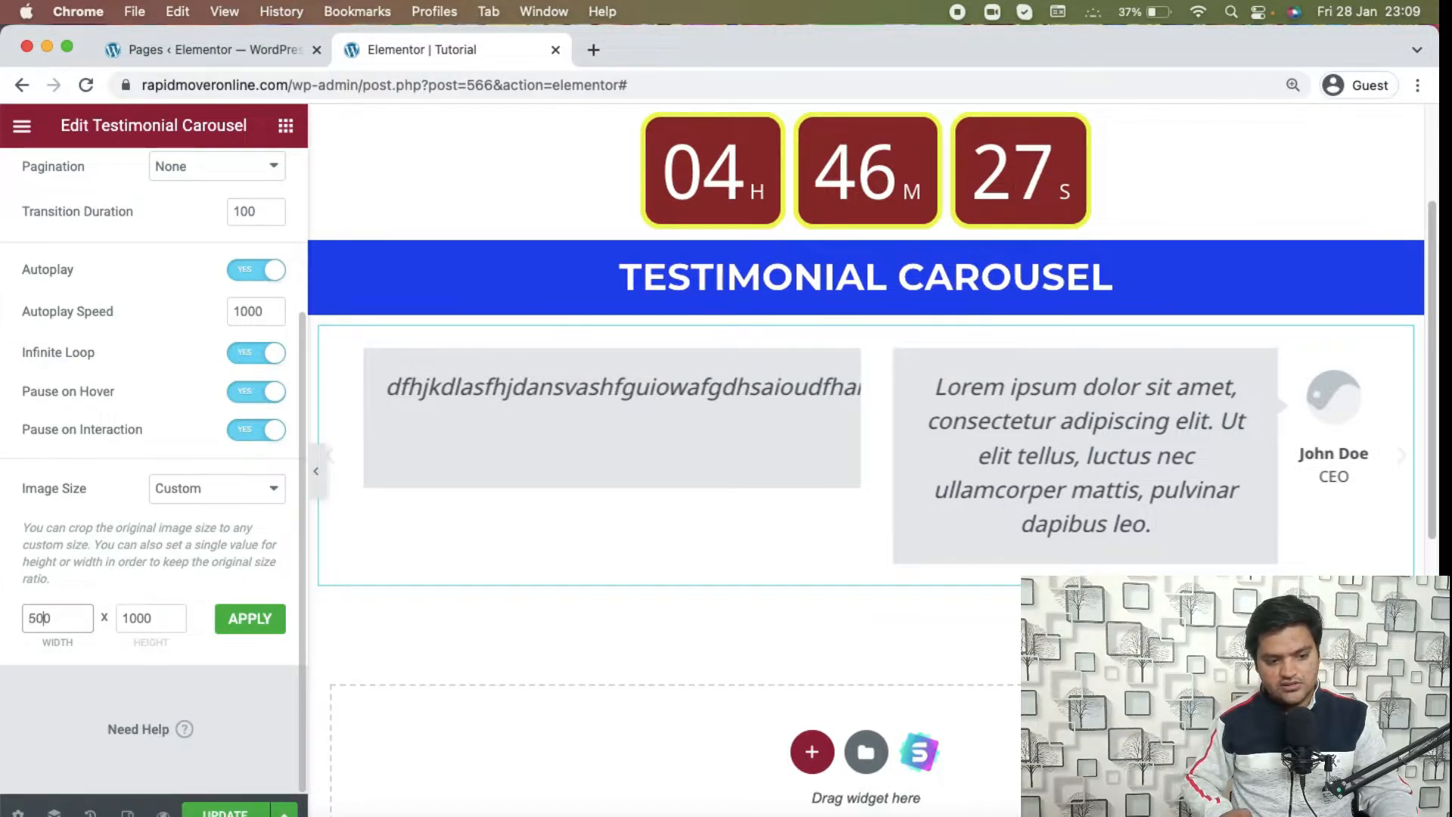
key(BackSpace)
key(BackSpace)
text(10)
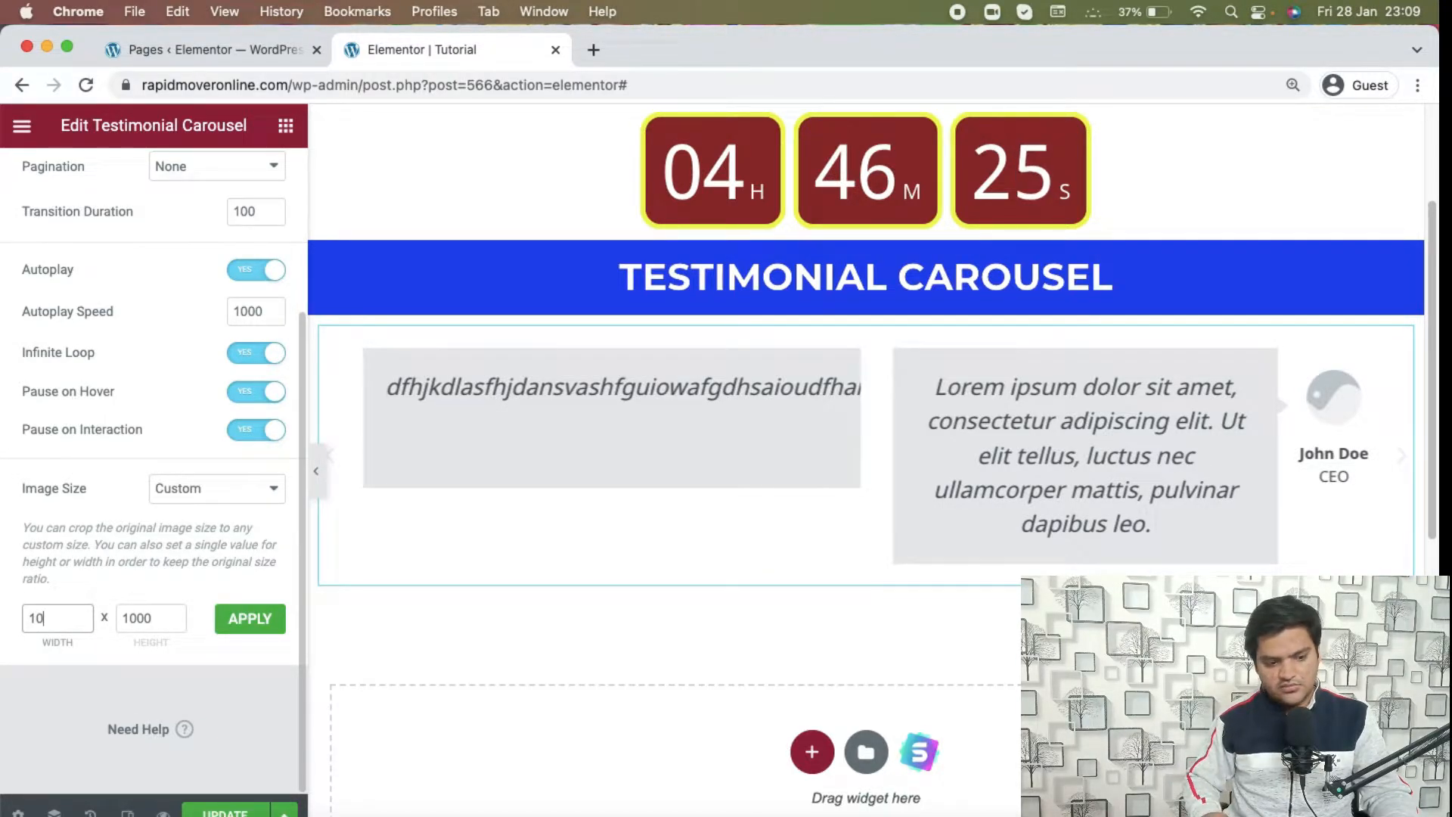
click(250, 632)
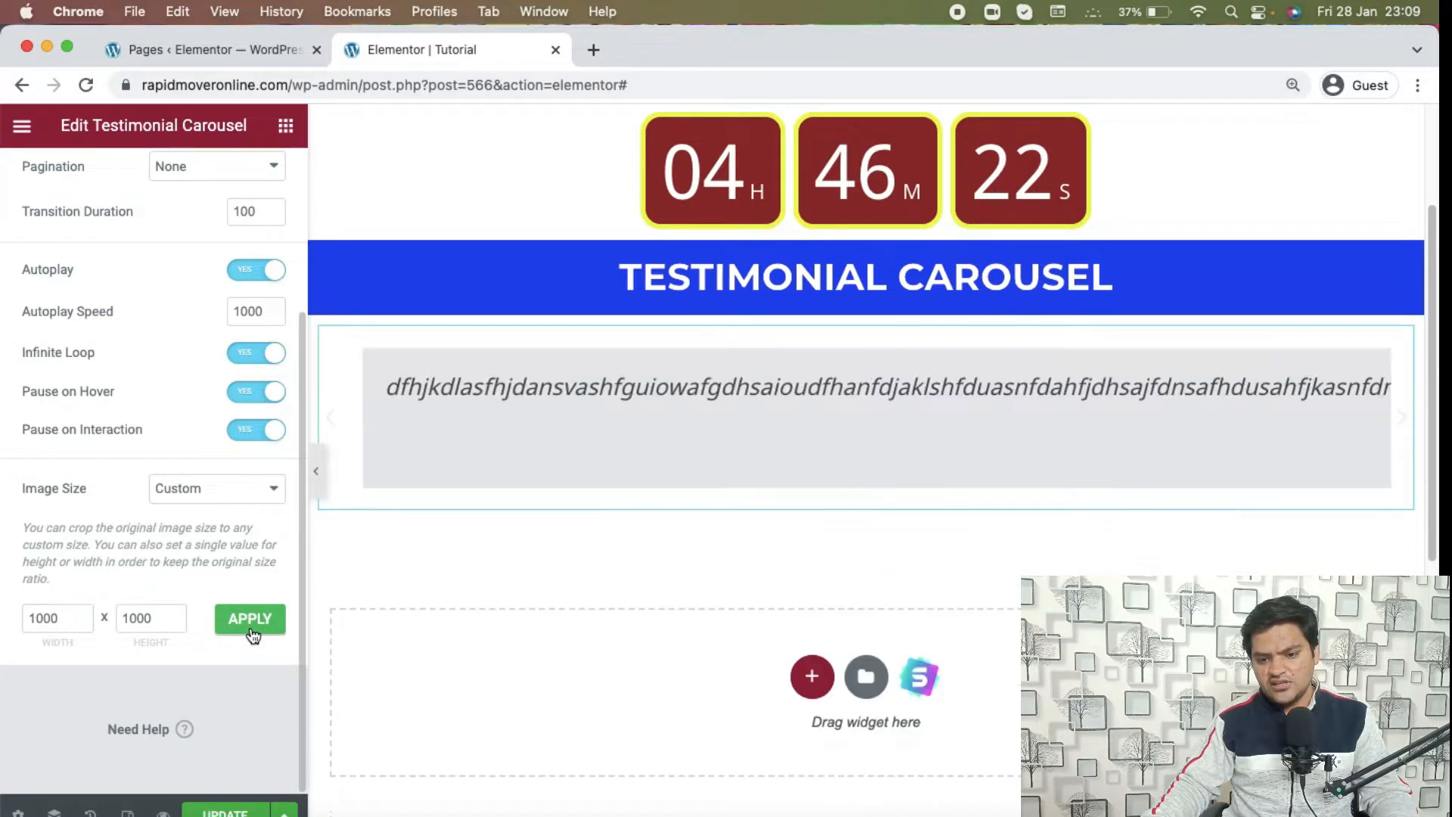
- Try a custom image size of 1000 by 500, check it on the slides, and restore the image size to Full
drag(169, 618, 54, 618)
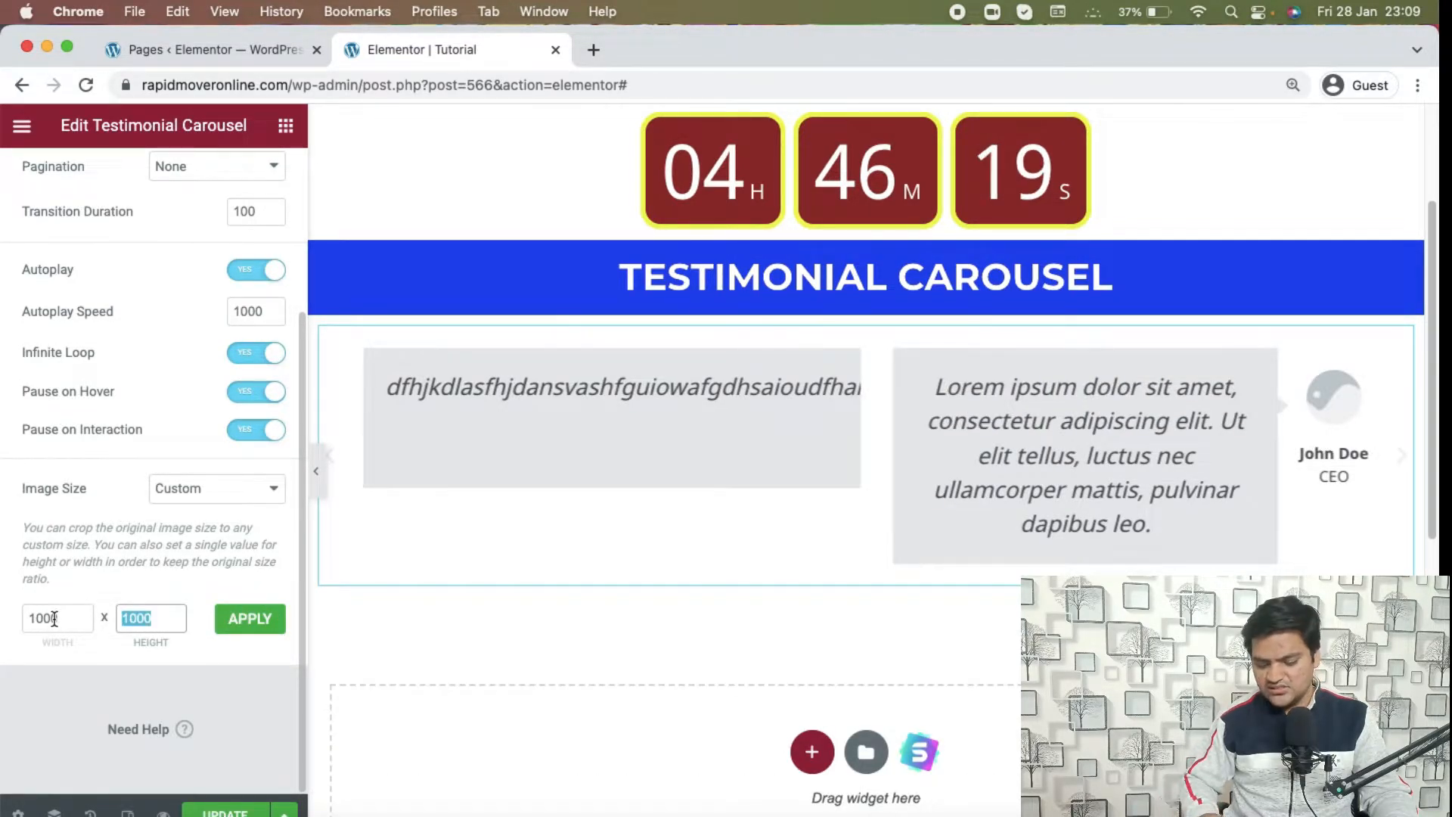
click(255, 621)
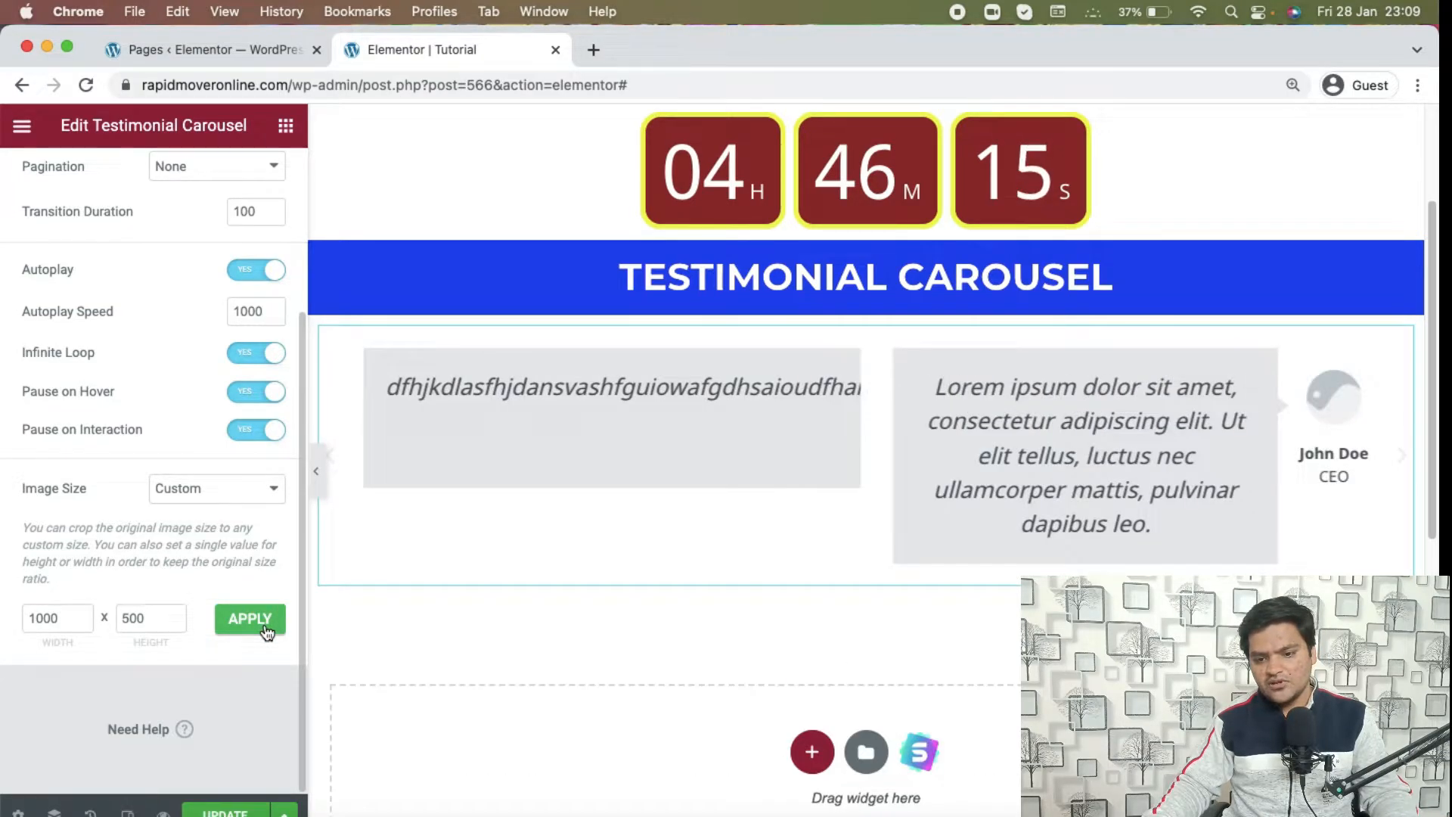
click(1404, 455)
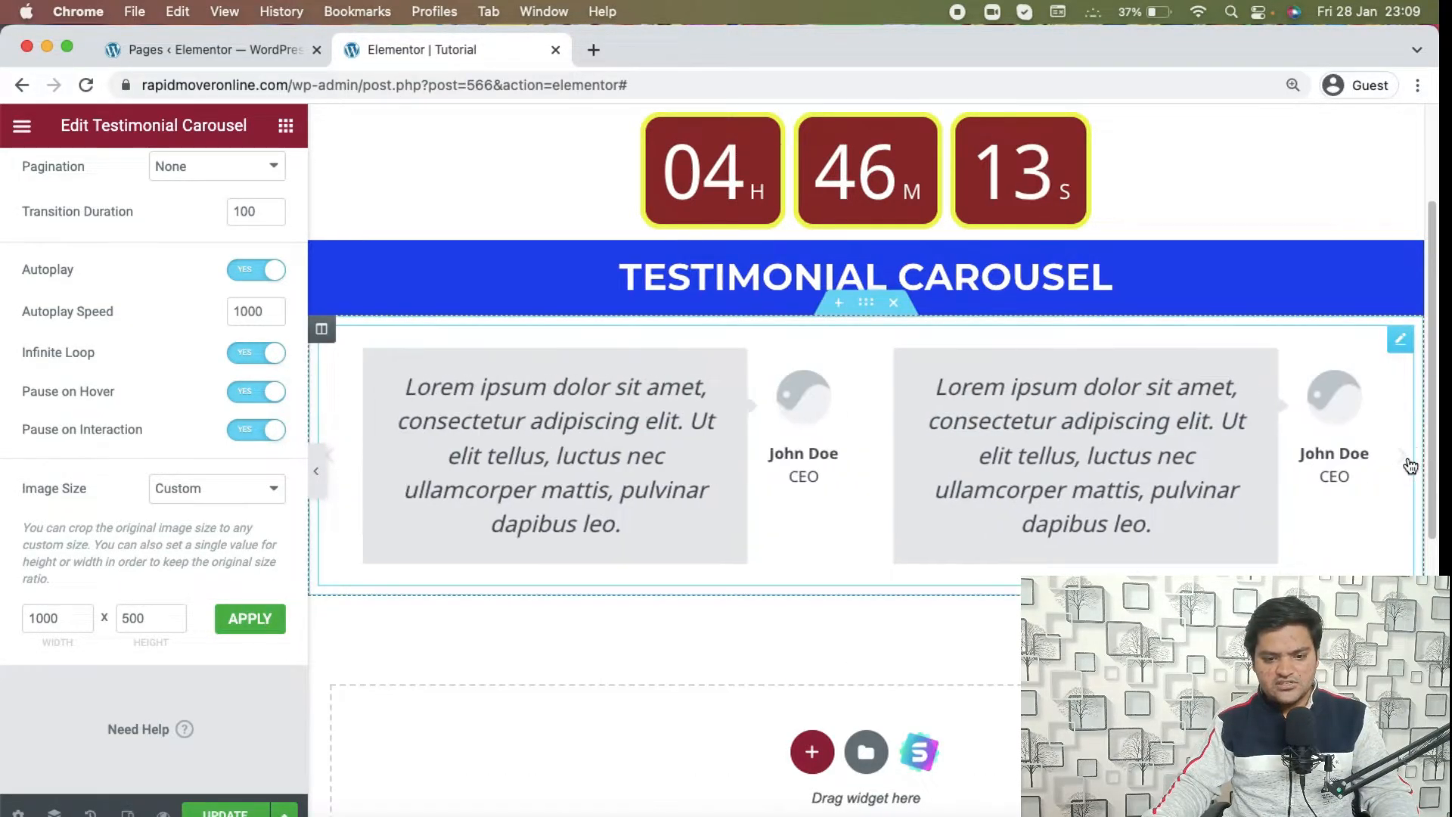
click(1409, 466)
scroll(47, 616, up, 3)
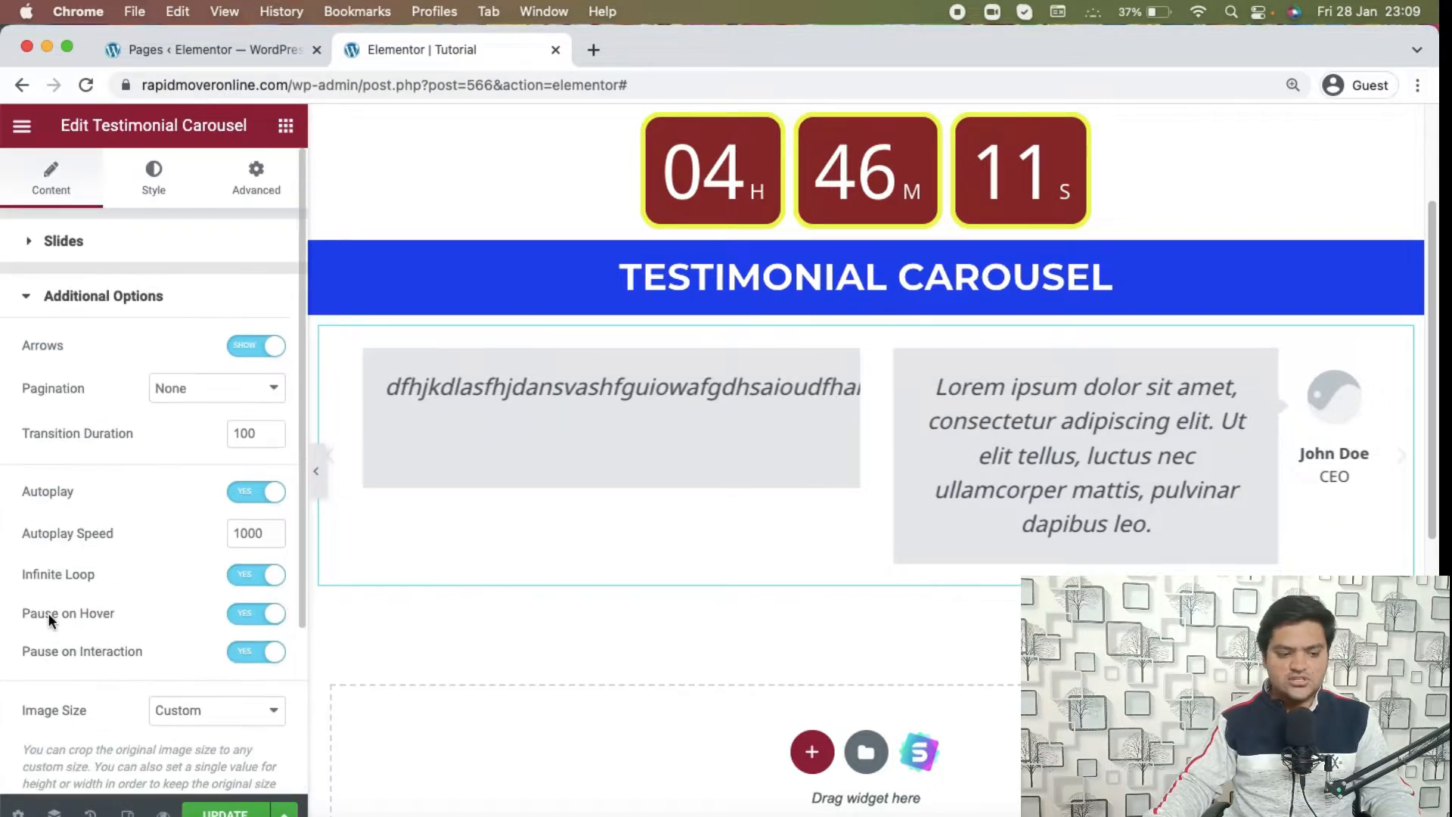
click(199, 714)
click(201, 685)
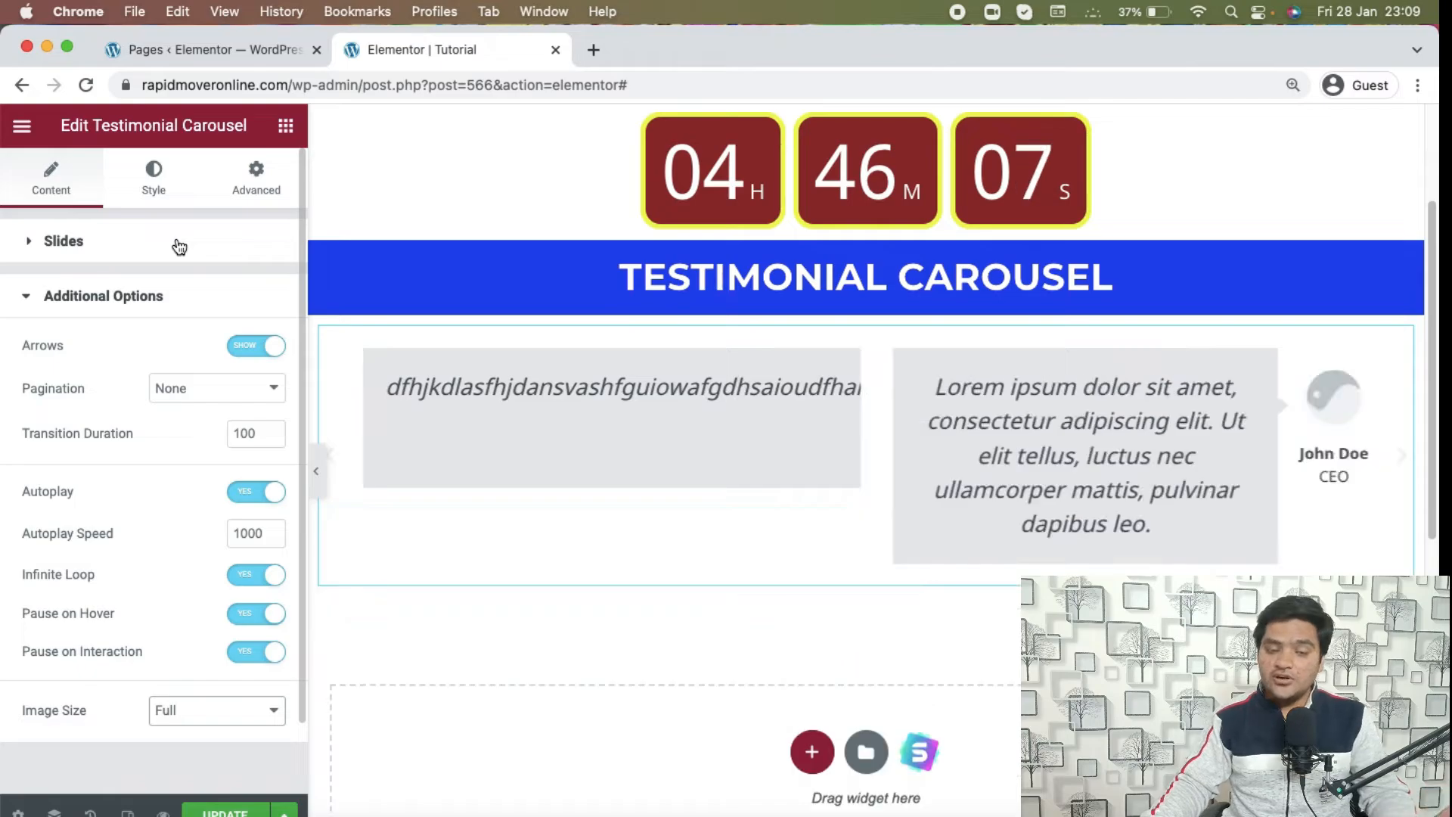
- Try a spacing of 17 between the slides in their style settings and return it to 10
click(148, 189)
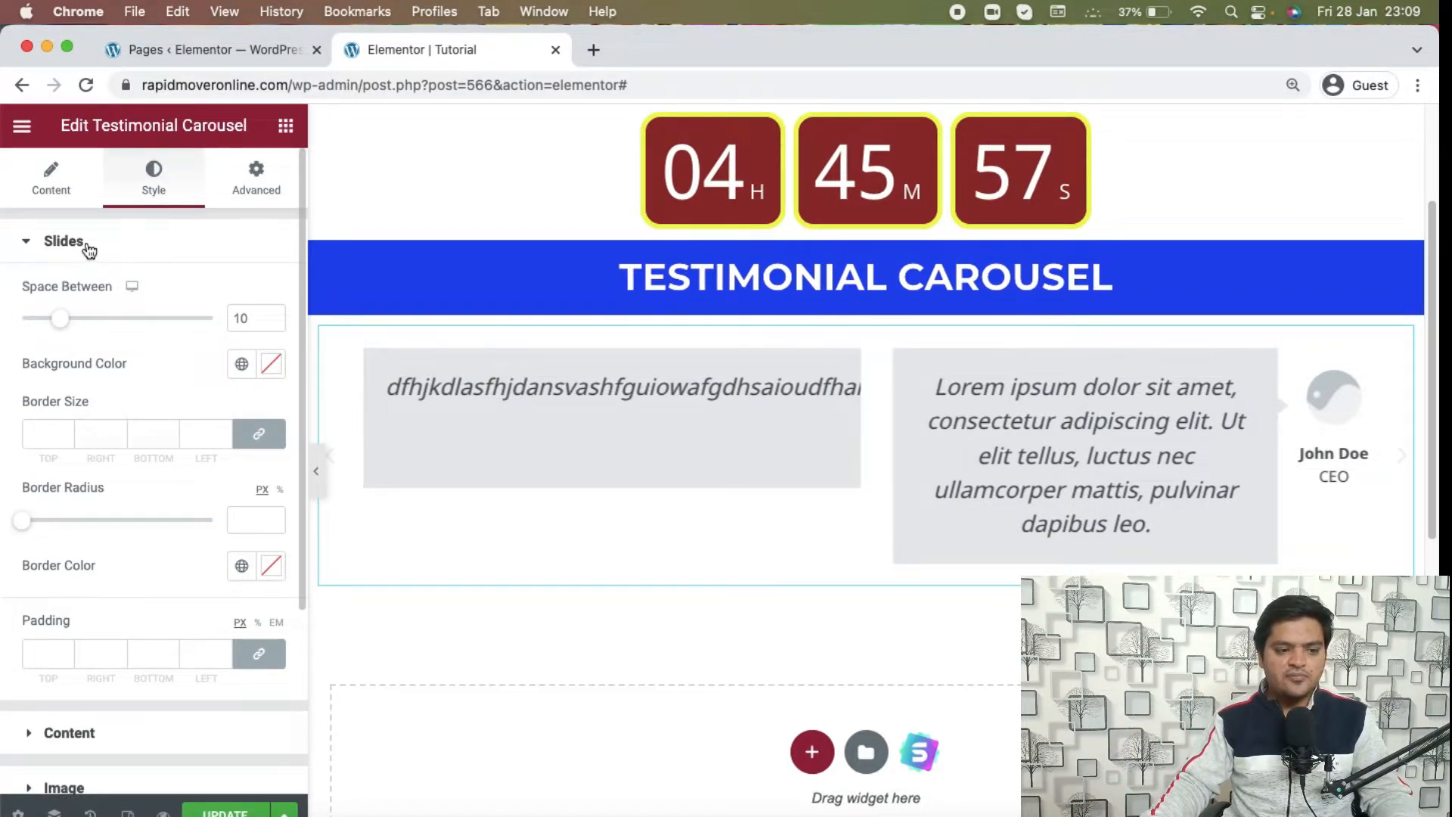
mouse_move(64, 323)
mouse_down()
mouse_move(224, 318)
mouse_move(29, 322)
mouse_move(92, 325)
mouse_up()
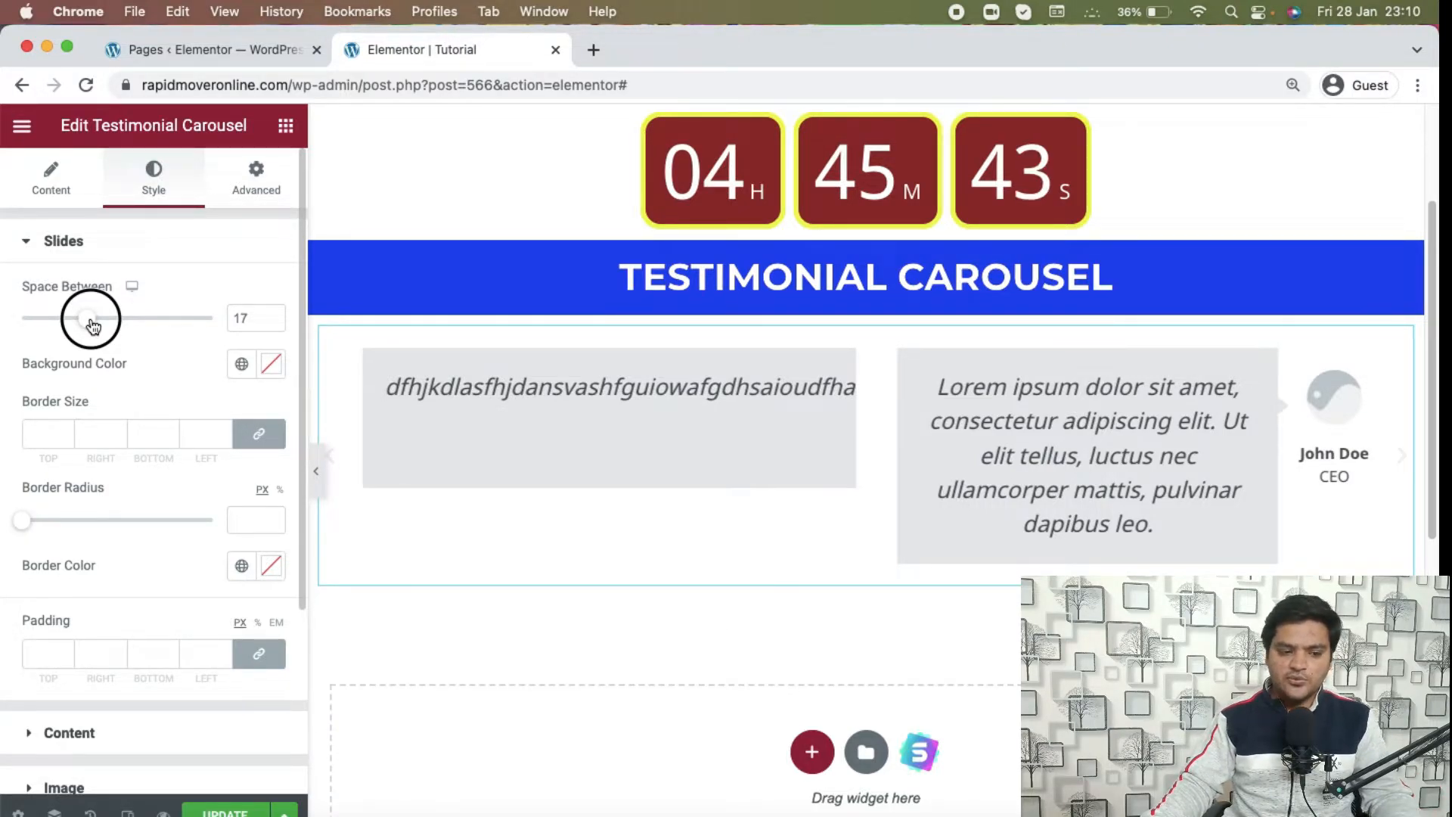
drag(91, 325, 65, 325)
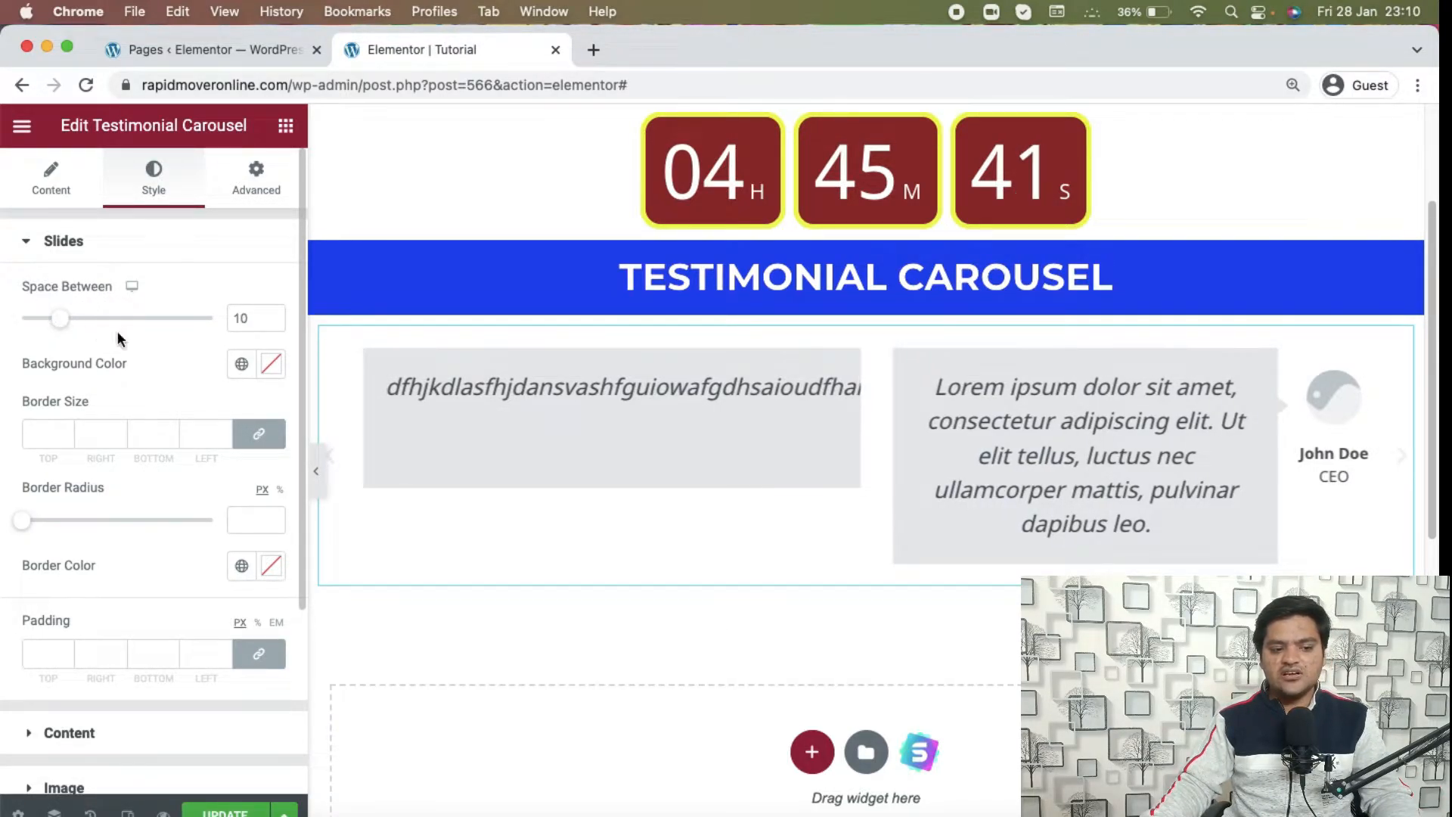
- Set the slides' background color to blue #331FB2 after trying dark red
click(270, 376)
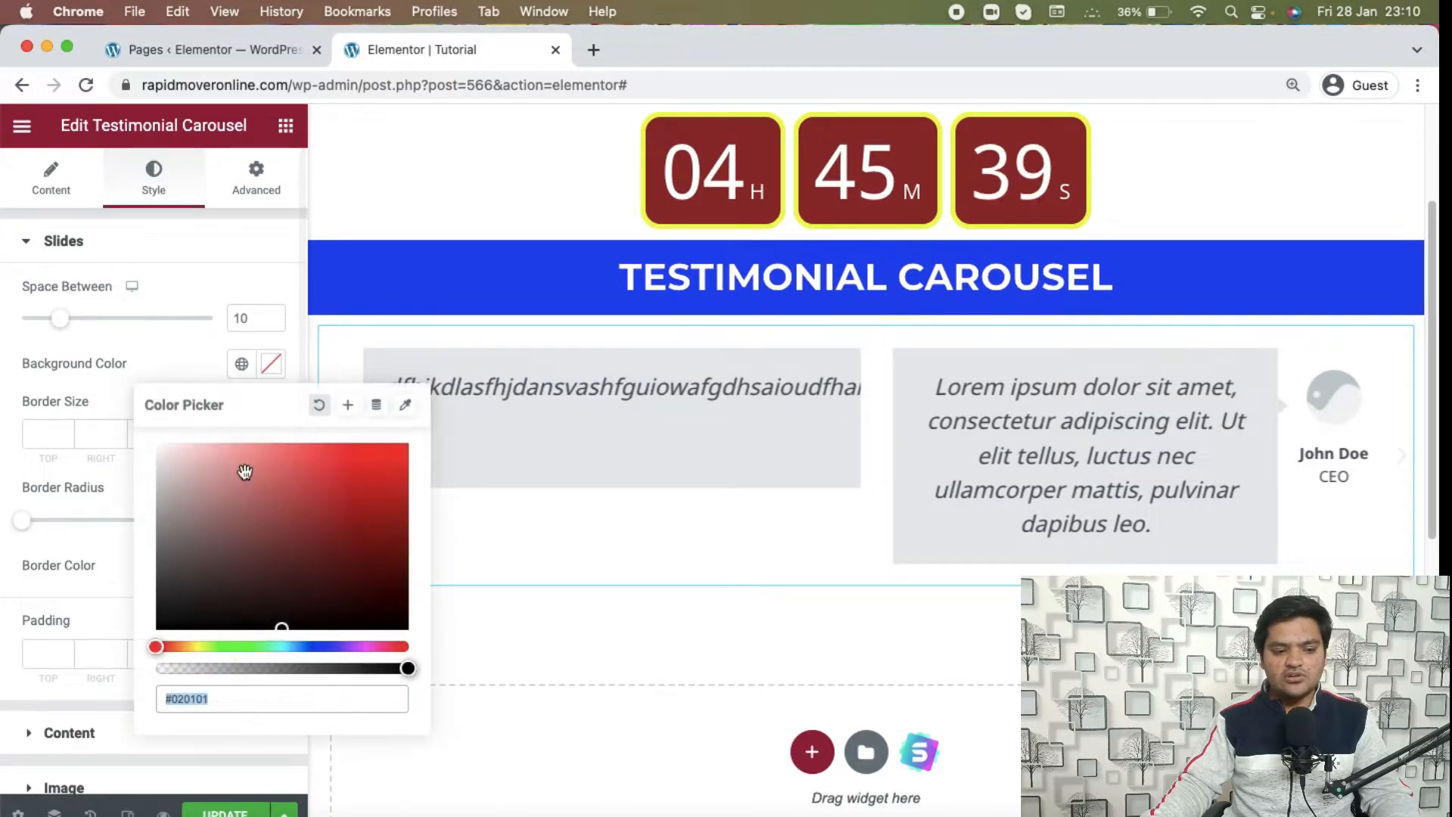
drag(243, 474, 384, 575)
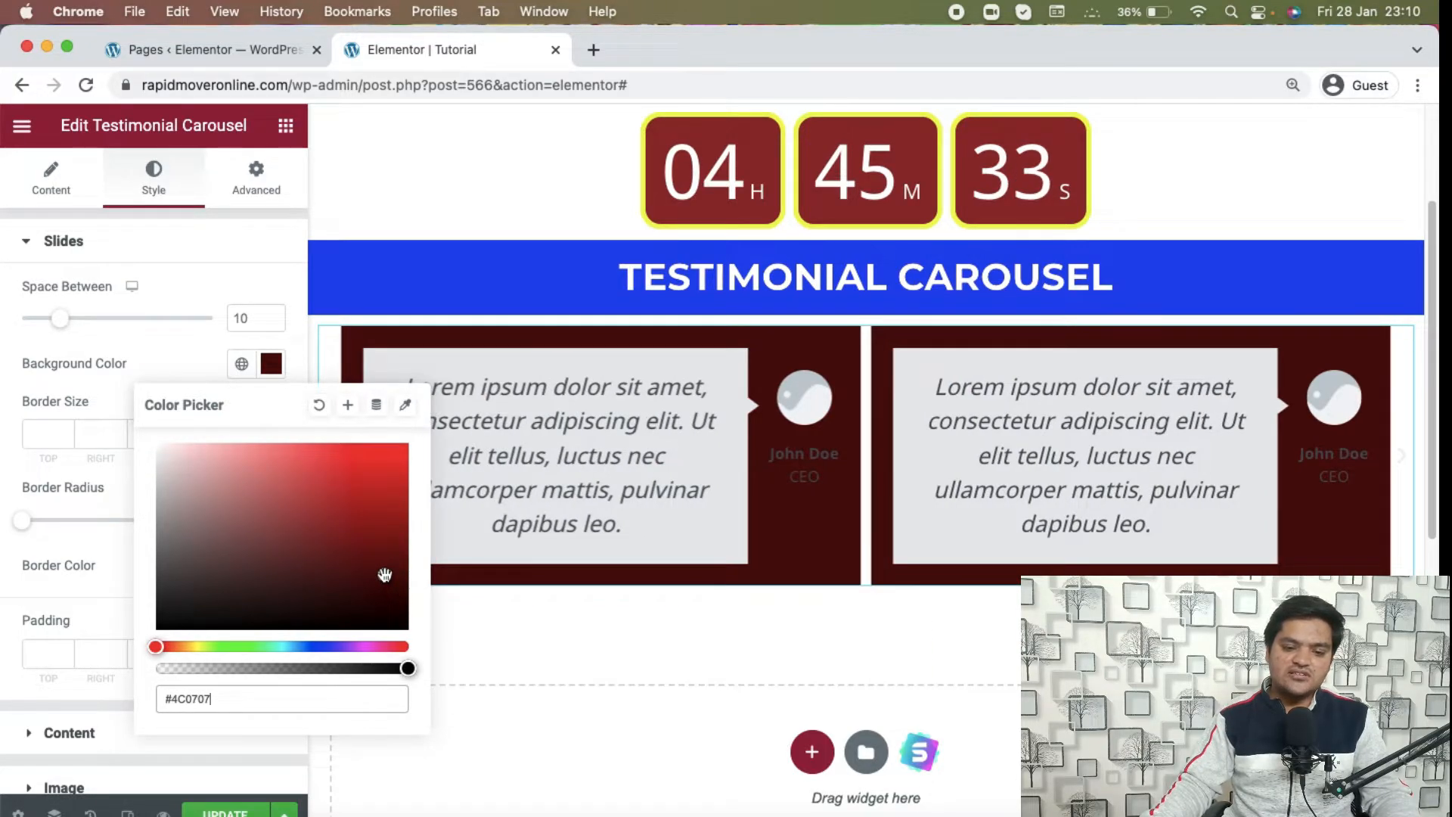
click(330, 646)
drag(317, 567, 363, 500)
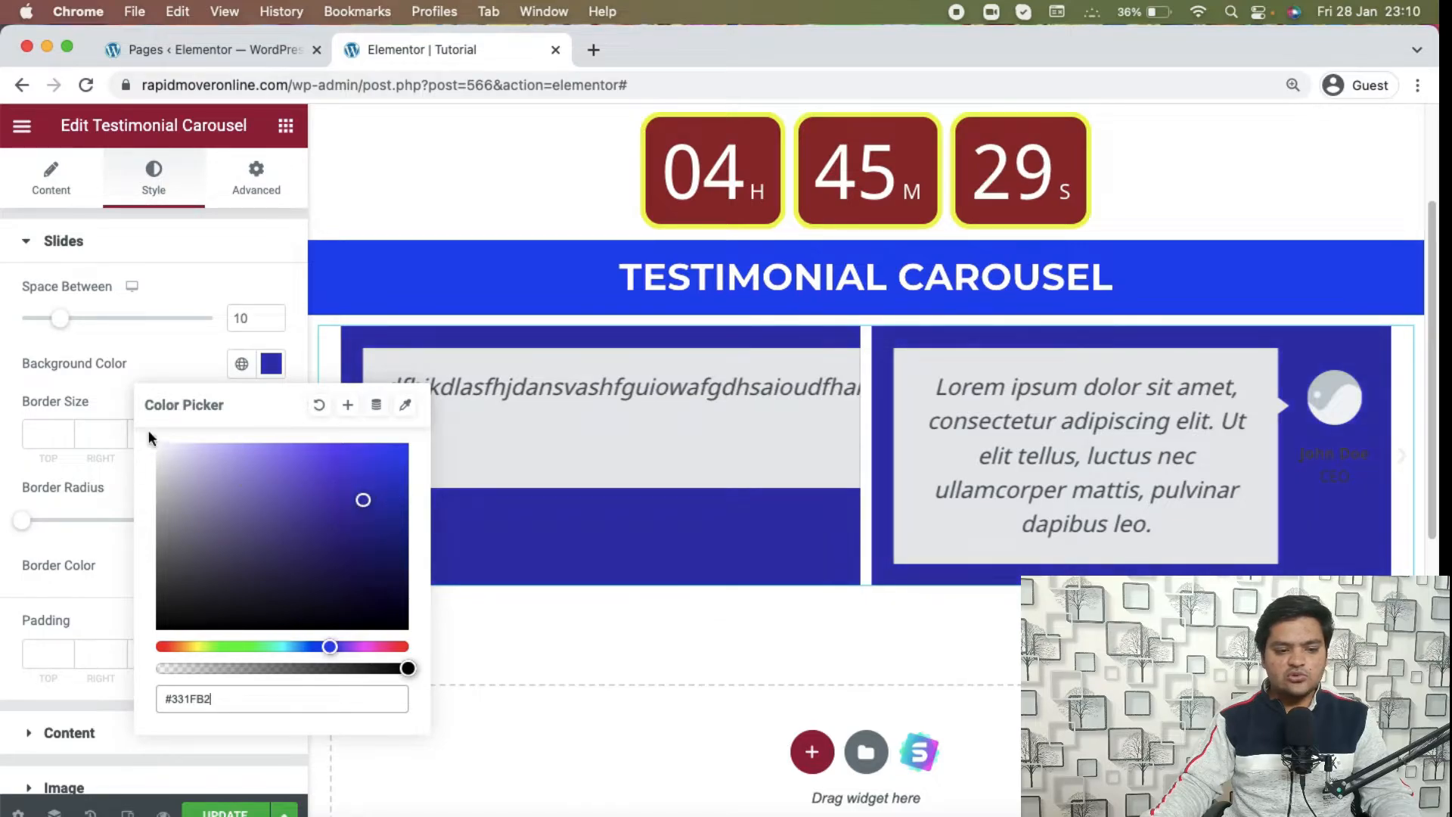
- Try a border size of up to 15 on all sides of the slides and return it to 0
click(140, 365)
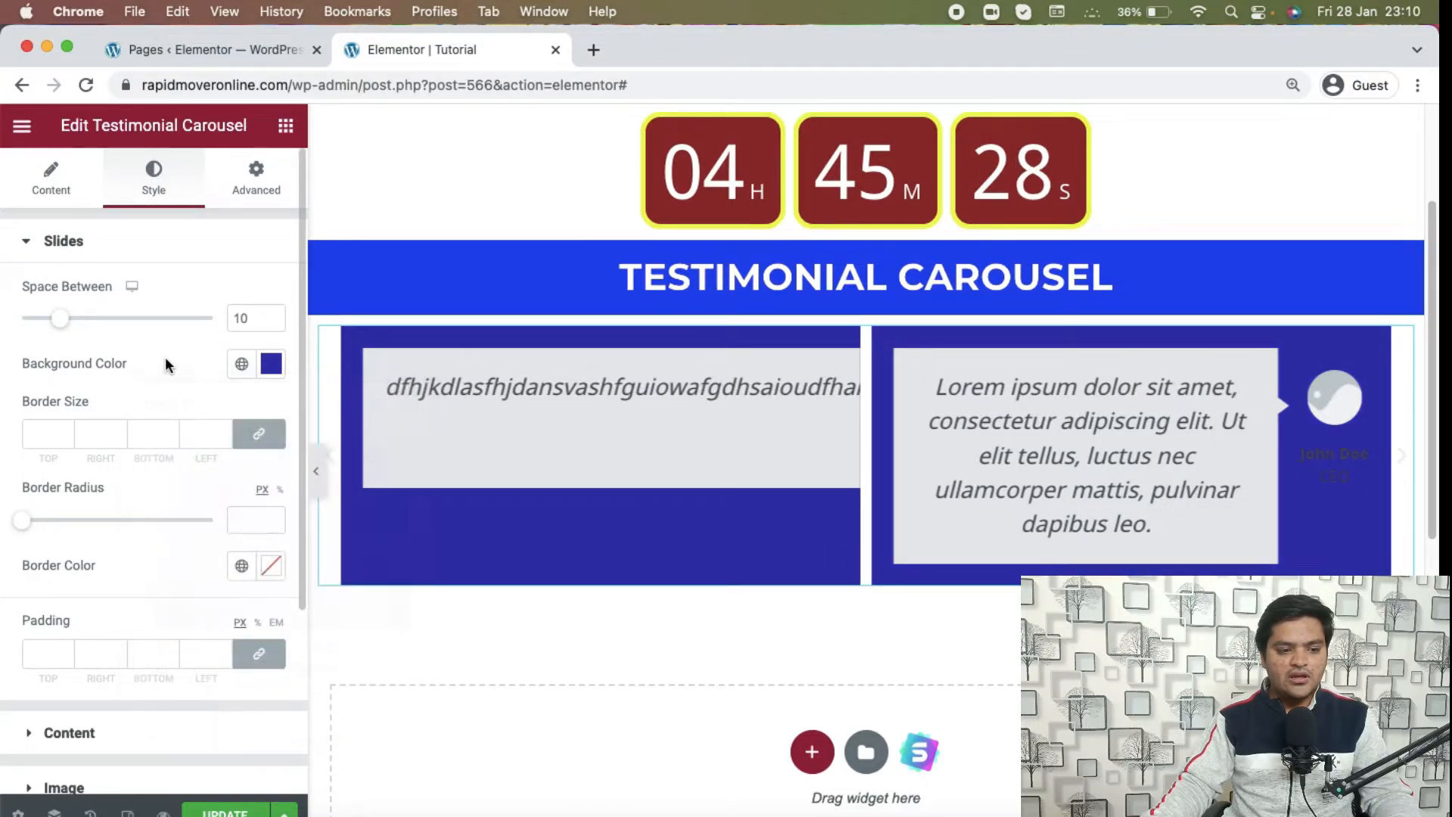
click(64, 432)
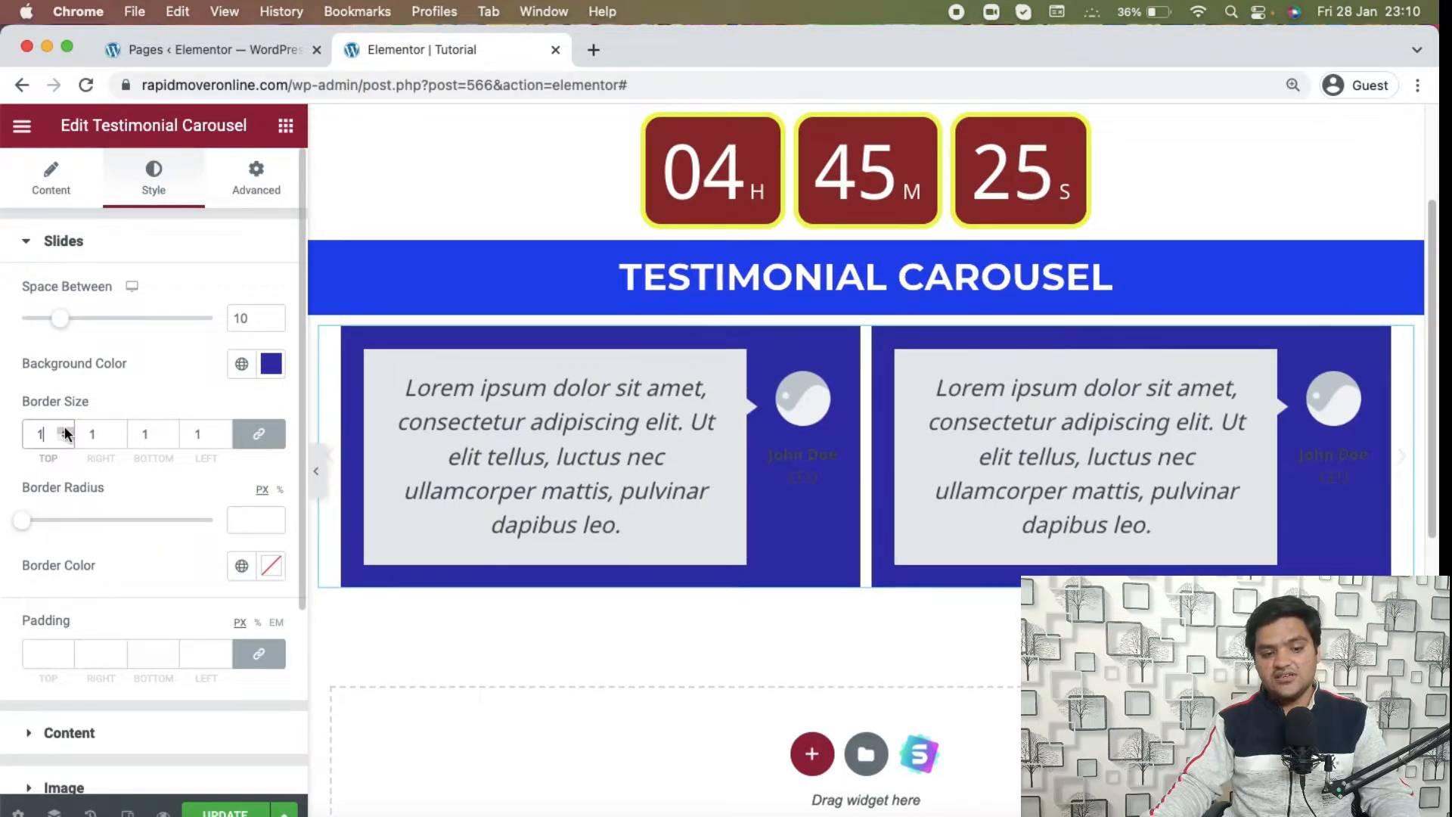
click(64, 431)
click(64, 432)
click(65, 432)
click(64, 432)
click(64, 431)
click(64, 432)
click(64, 432)
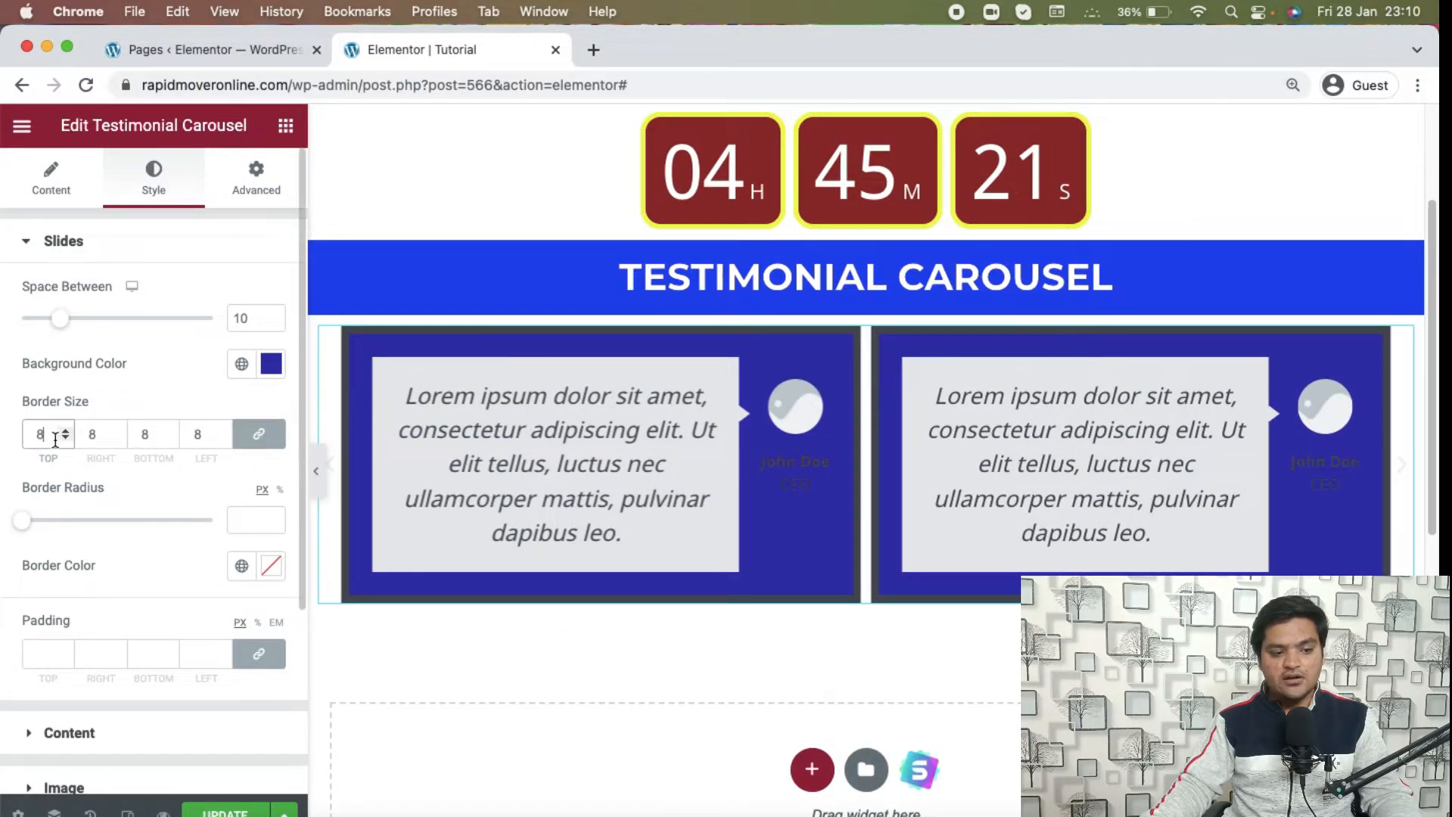
click(65, 433)
click(65, 433)
click(65, 433)
click(65, 433)
click(65, 433)
click(65, 433)
click(65, 433)
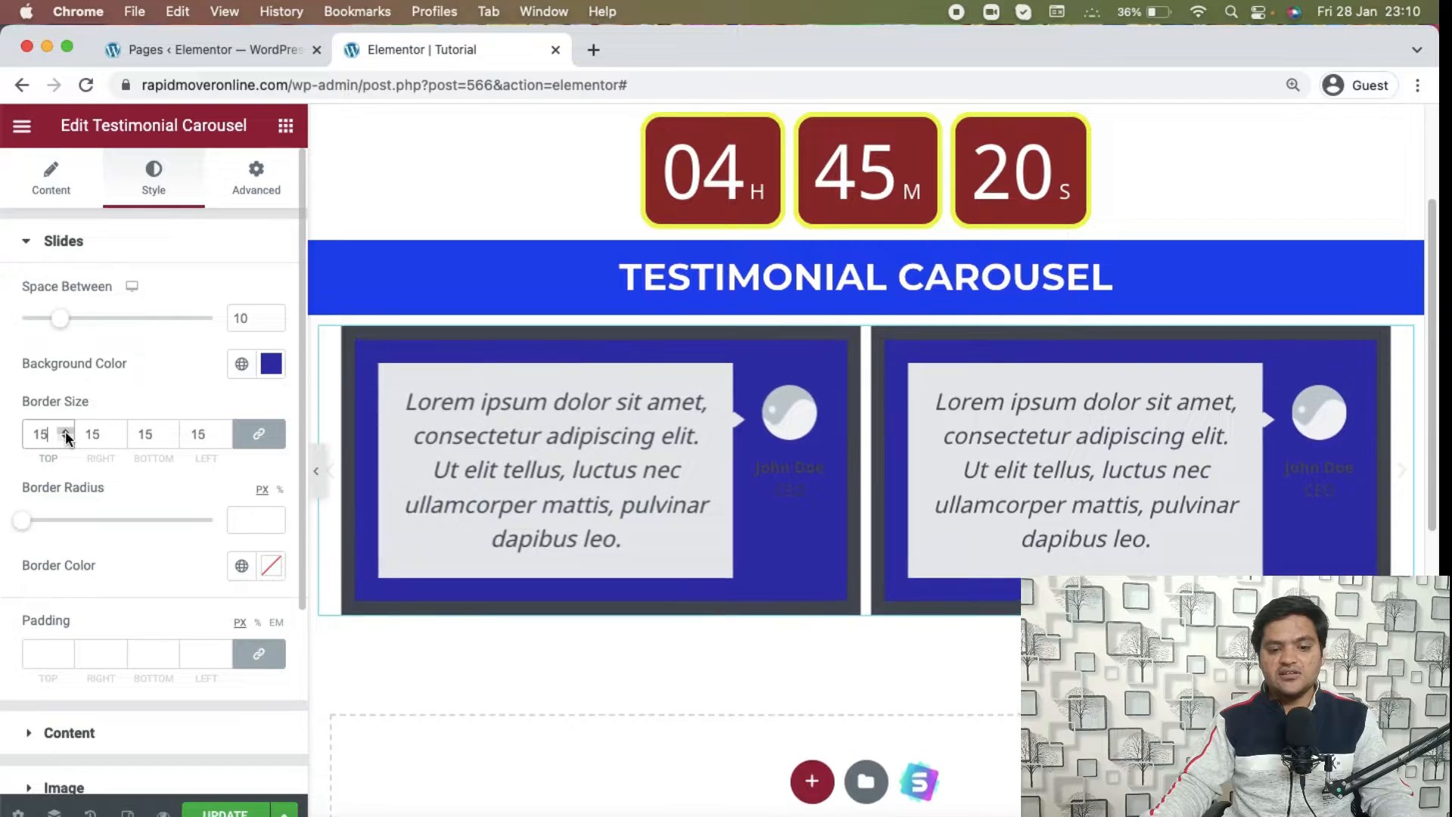
click(65, 438)
click(65, 438)
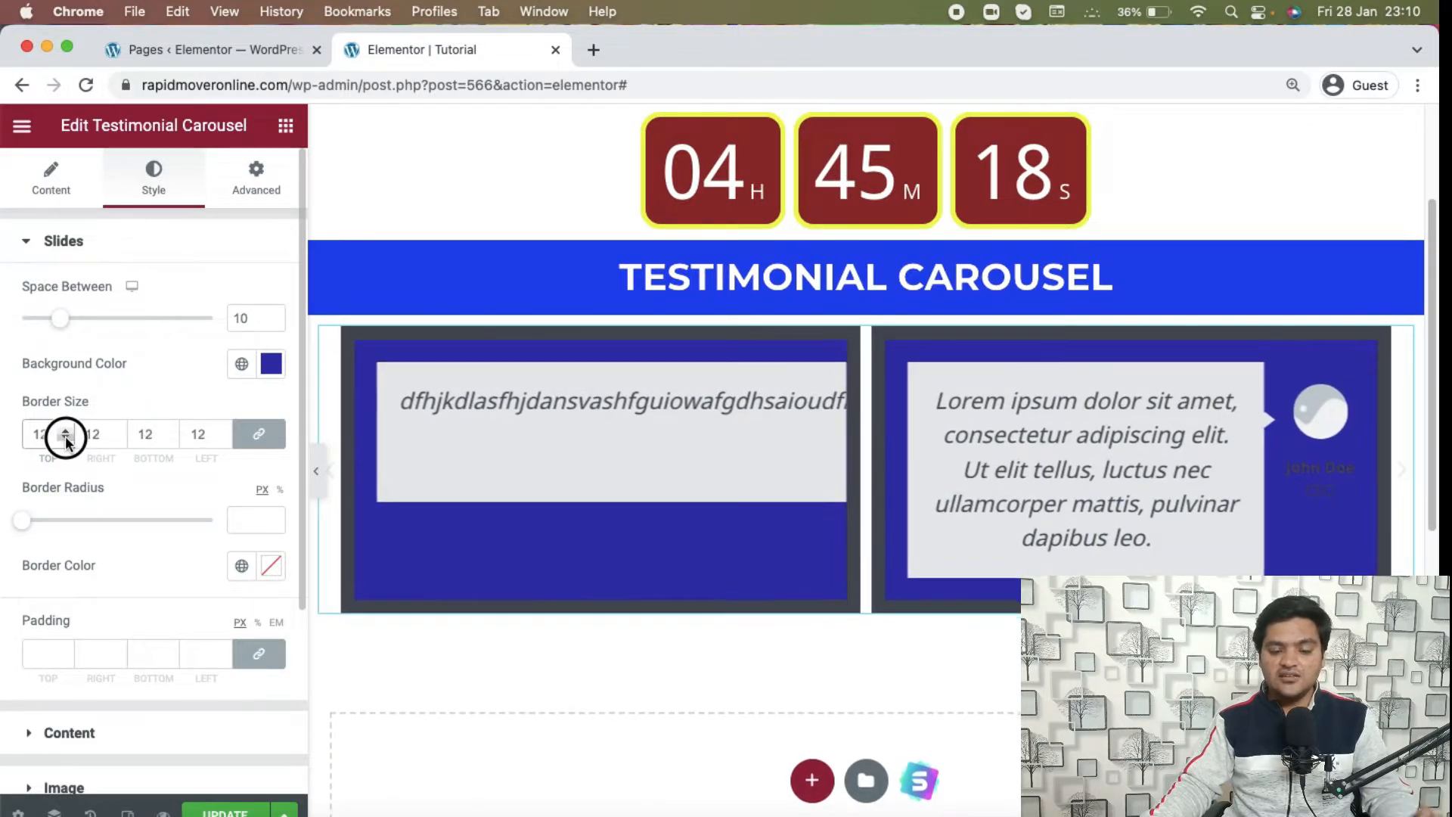
click(65, 438)
click(65, 438)
click(65, 438)
click(65, 438)
click(65, 437)
click(65, 438)
click(65, 438)
click(65, 438)
click(65, 438)
click(65, 438)
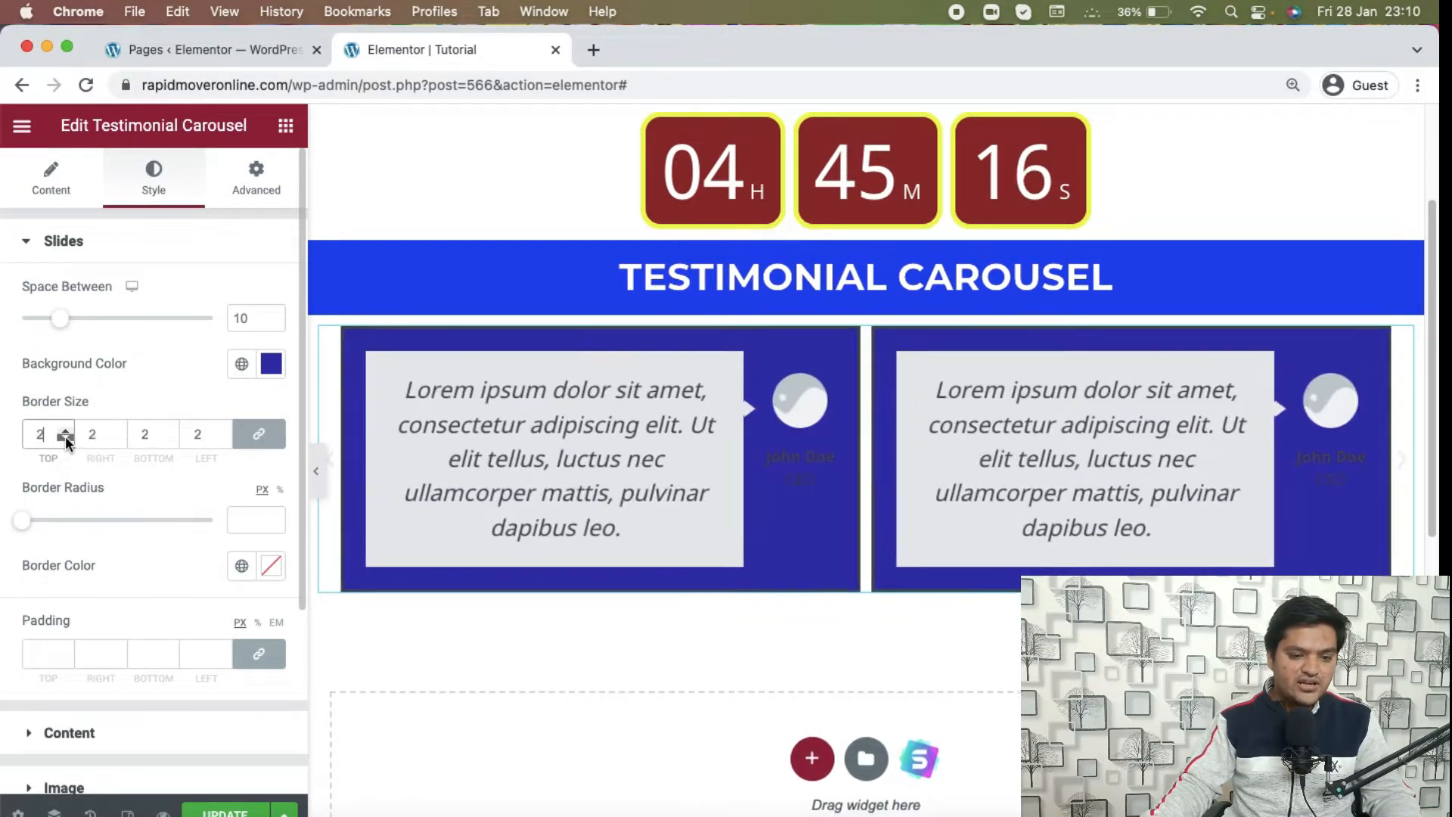
click(65, 438)
click(65, 438)
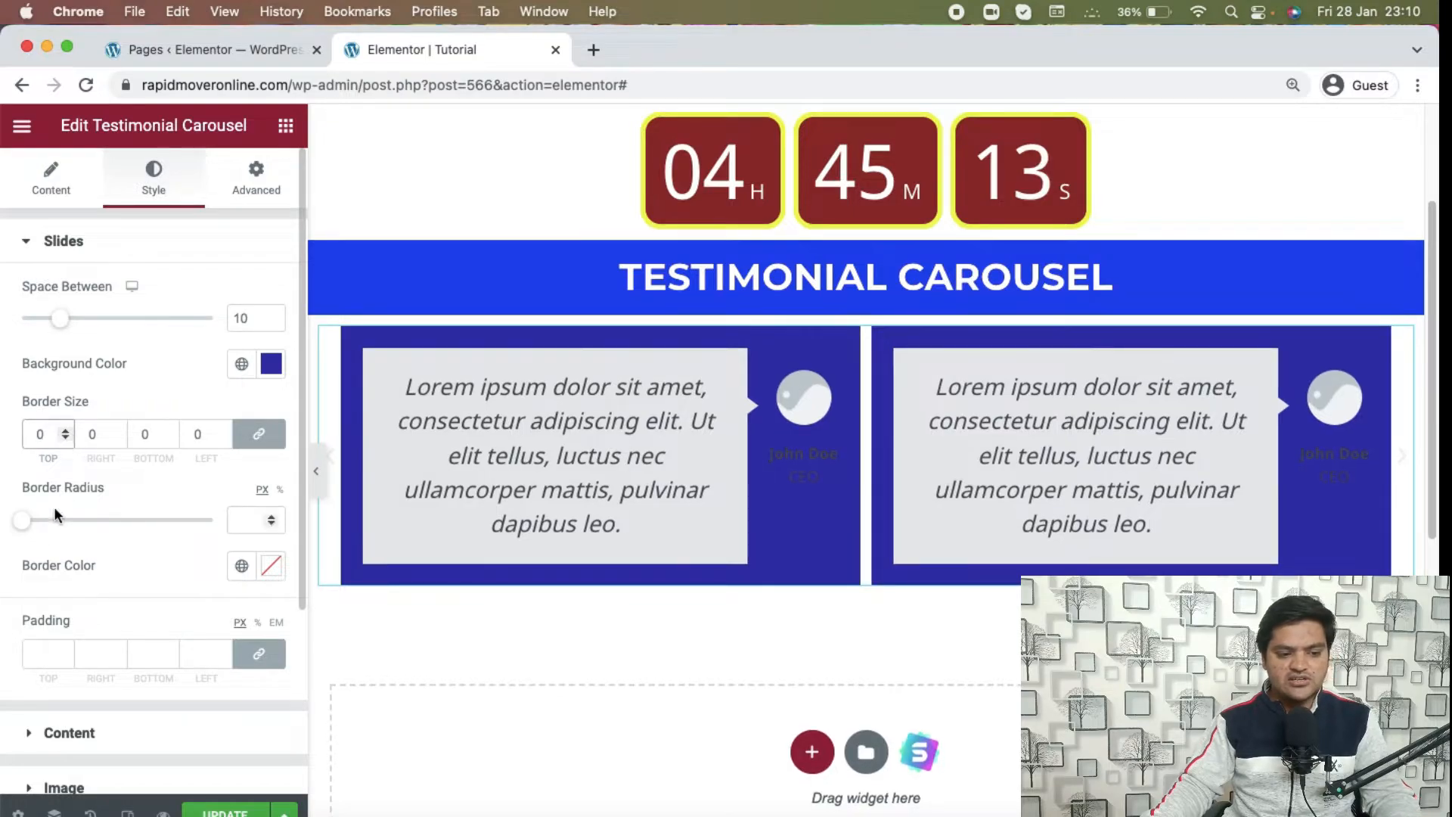
- Try a border size of 7 with a border radius of 42 on the slides
click(64, 431)
click(64, 431)
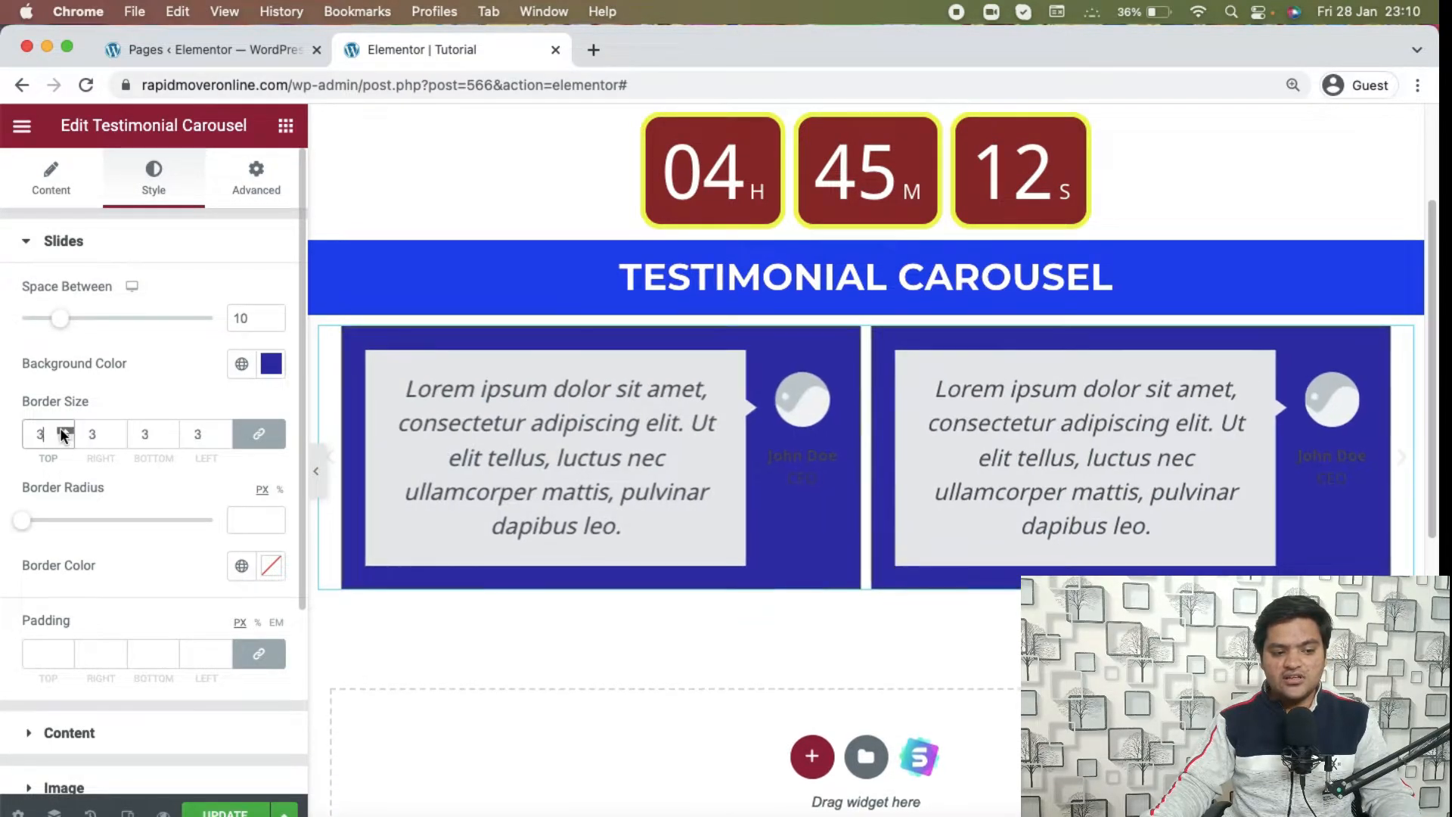
click(64, 432)
click(64, 431)
click(64, 431)
click(65, 431)
click(65, 431)
drag(21, 520, 101, 522)
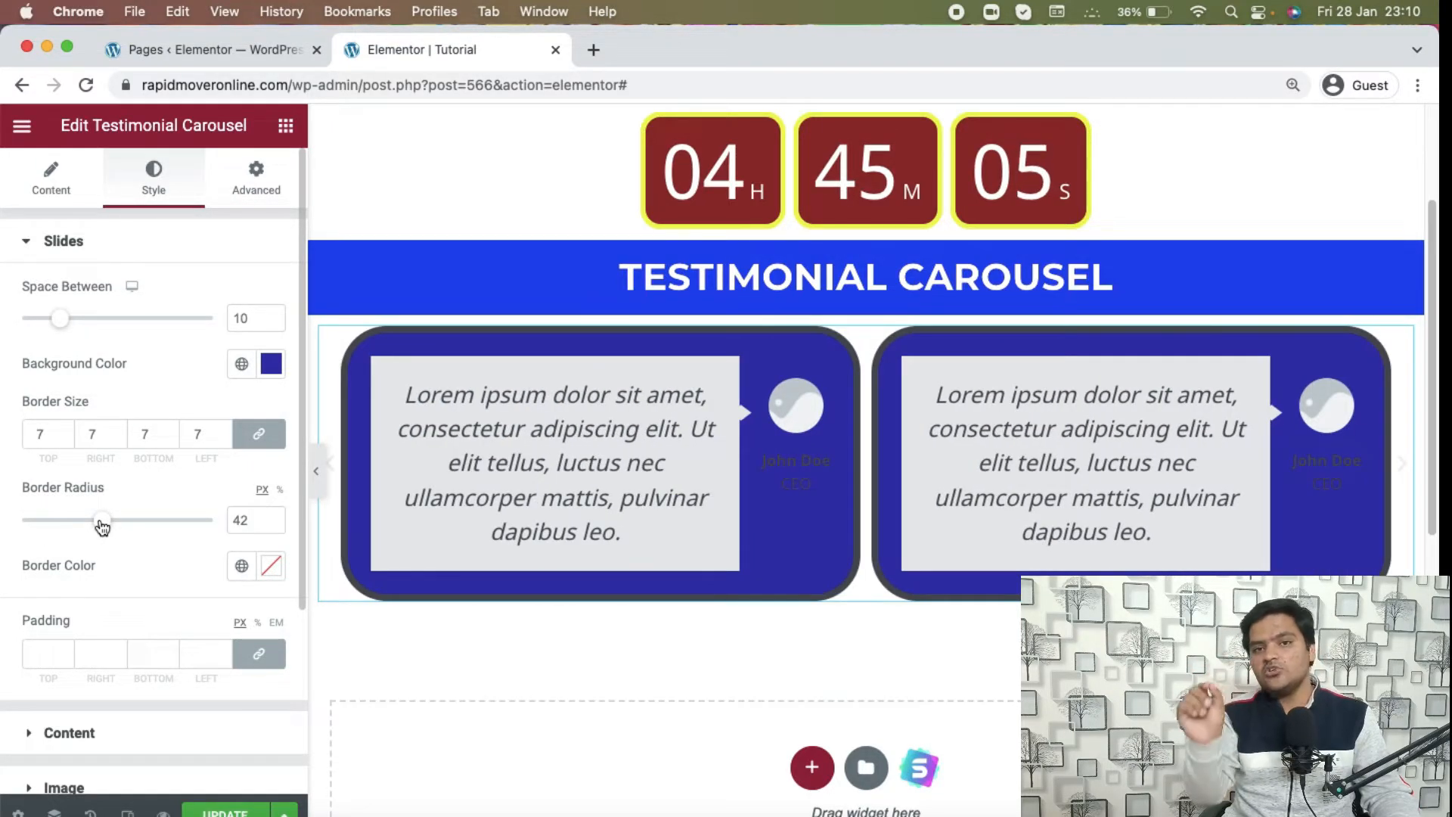
- Return the slides' border radius and border size to 0
drag(102, 528, 22, 522)
click(66, 439)
click(66, 439)
click(66, 439)
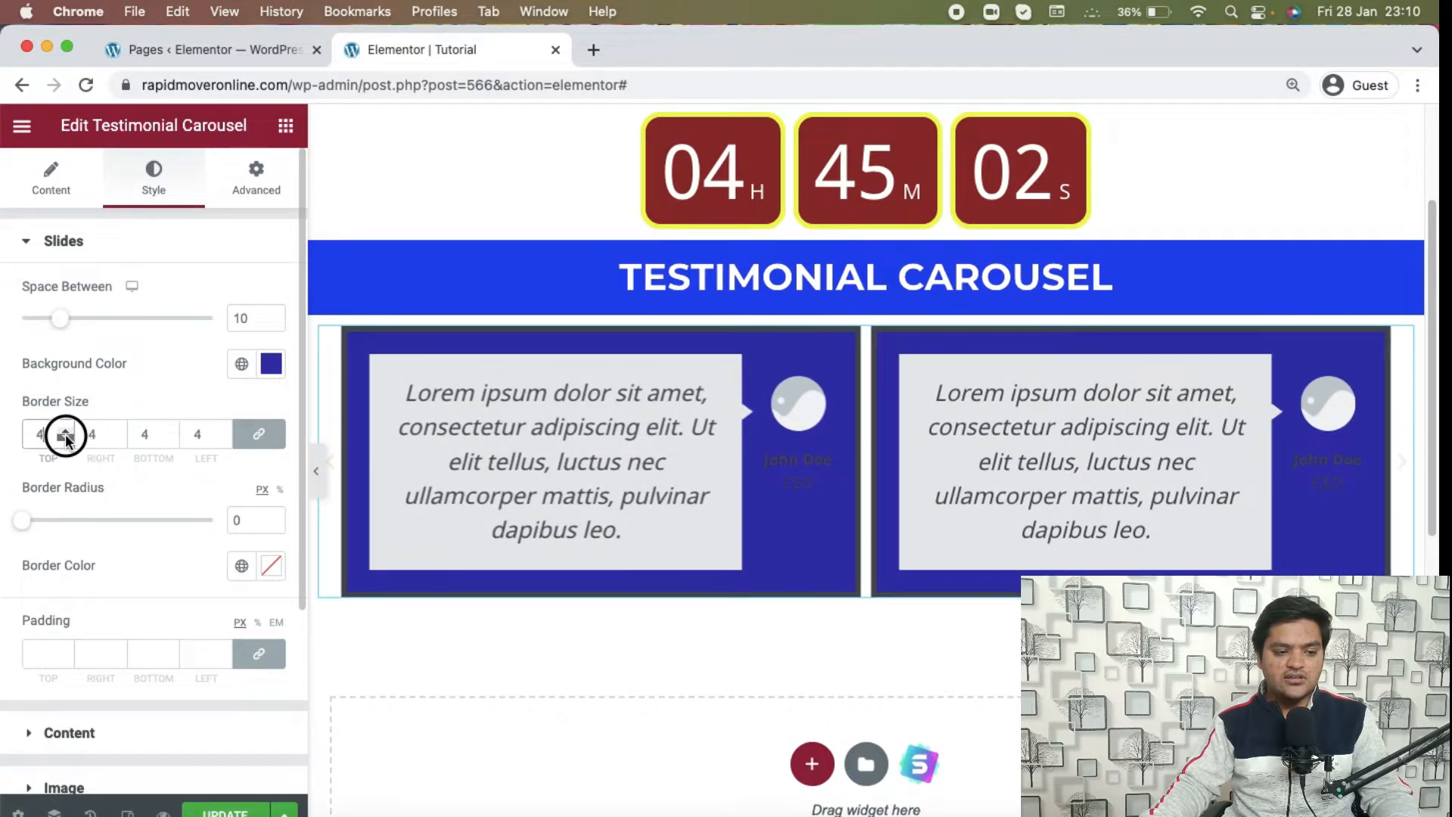
click(66, 439)
click(66, 439)
click(66, 439)
click(66, 438)
click(66, 439)
click(66, 439)
click(65, 429)
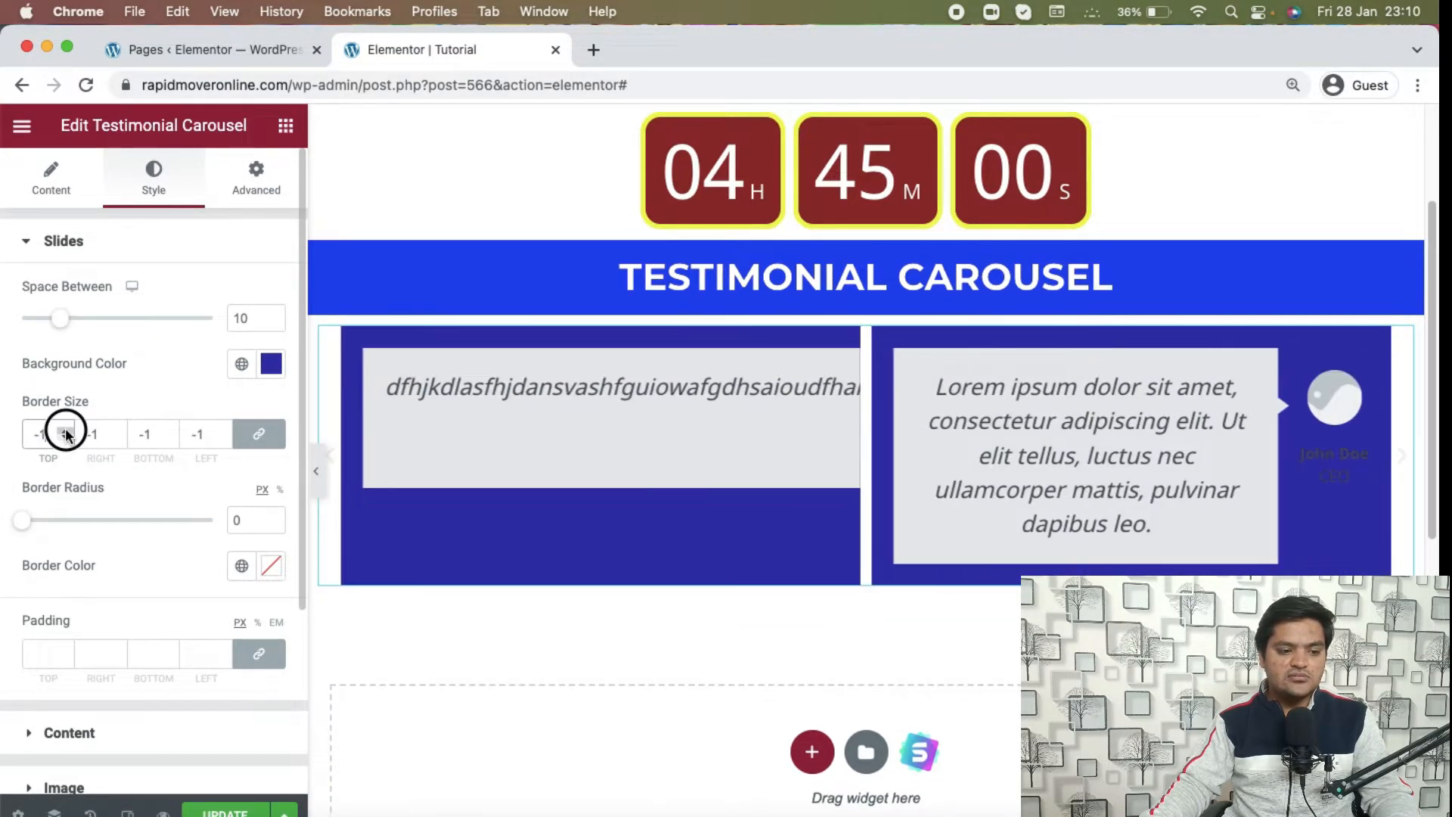
click(65, 430)
- Set the slides' padding to 25 px on all sides
scroll(291, 551, down, 1)
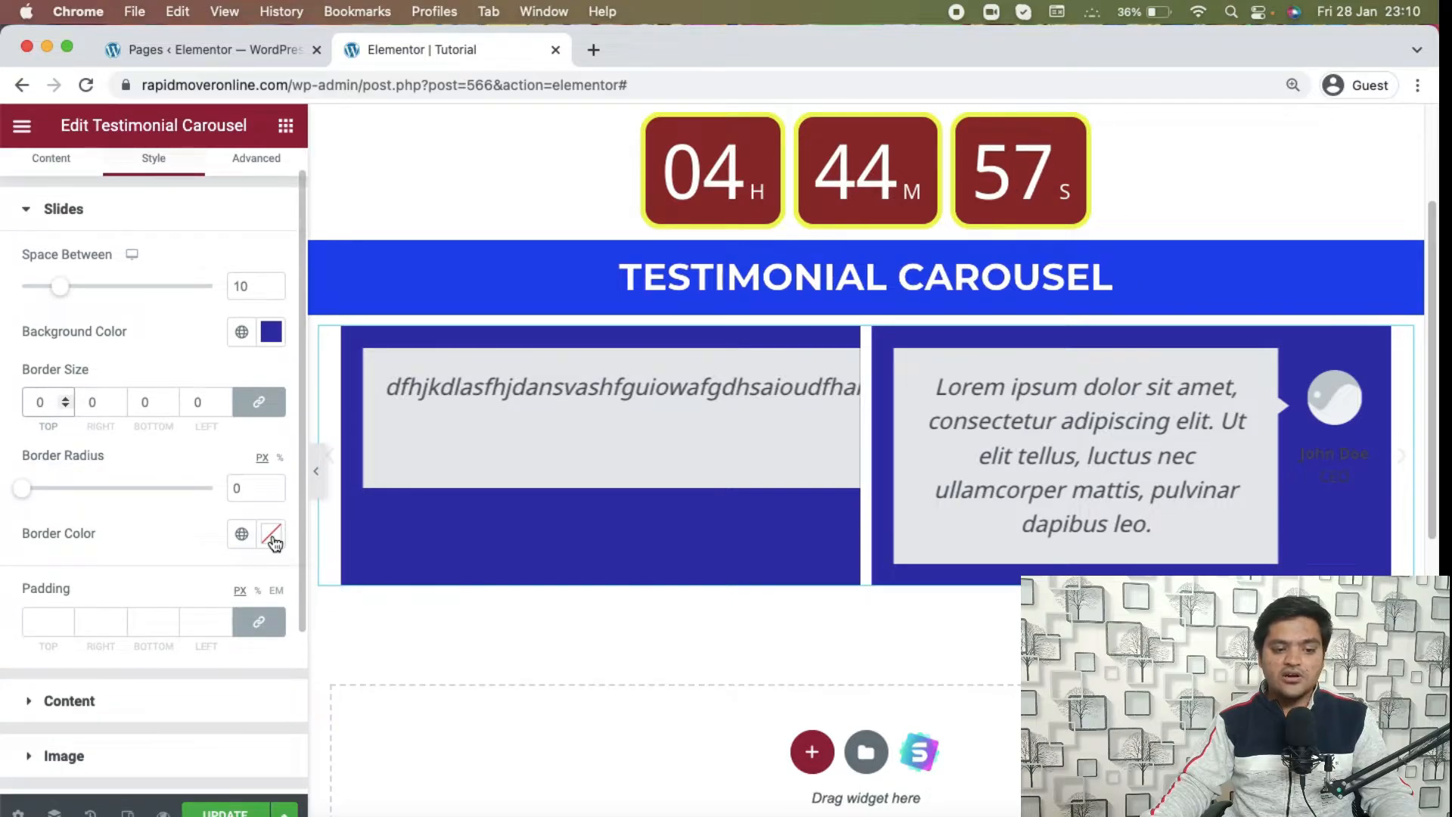
scroll(227, 538, down, 4)
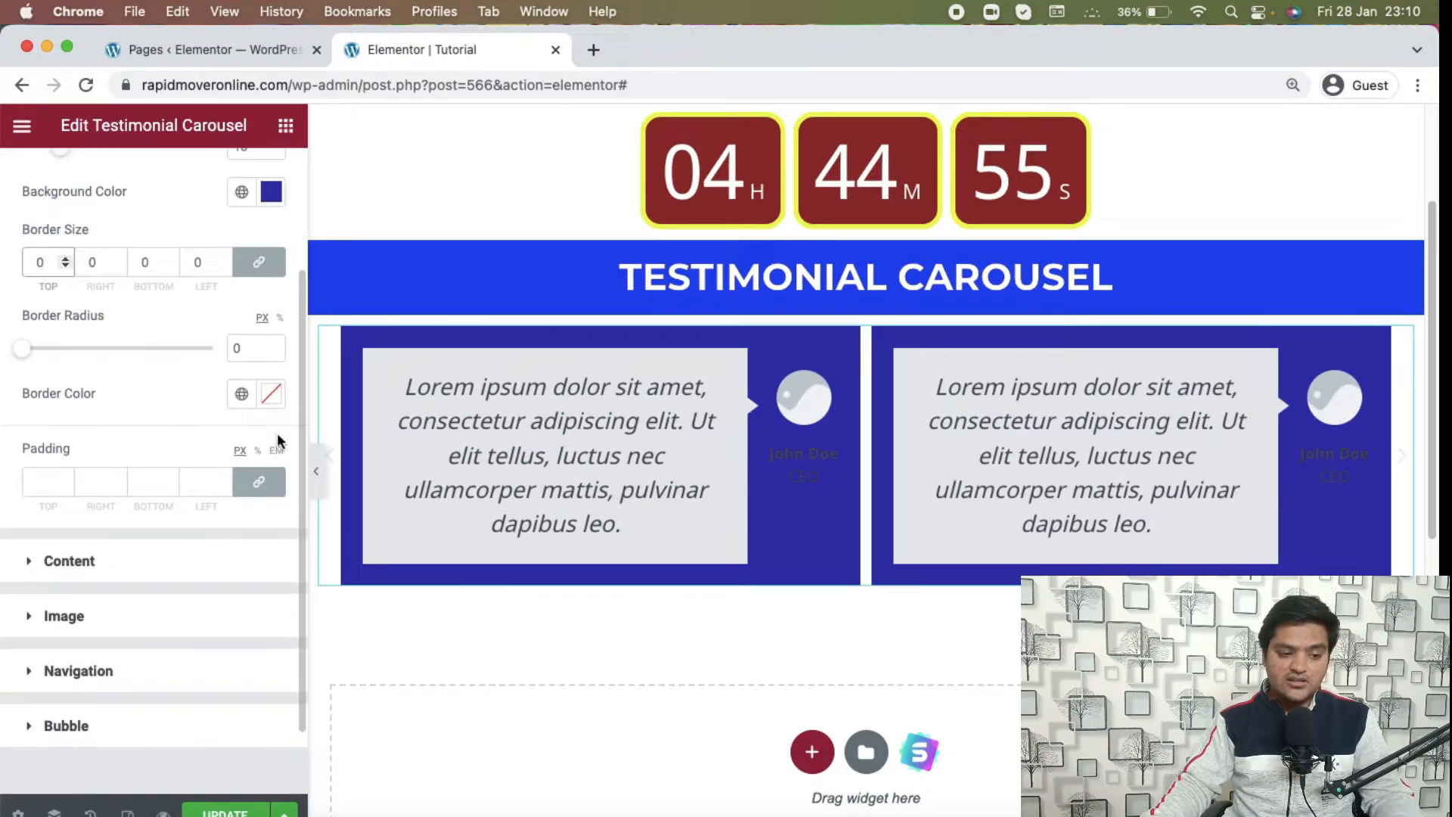
click(65, 477)
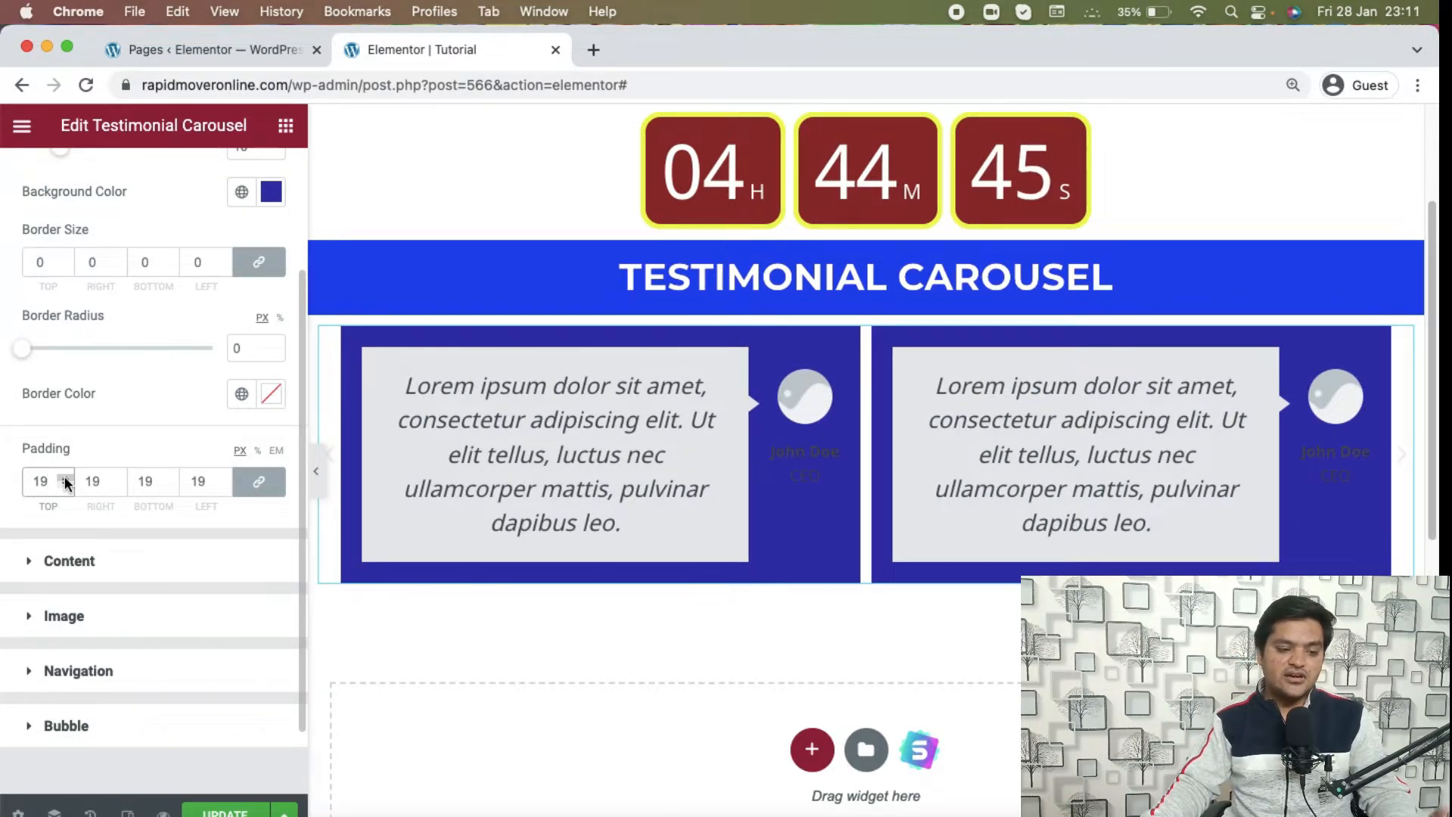
click(65, 476)
click(65, 476)
click(65, 477)
click(65, 476)
click(65, 477)
click(65, 477)
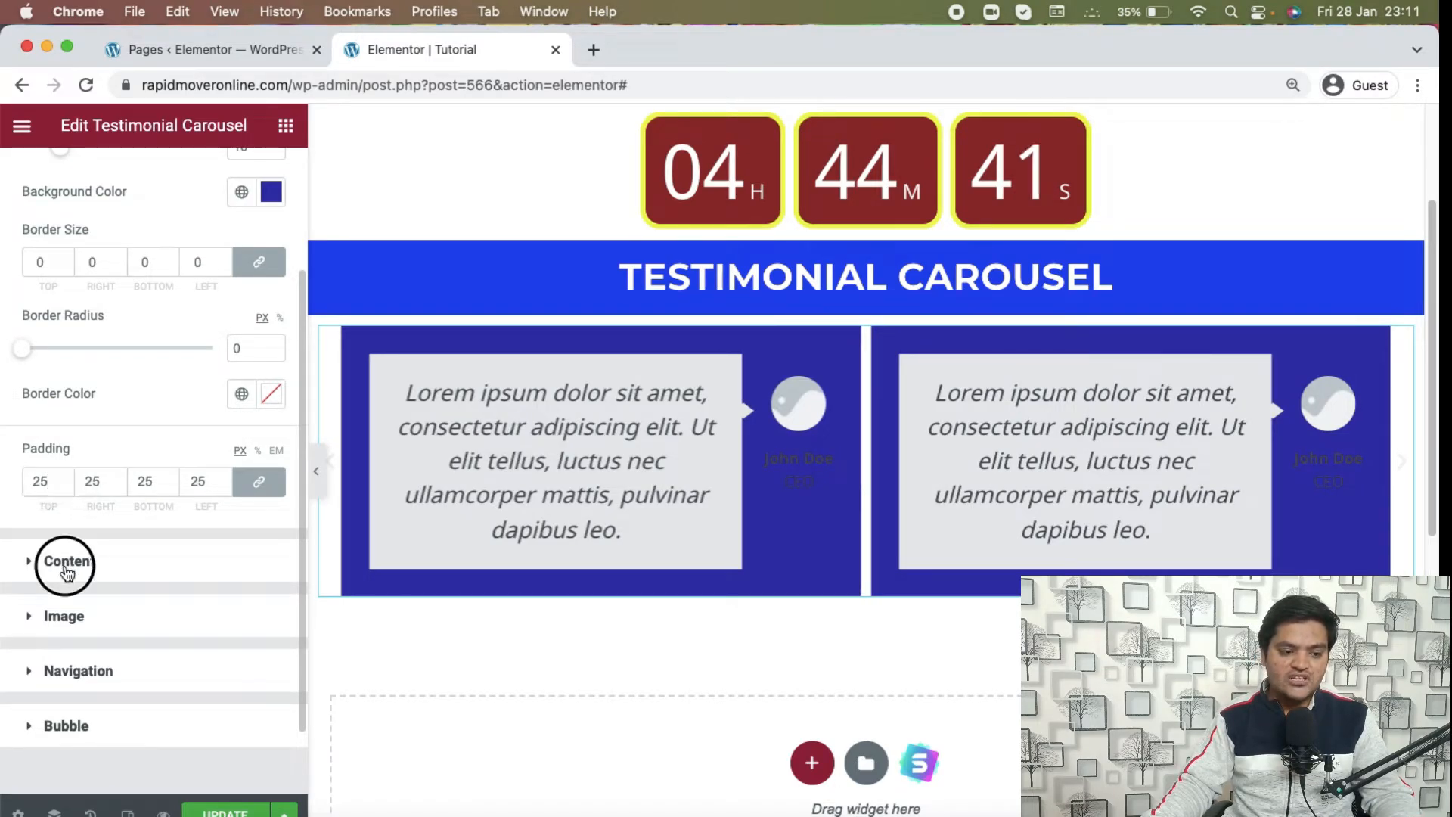
- Set the gap in the carousel's content style to 47 after trying 77
click(102, 546)
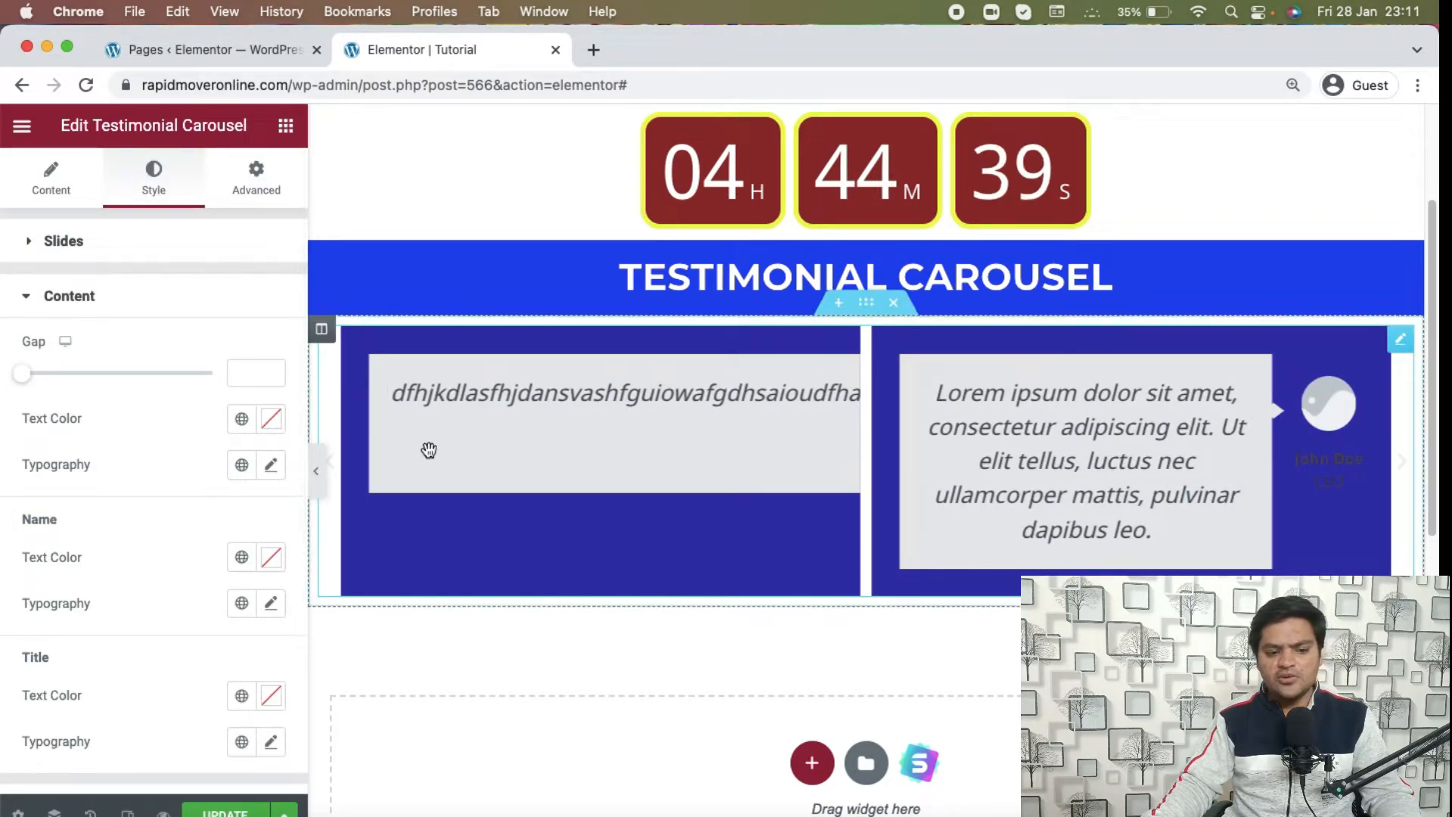
drag(20, 377, 168, 380)
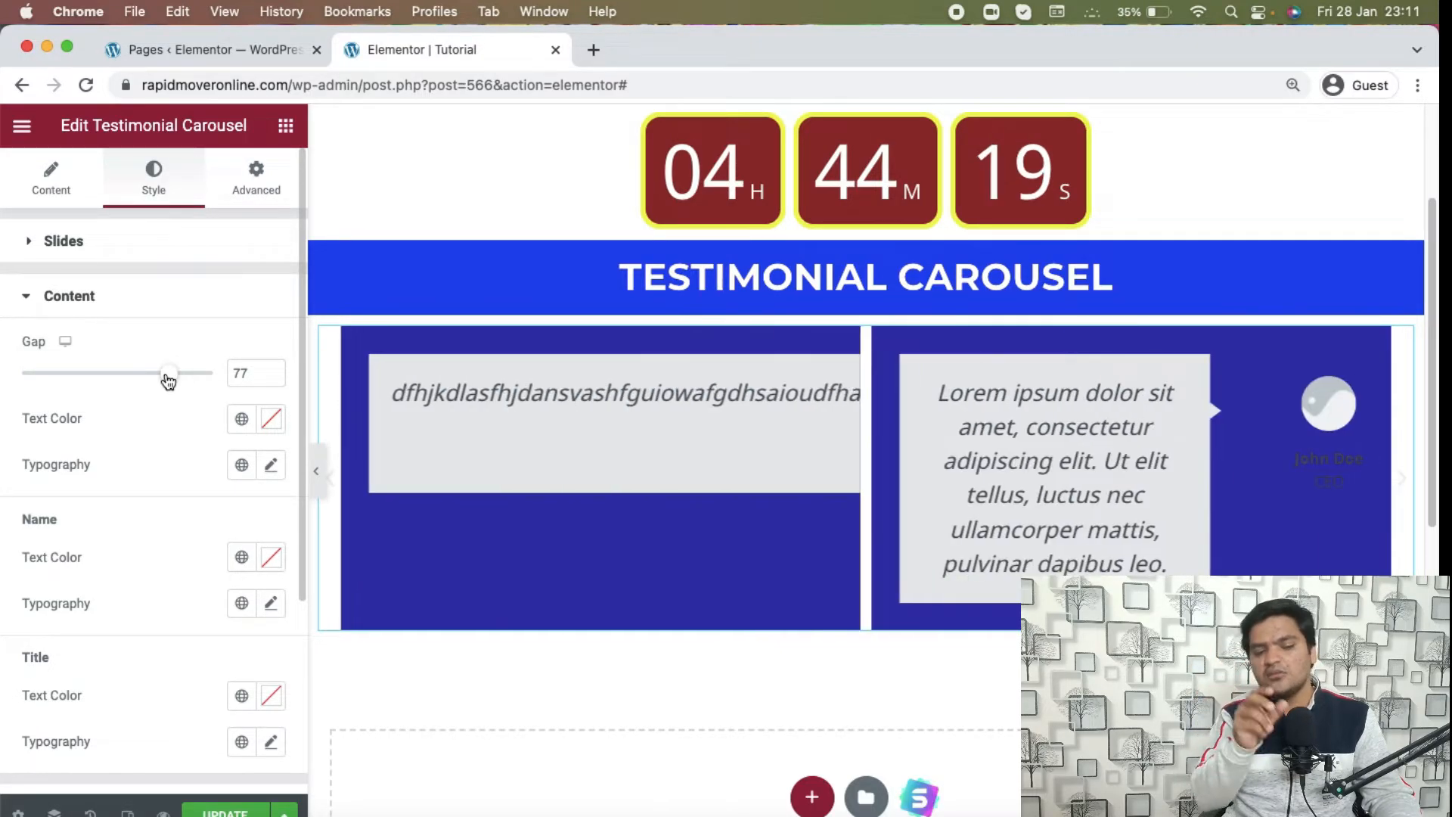
drag(168, 381, 112, 373)
- Set the testimonial content's text color to black #000000
click(273, 421)
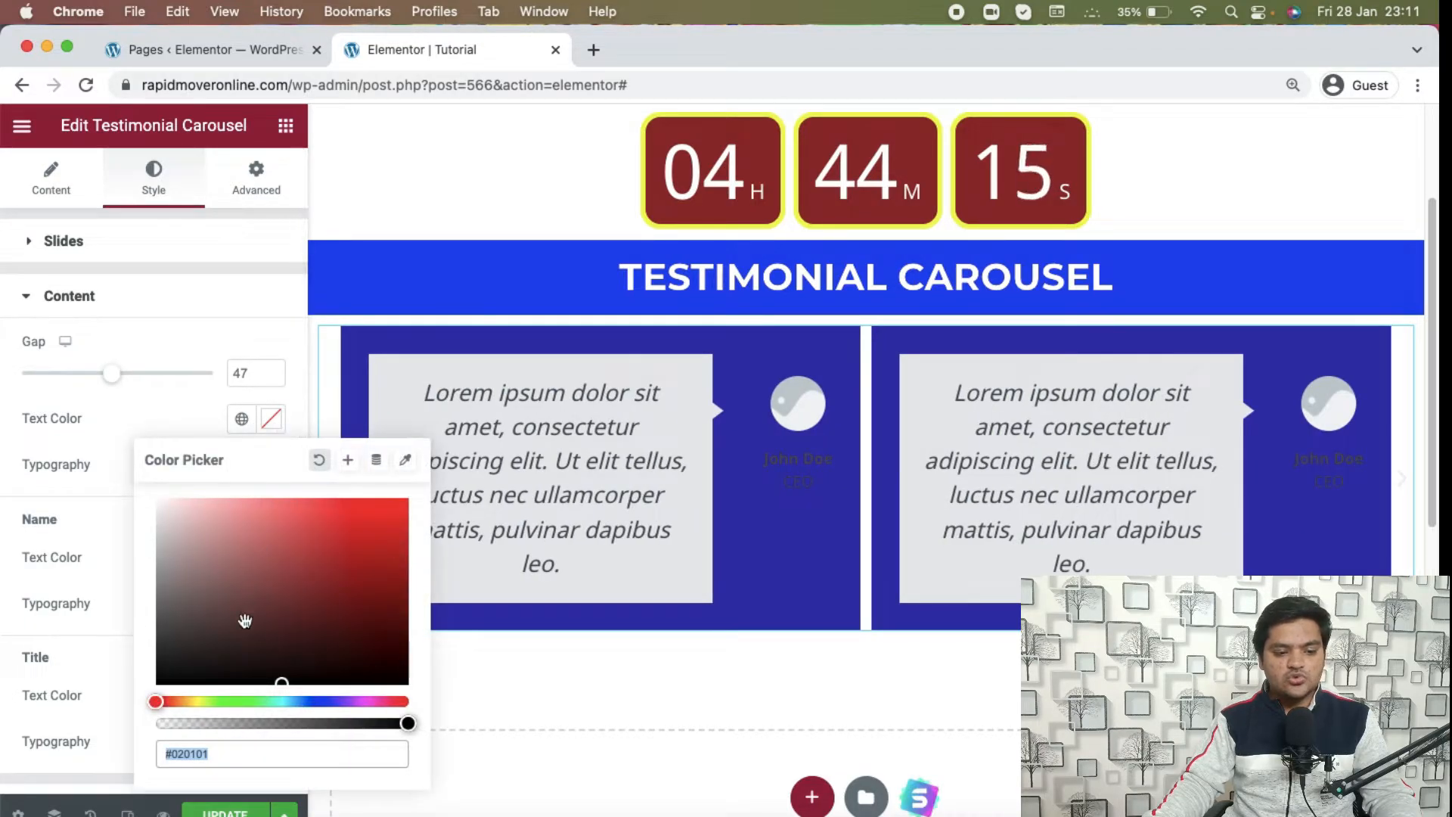
drag(234, 603, 414, 702)
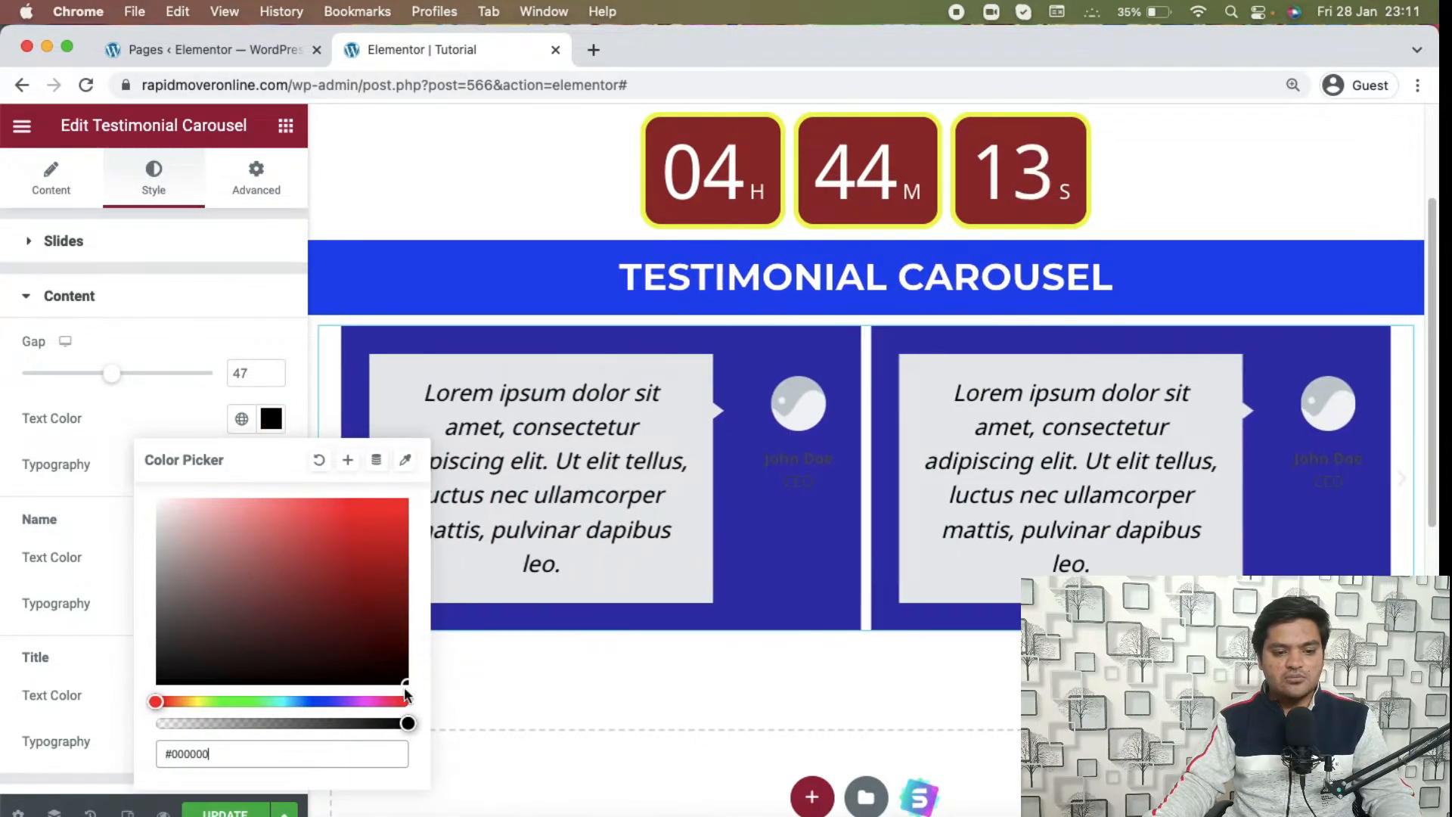
click(107, 474)
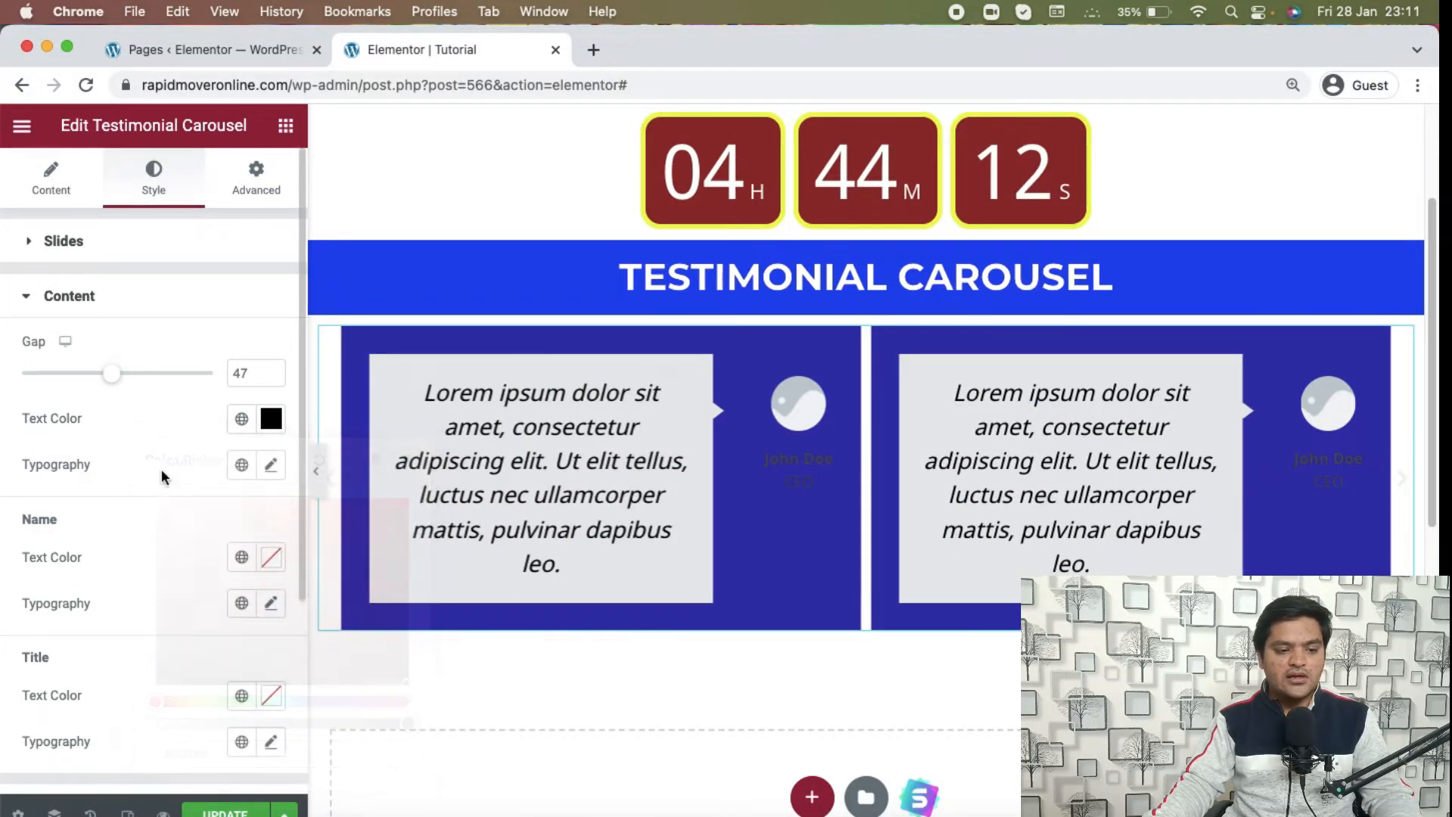
click(270, 466)
scroll(224, 514, down, 4)
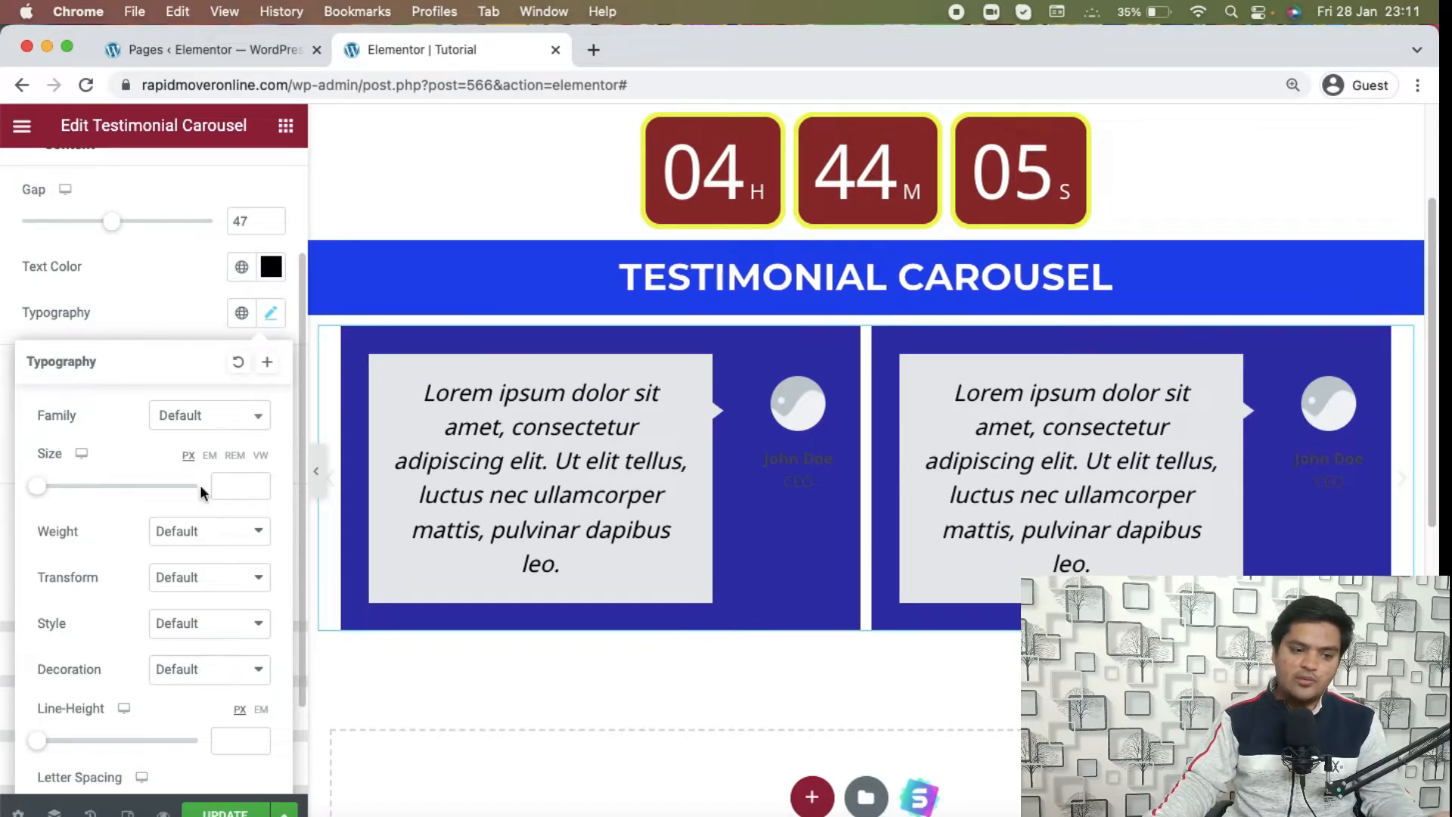
click(199, 294)
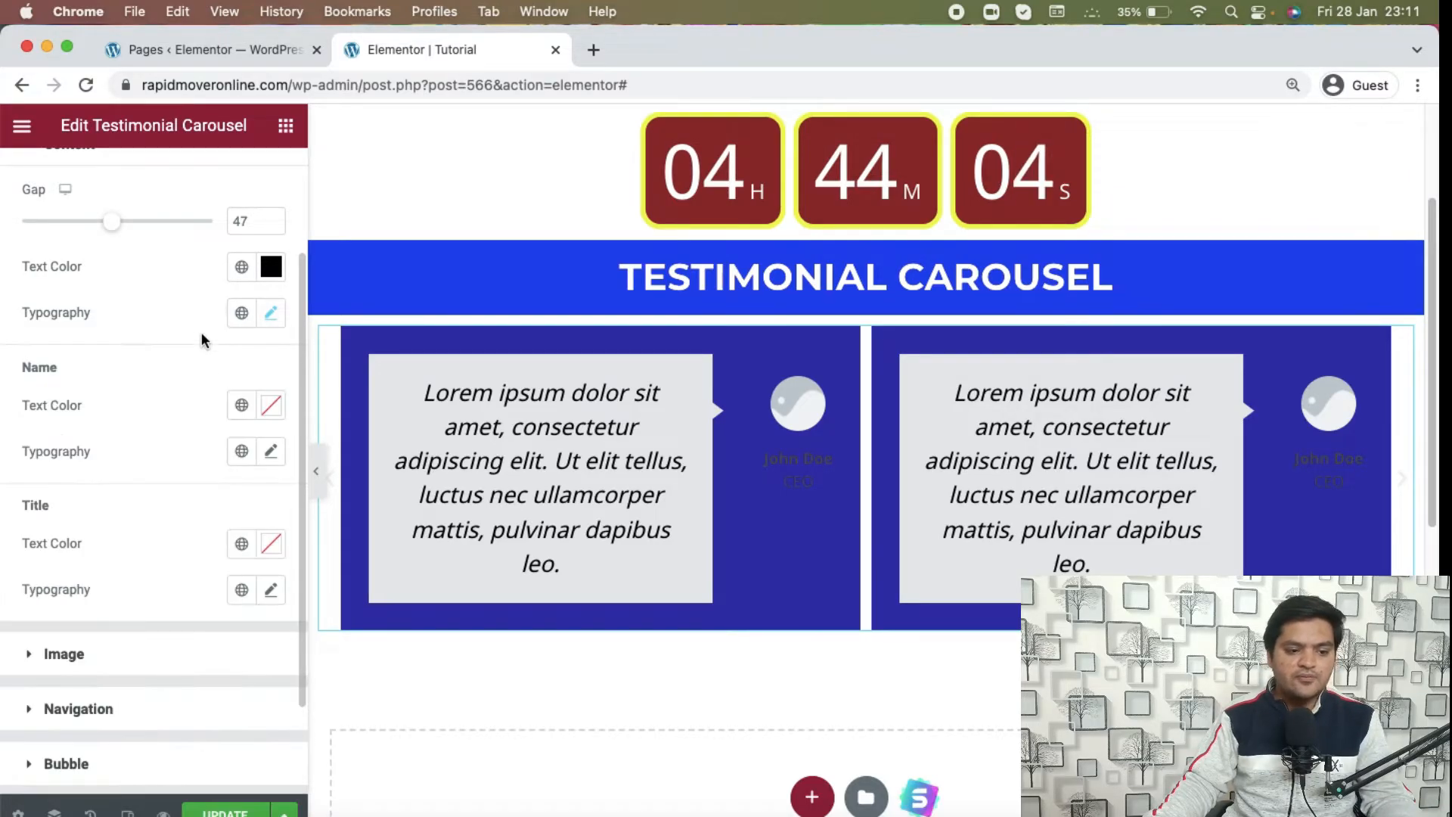
- Set the text color of the testimonial names to white #FFFFFF
click(274, 408)
drag(271, 505, 143, 479)
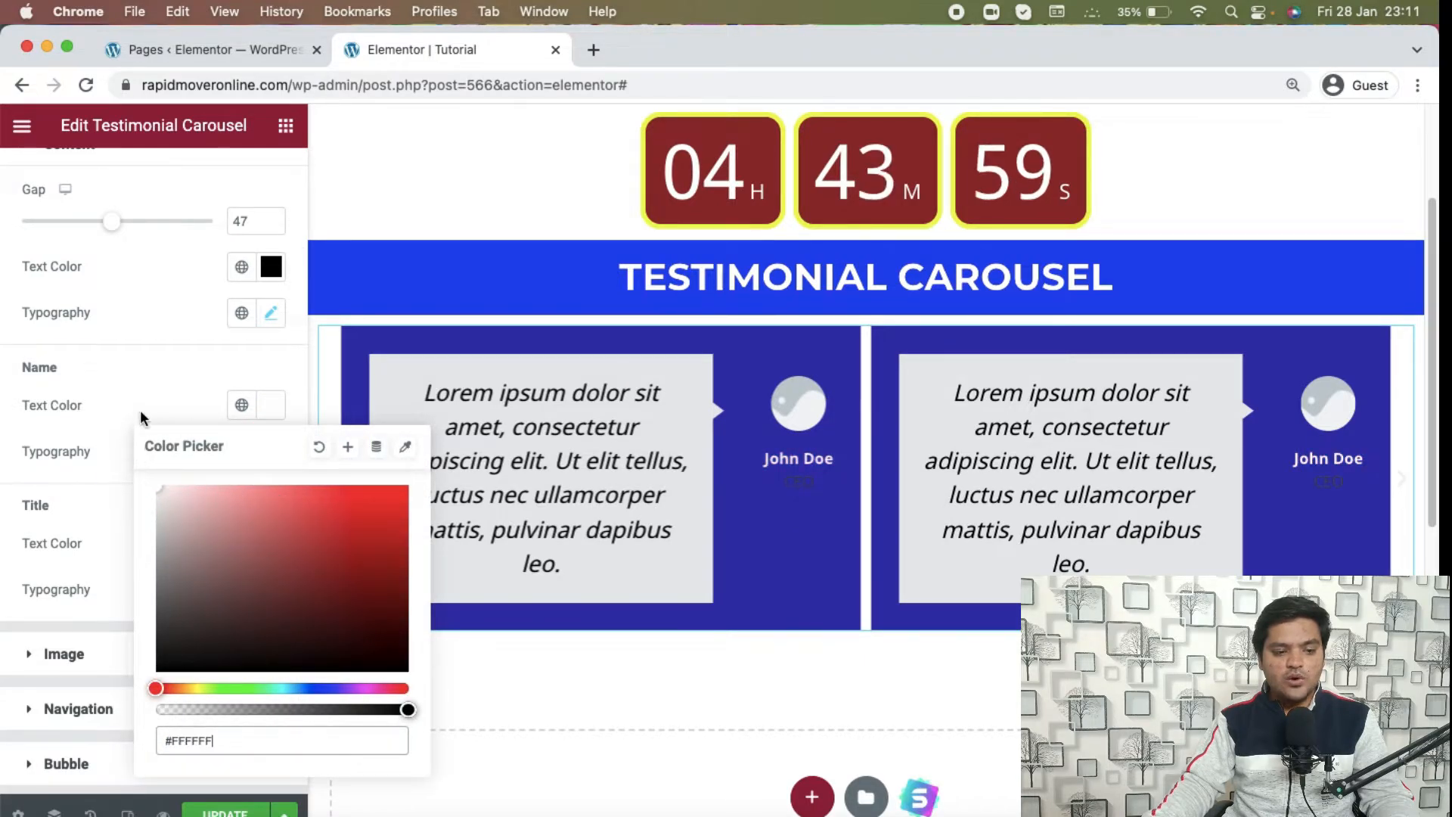
click(190, 424)
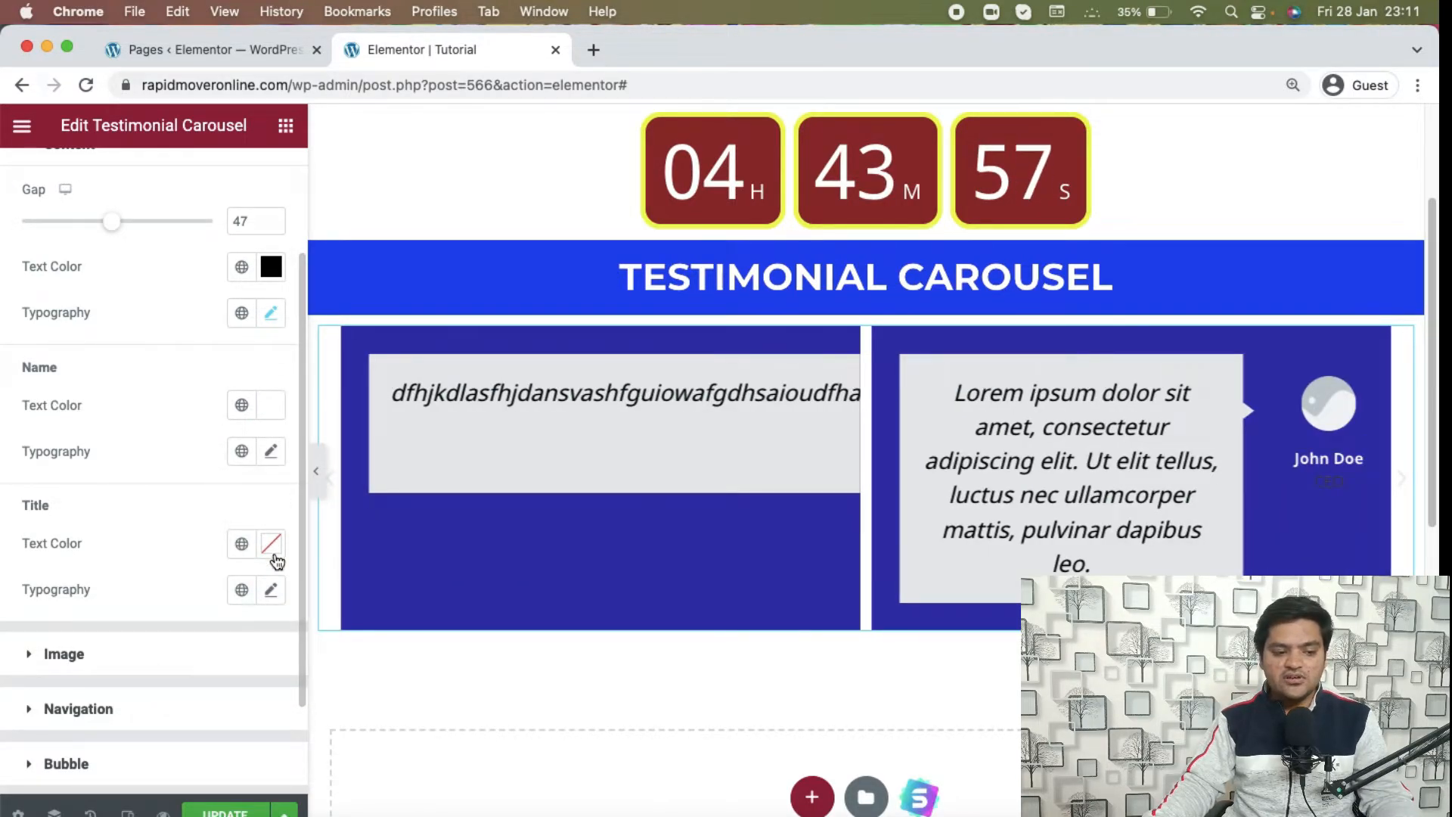
- Set the text color of the testimonial titles to bright green #7EFC01
click(275, 552)
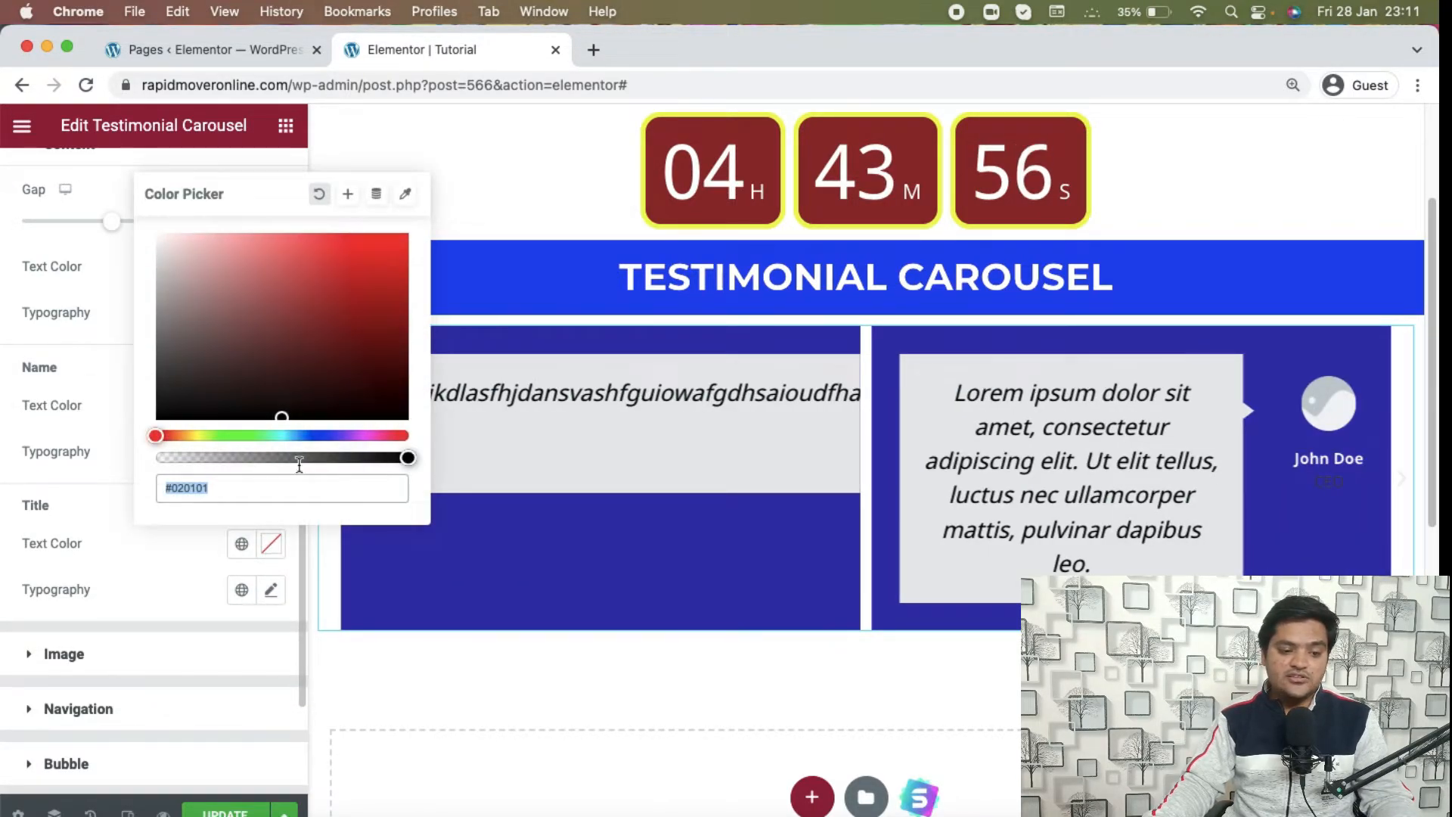
click(219, 436)
drag(272, 355, 408, 237)
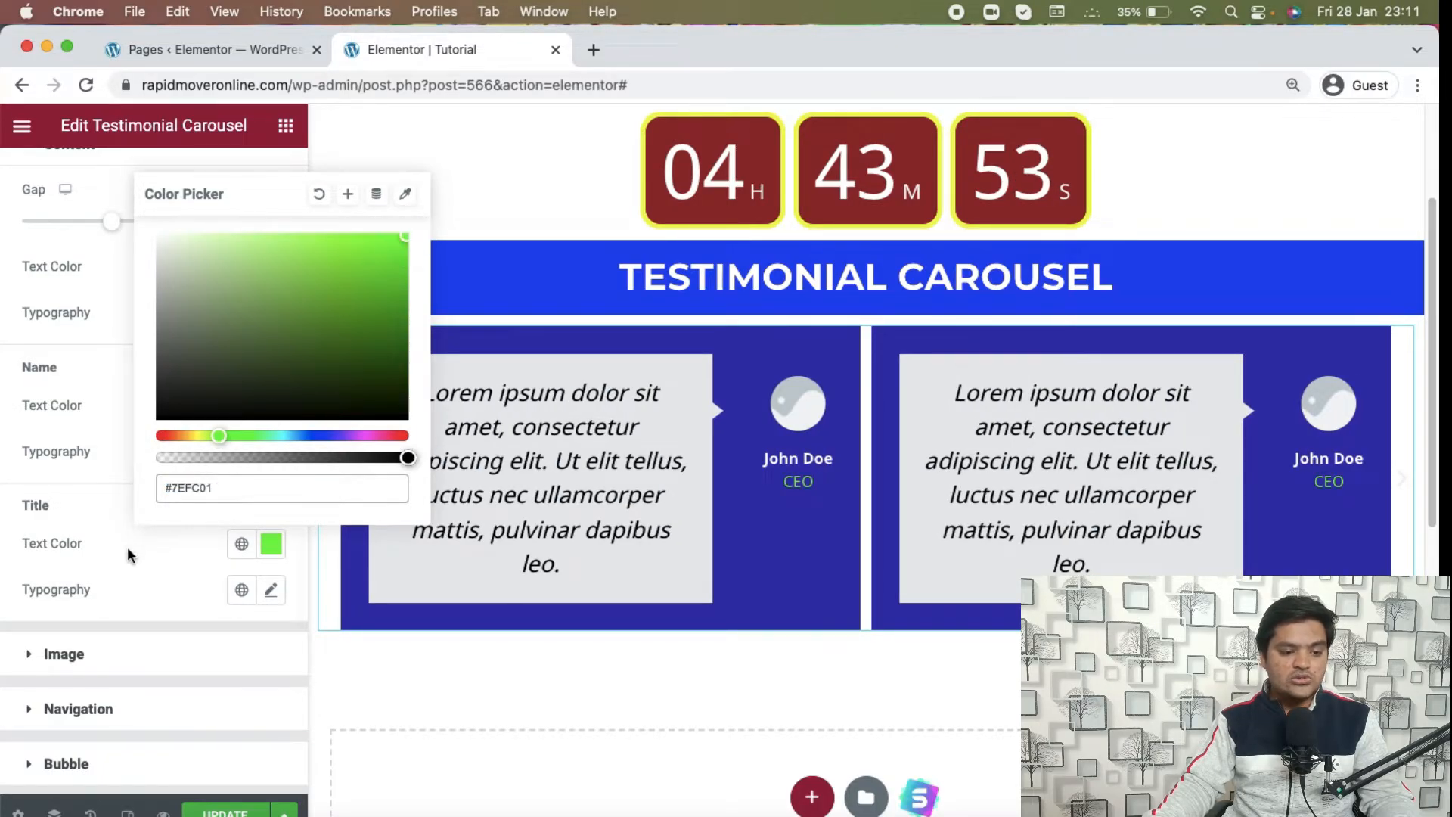
scroll(125, 545, down, 1)
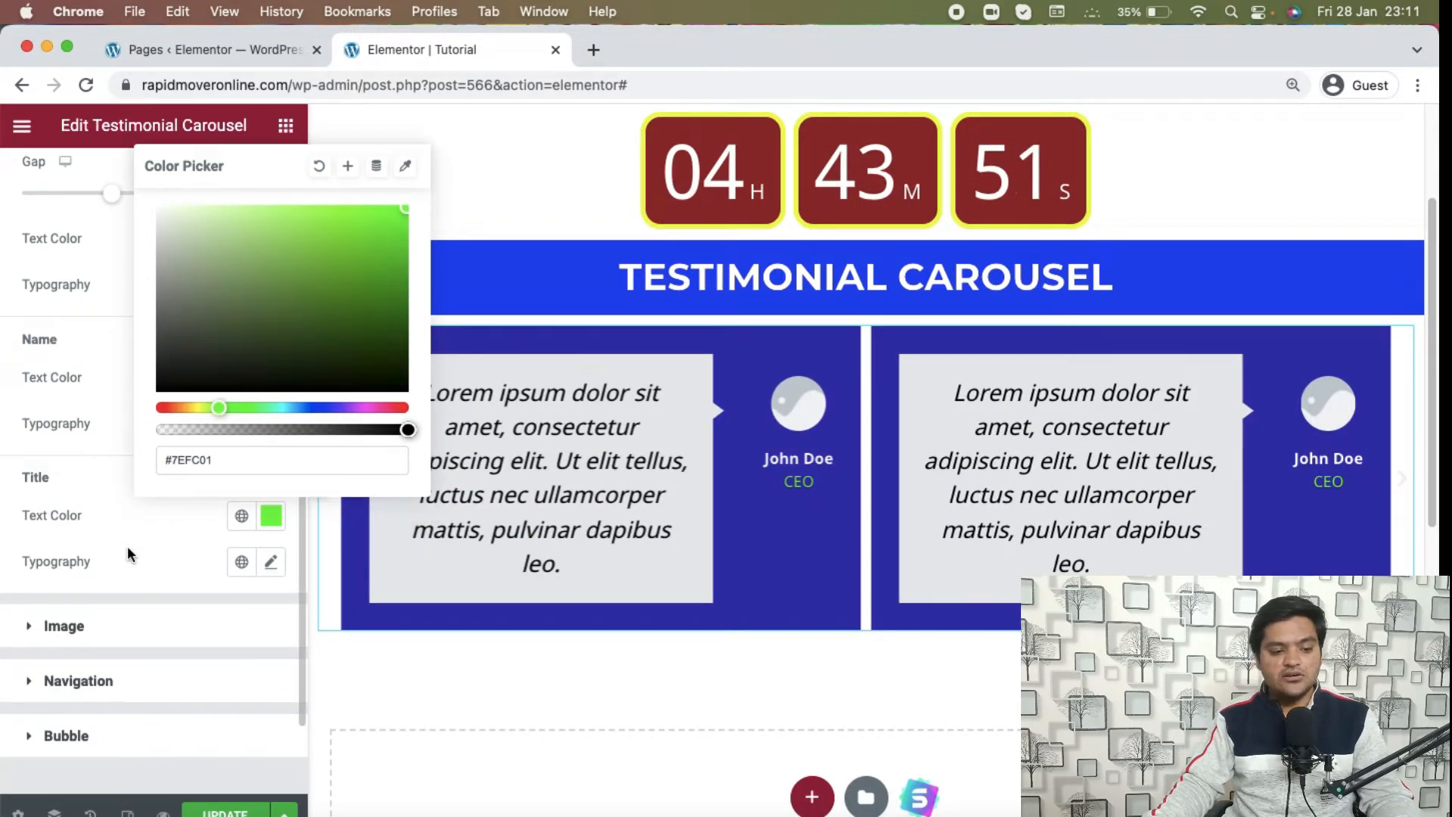
click(149, 564)
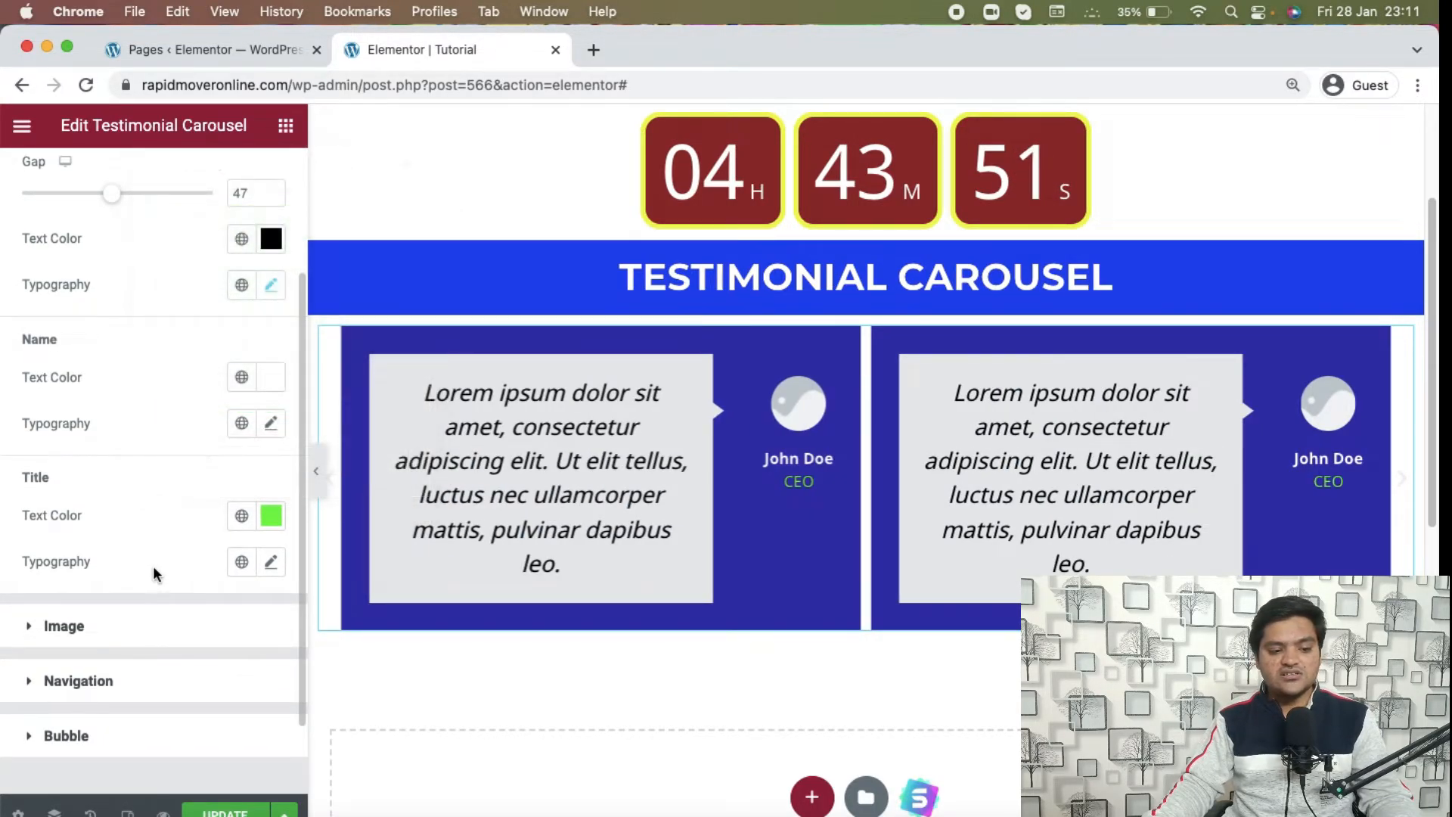
- Set the testimonial image size to 107 and the image gap to 62
click(115, 627)
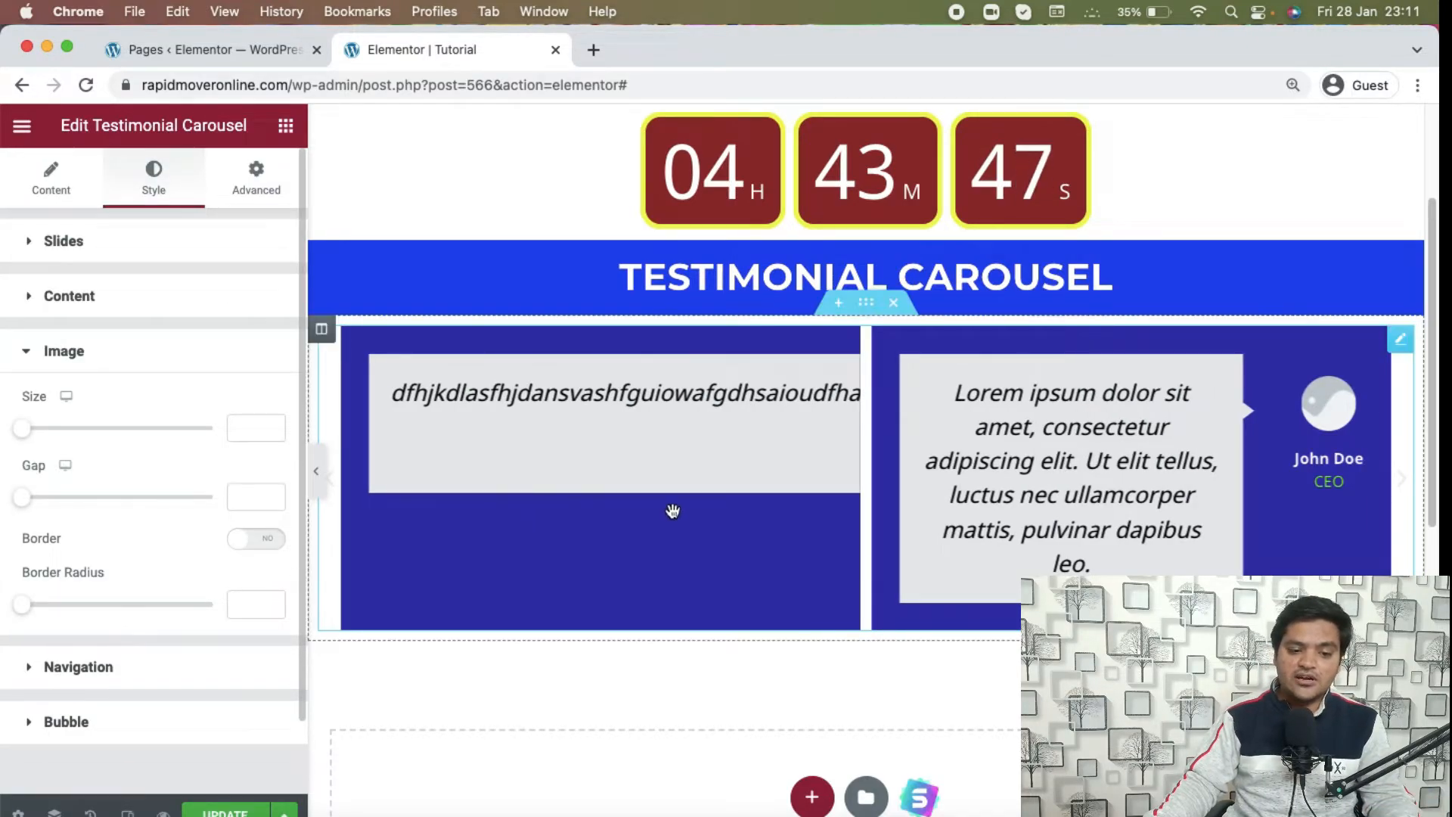
drag(23, 429, 128, 432)
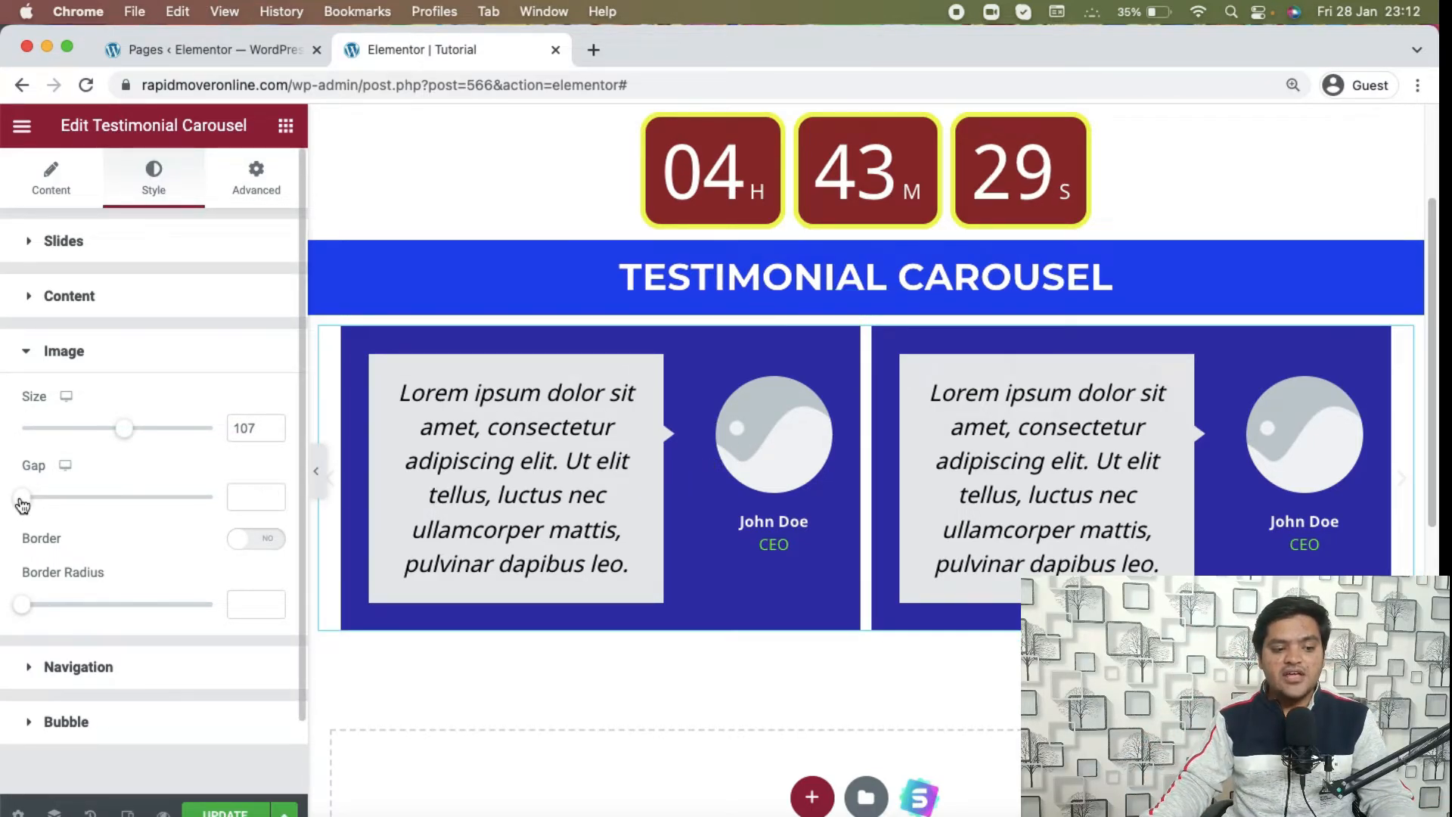
drag(21, 498, 140, 500)
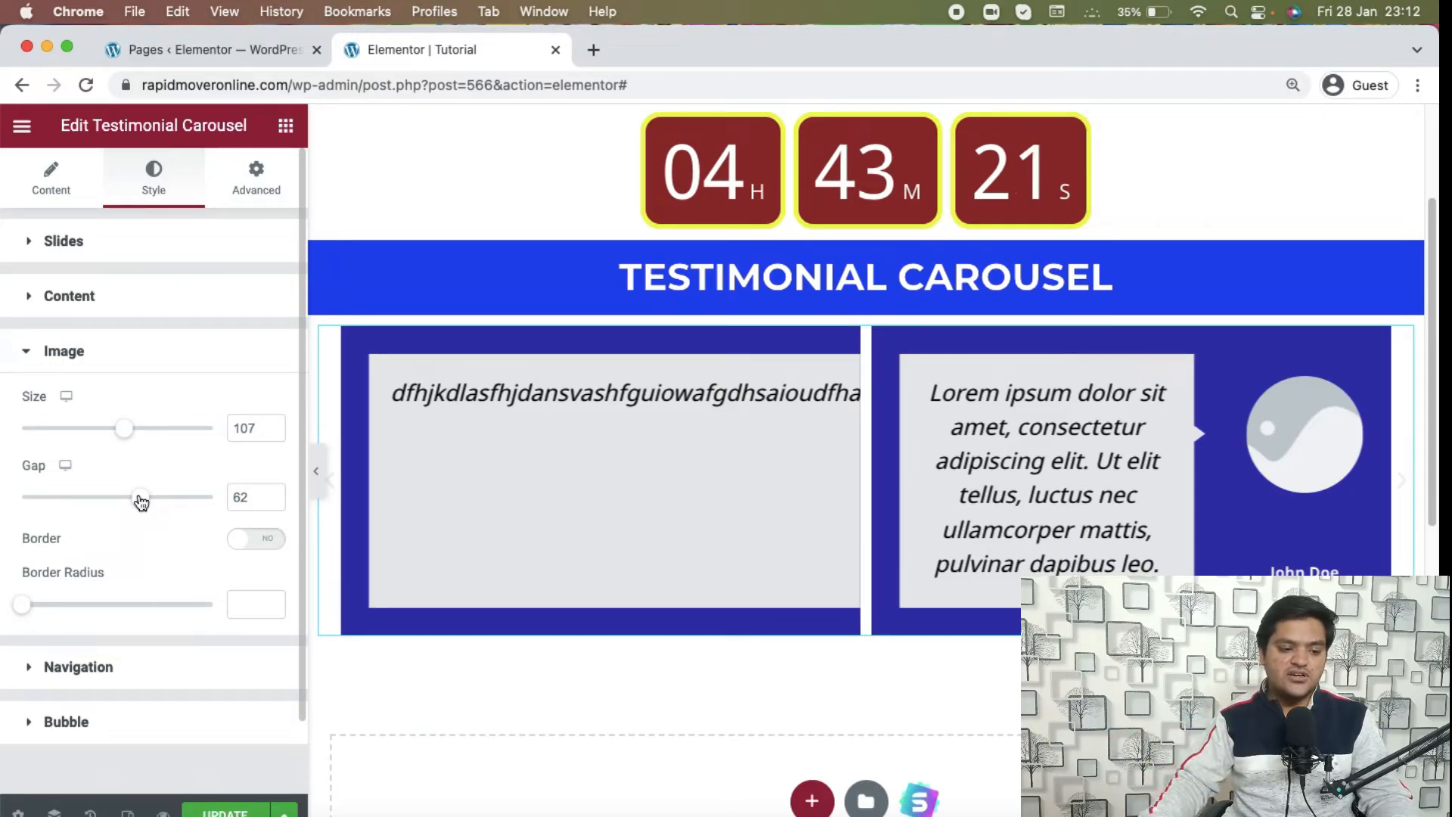
- Enable the border around the testimonial images and color it white #FFFFFF
click(271, 542)
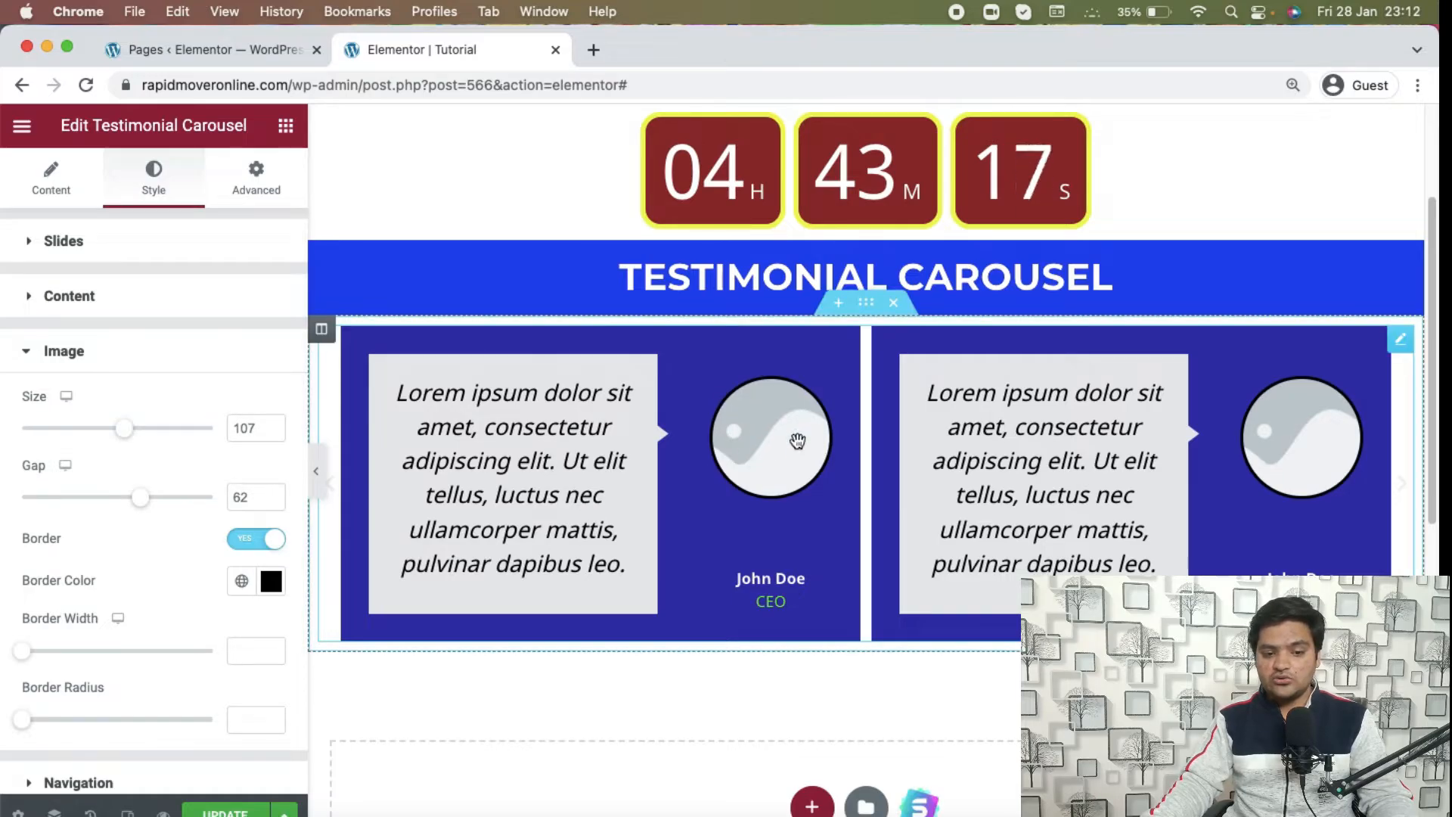
click(271, 581)
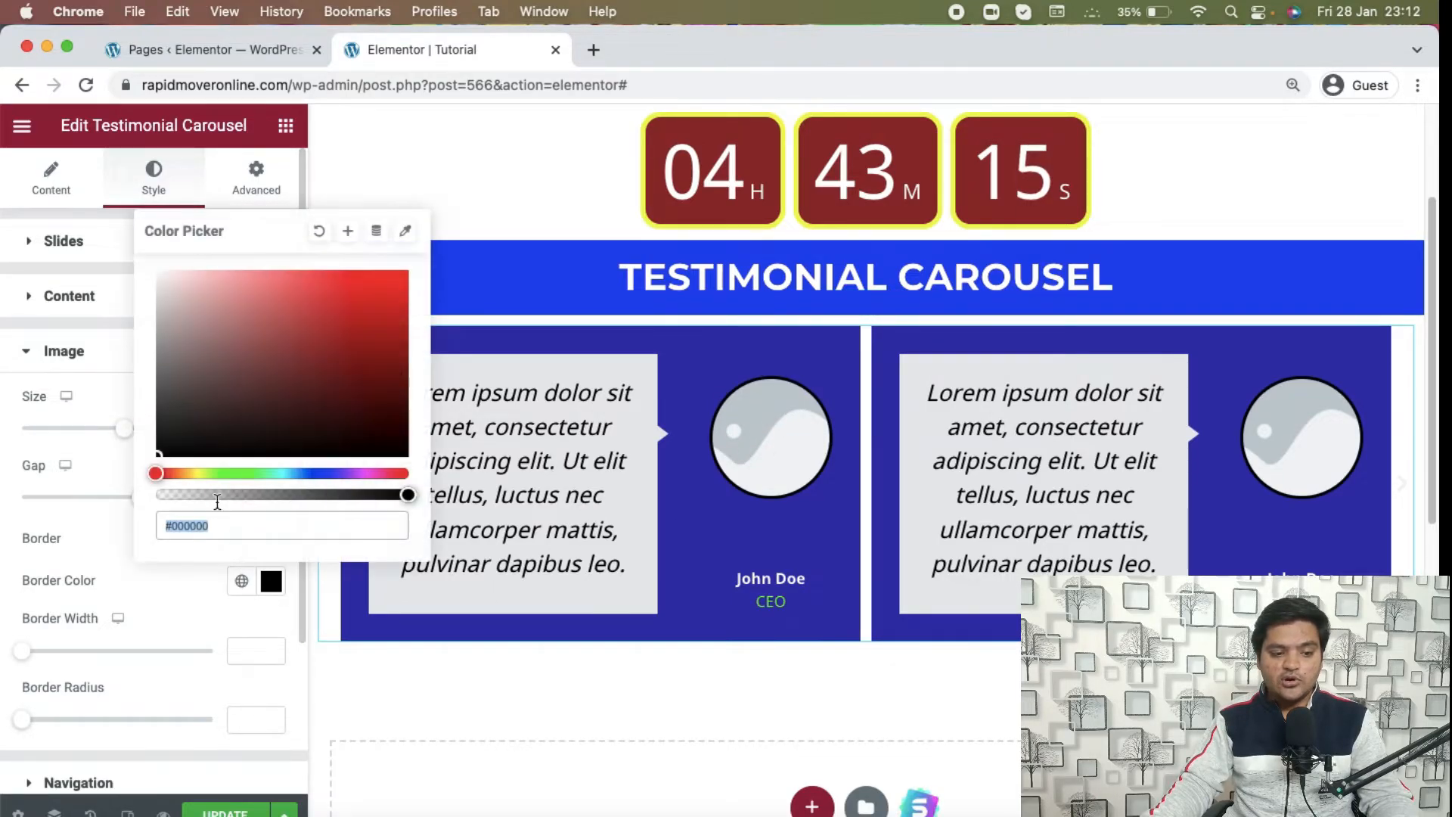
drag(208, 387, 140, 262)
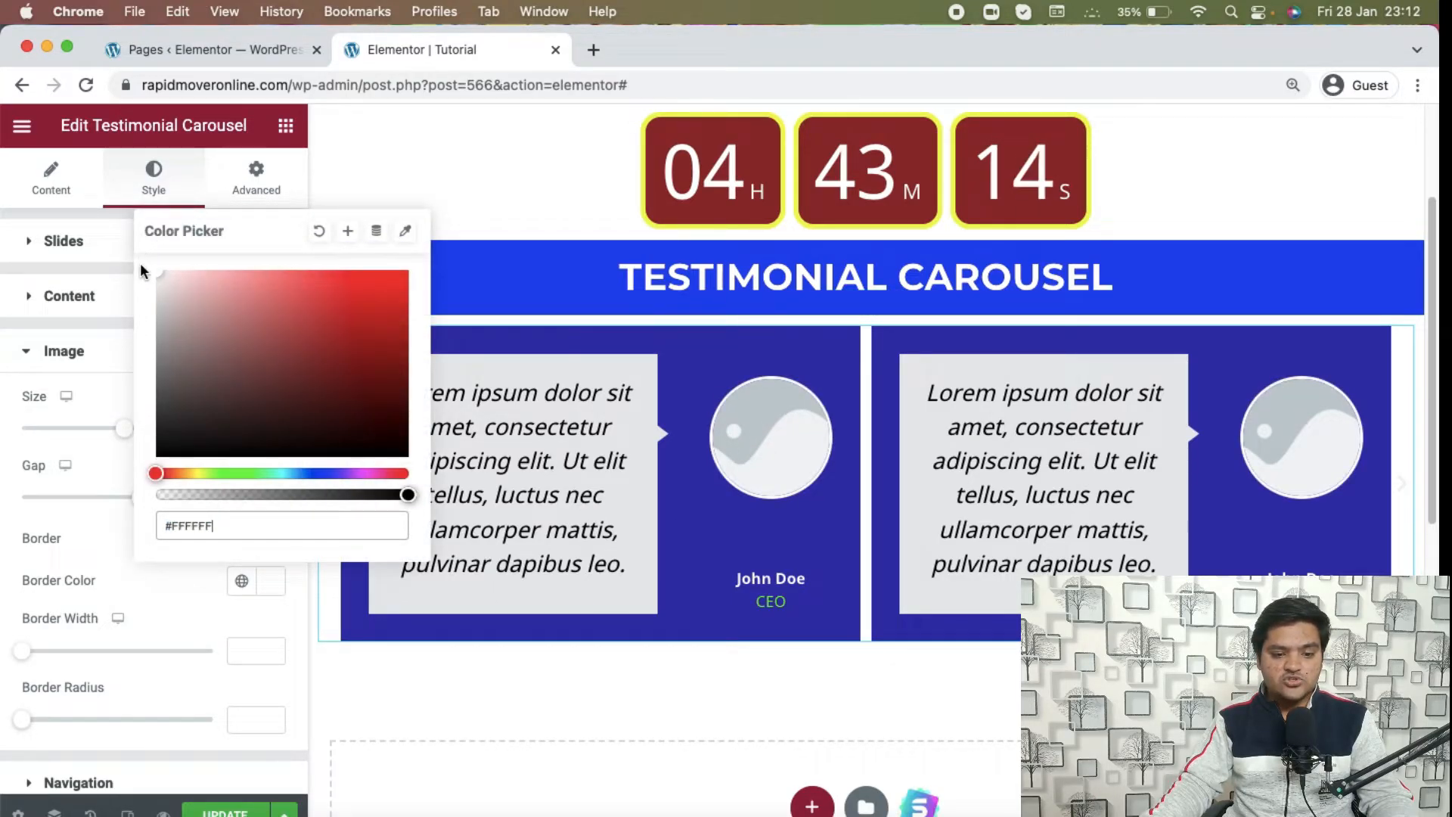
click(156, 629)
- Set the testimonial images' border width to 1 and their border radius to 29
scroll(155, 629, down, 1)
mouse_move(21, 621)
mouse_down()
mouse_move(136, 616)
mouse_move(34, 627)
mouse_up()
drag(28, 702, 82, 696)
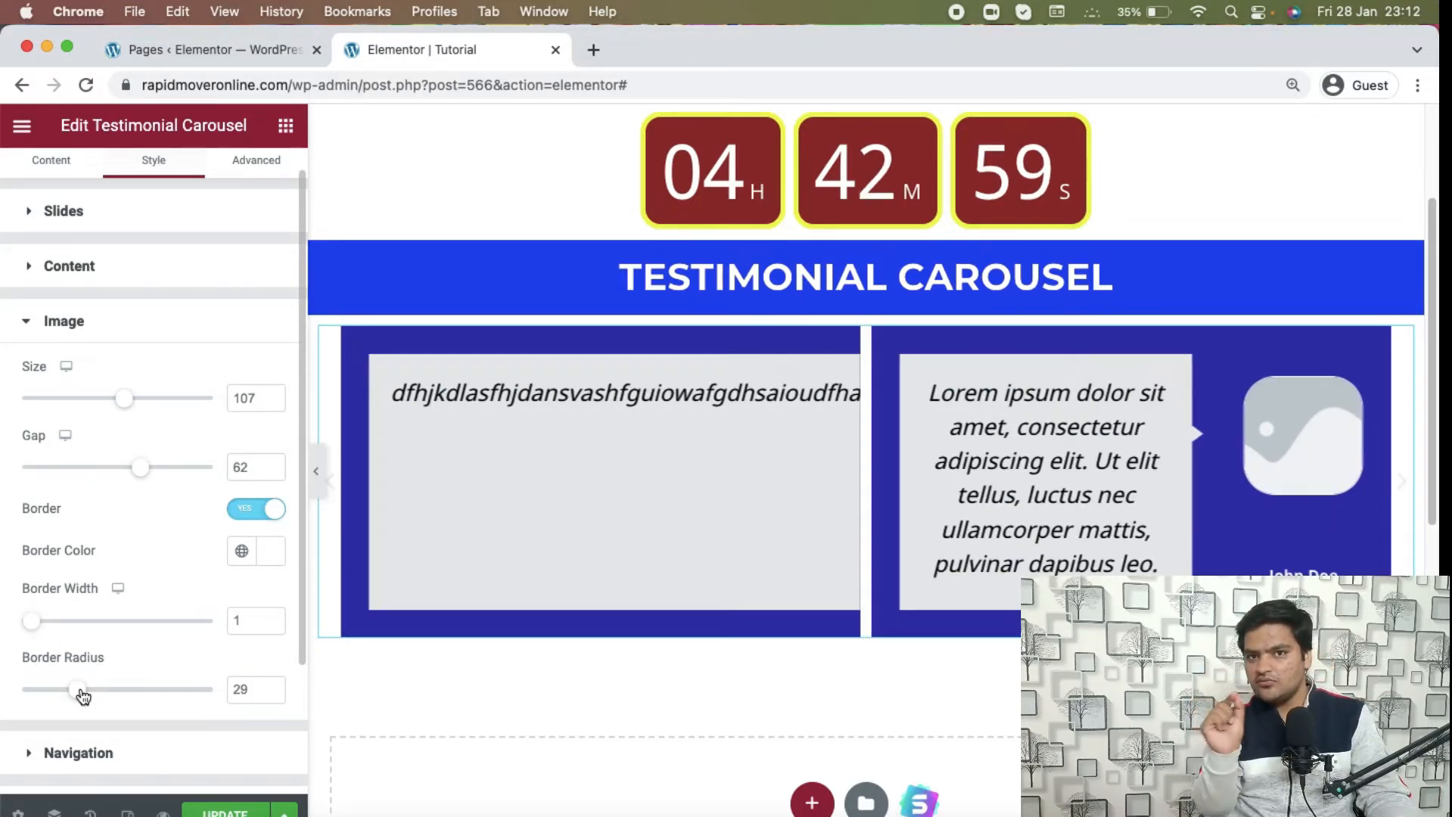
- Turn off the border around the testimonial images
click(256, 509)
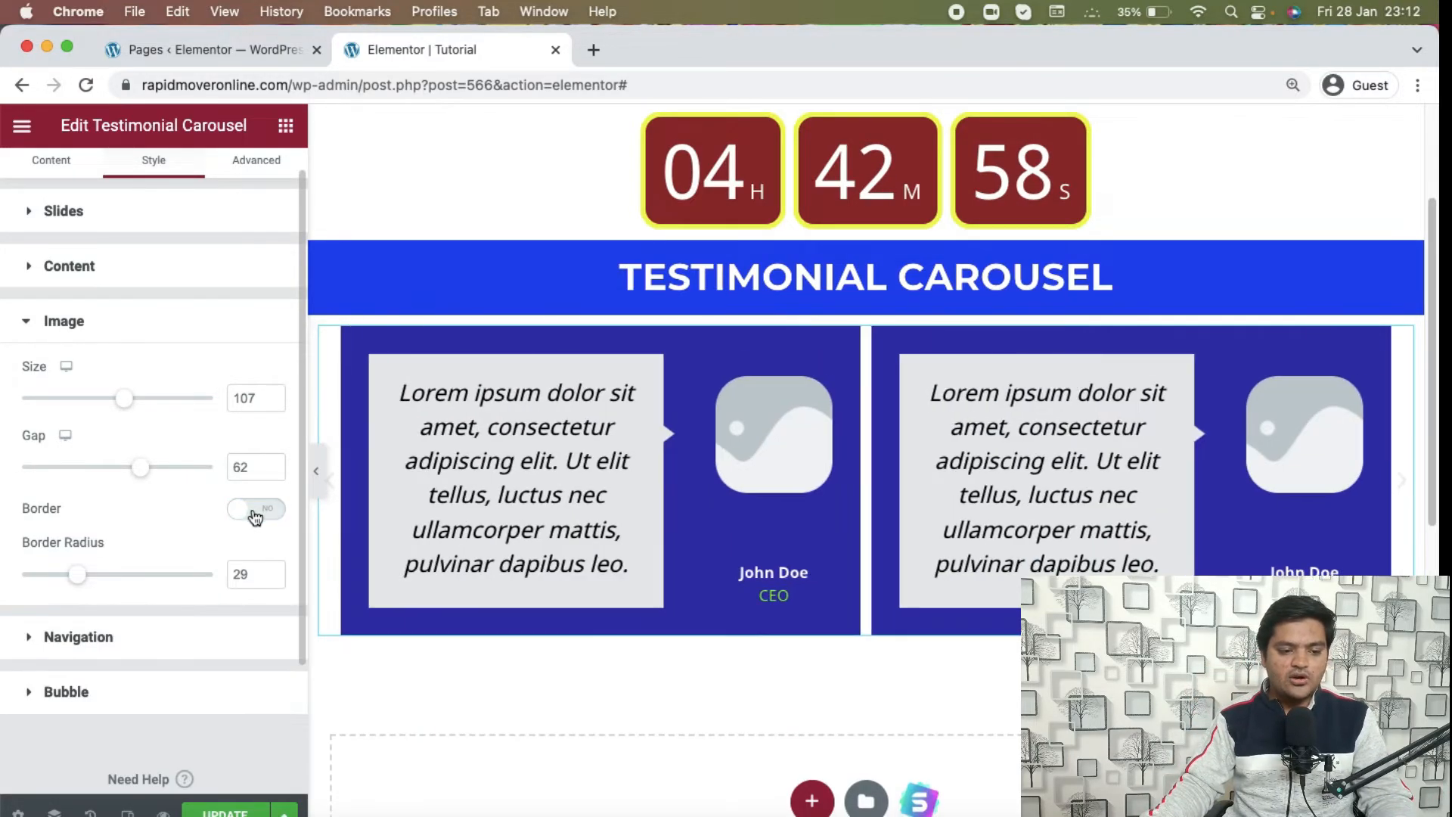
- Color the carousel's navigation arrows very dark red and set their size to 19
scroll(156, 578, down, 1)
click(79, 605)
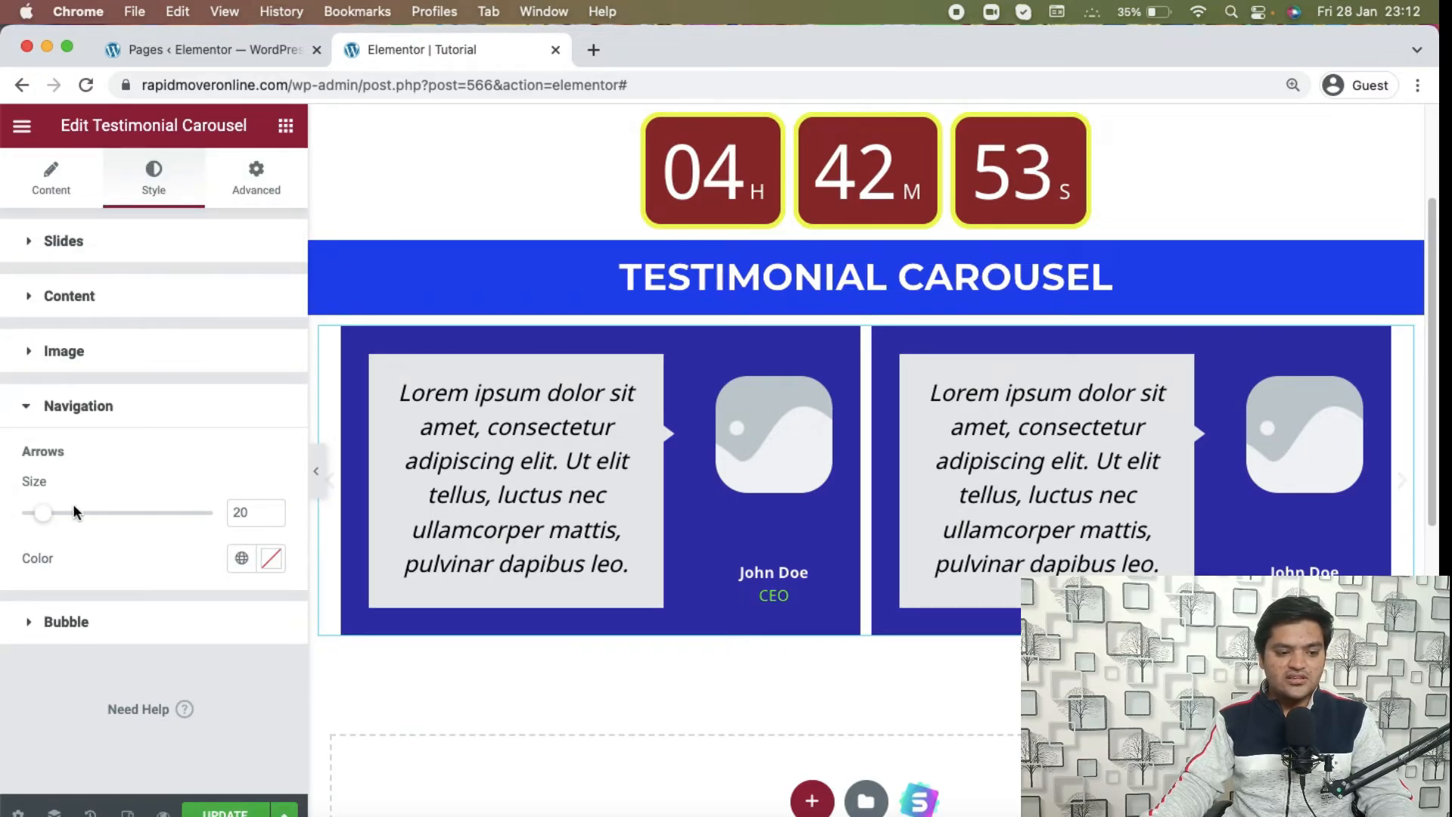
mouse_move(47, 518)
mouse_down()
mouse_move(224, 524)
mouse_move(64, 515)
mouse_up()
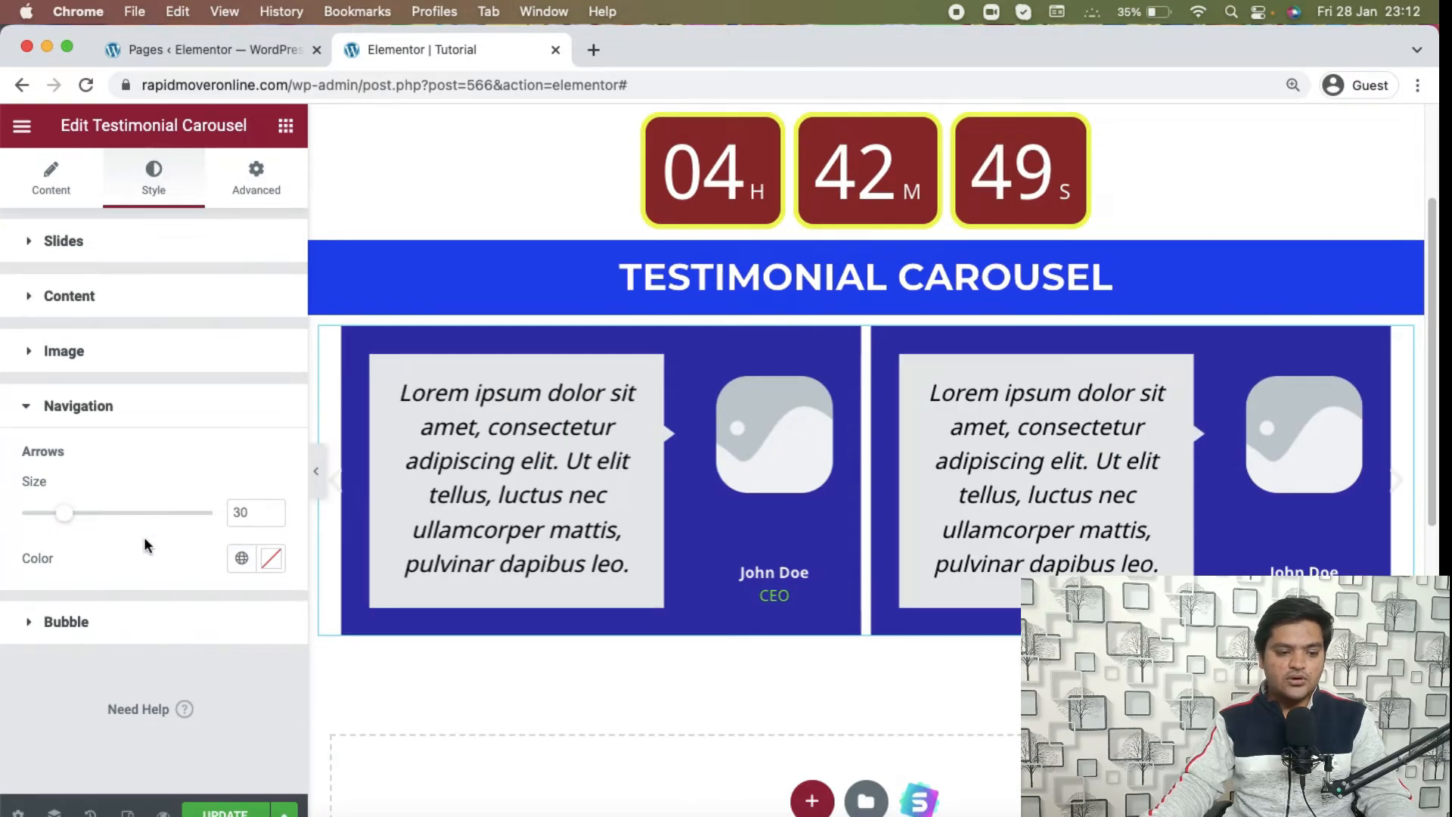
click(275, 573)
drag(269, 395, 356, 397)
click(162, 558)
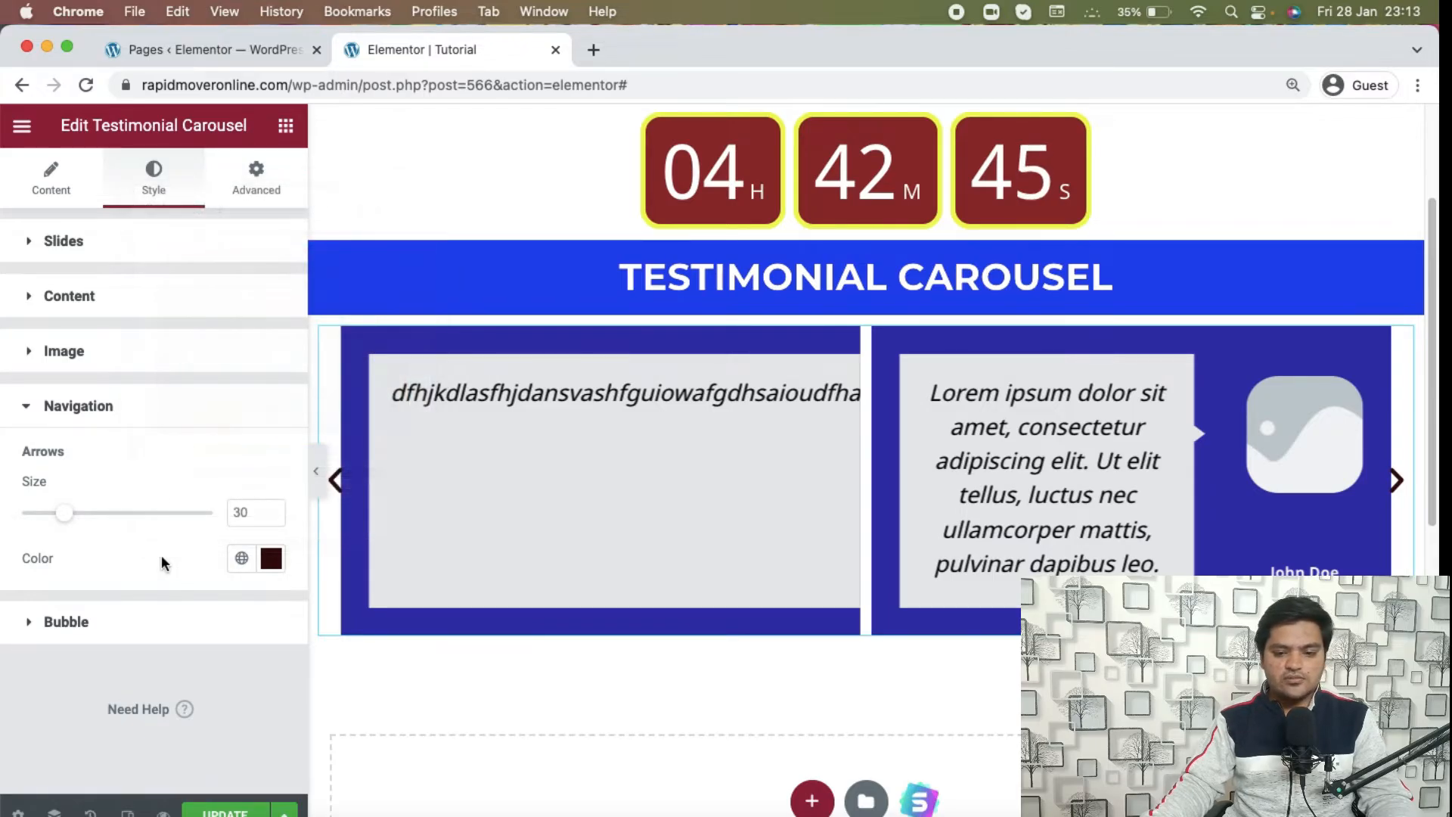
drag(62, 529, 35, 519)
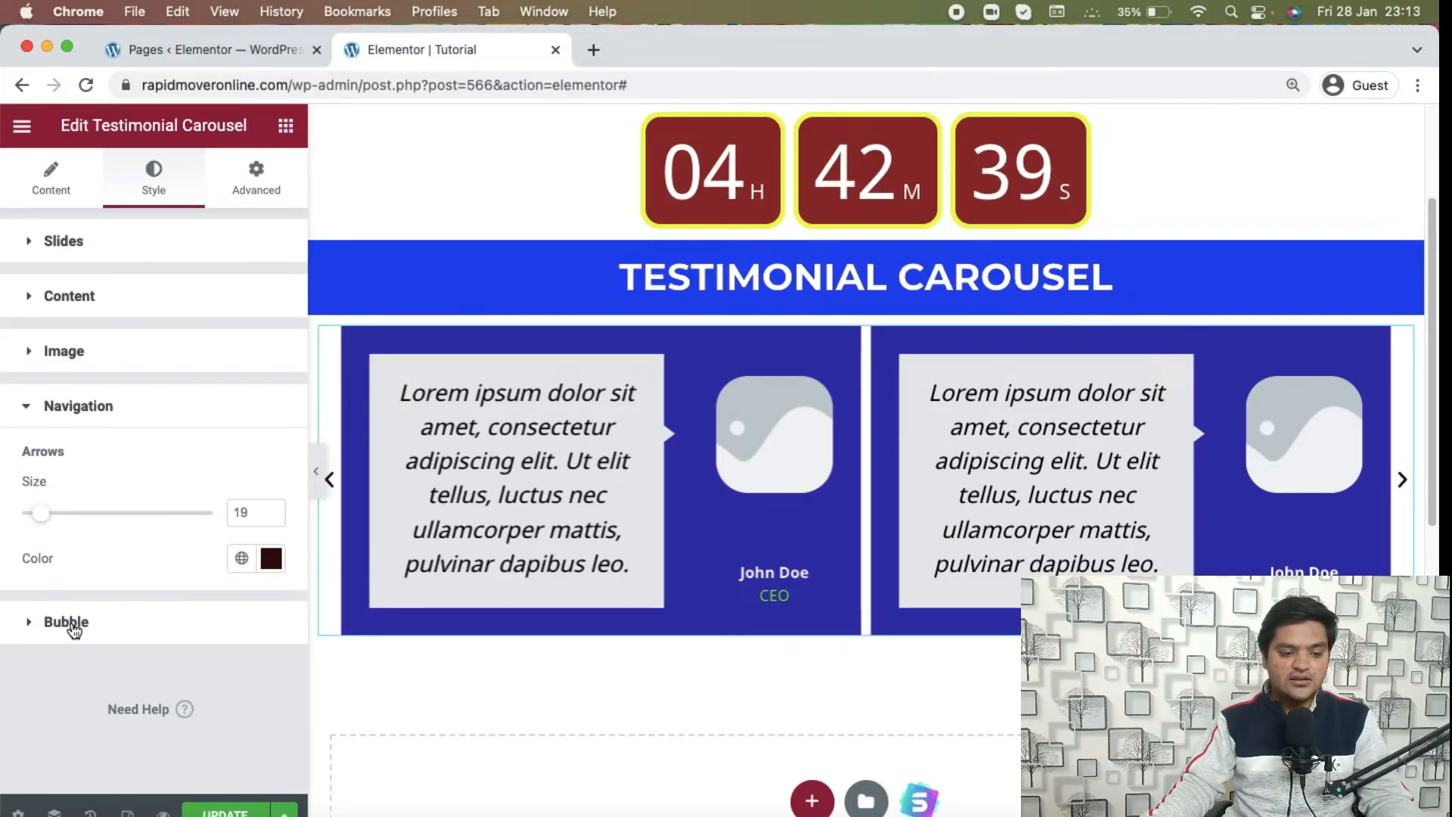
- Set the background color of the testimonial bubbles to white #FFFFFF
click(68, 623)
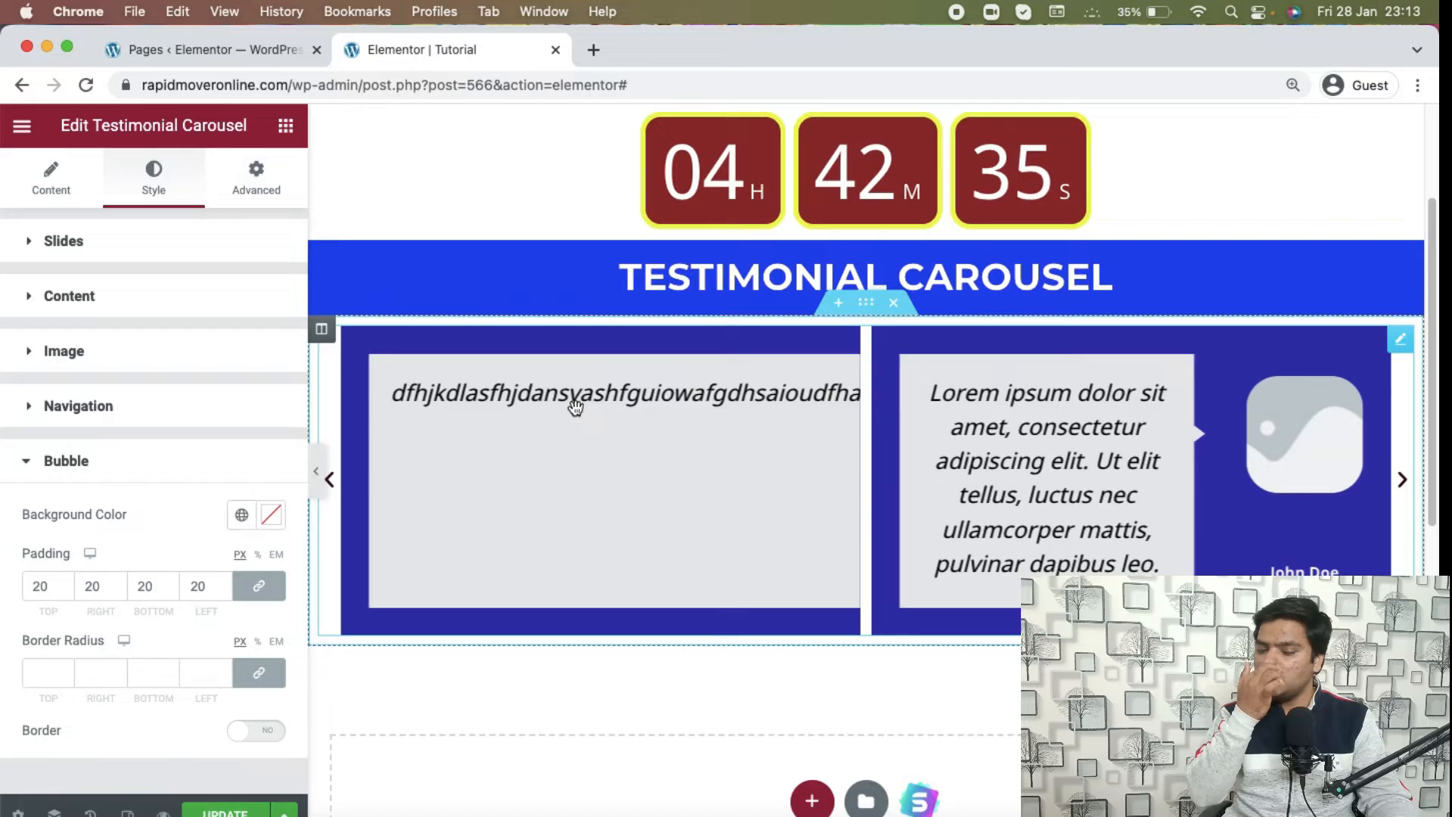
click(272, 515)
click(192, 246)
drag(191, 246, 141, 219)
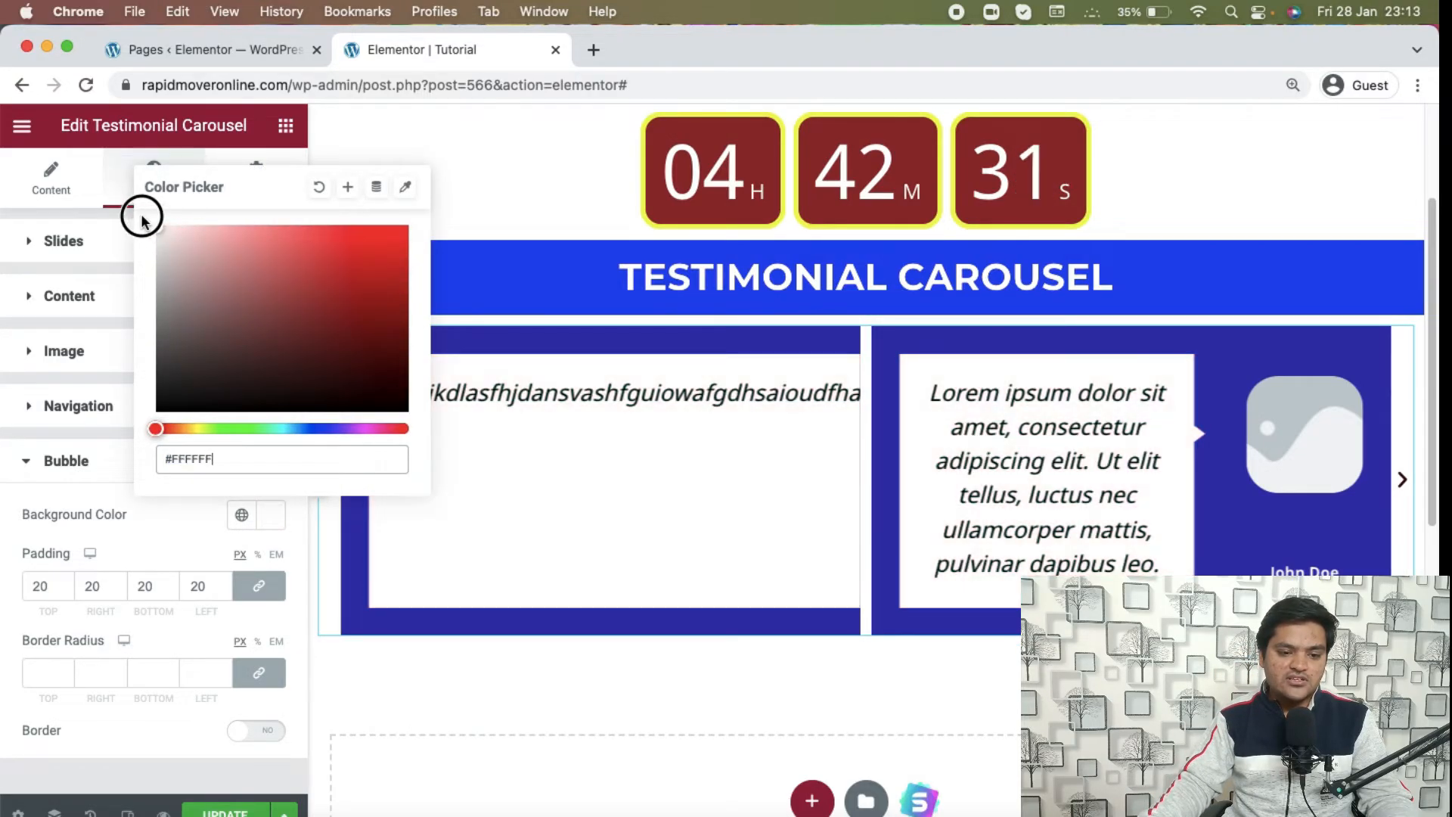
click(148, 532)
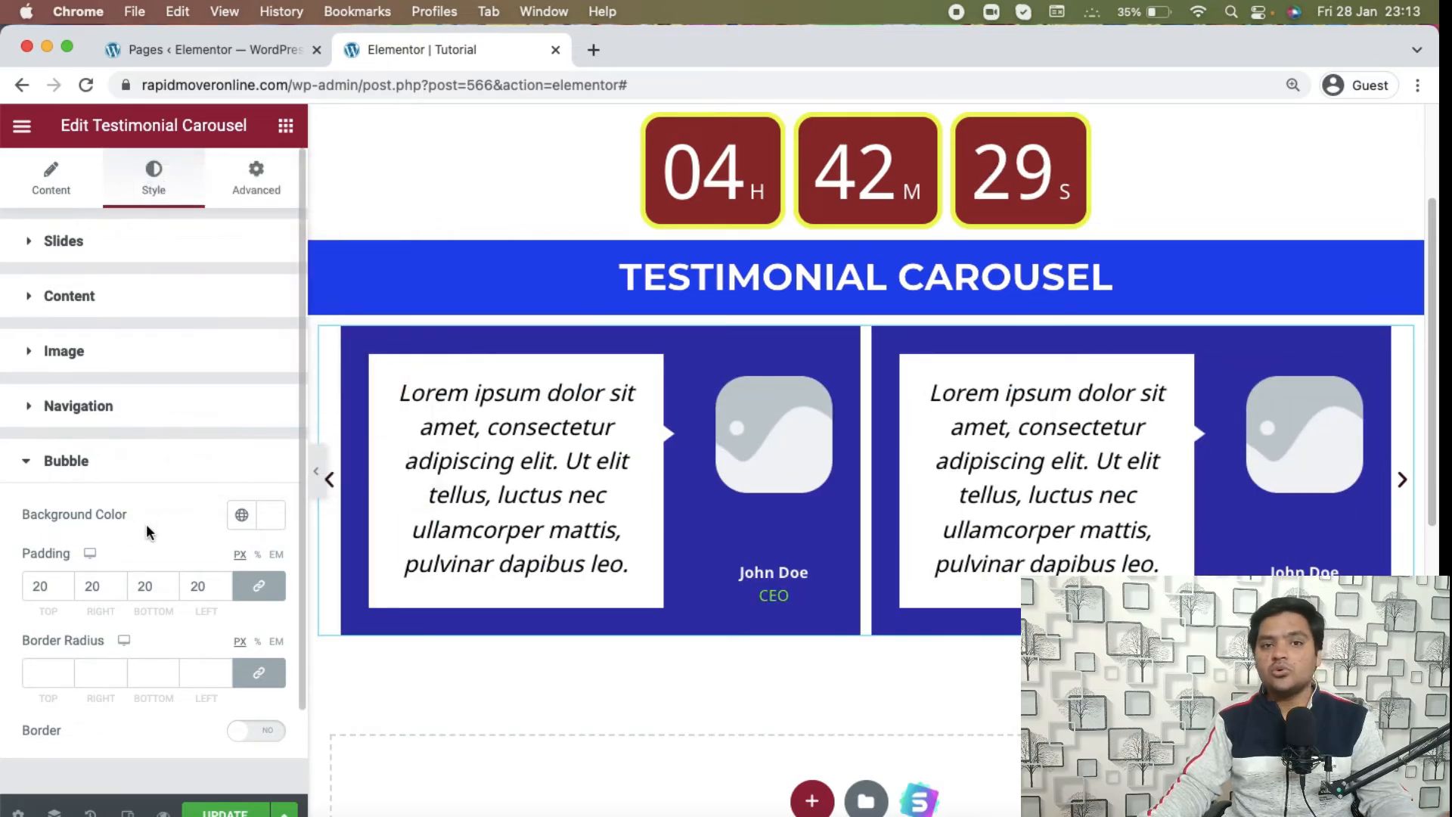
- Set the testimonial bubbles' padding to 23 px and their border radius to 11 px on all sides
scroll(147, 532, down, 1)
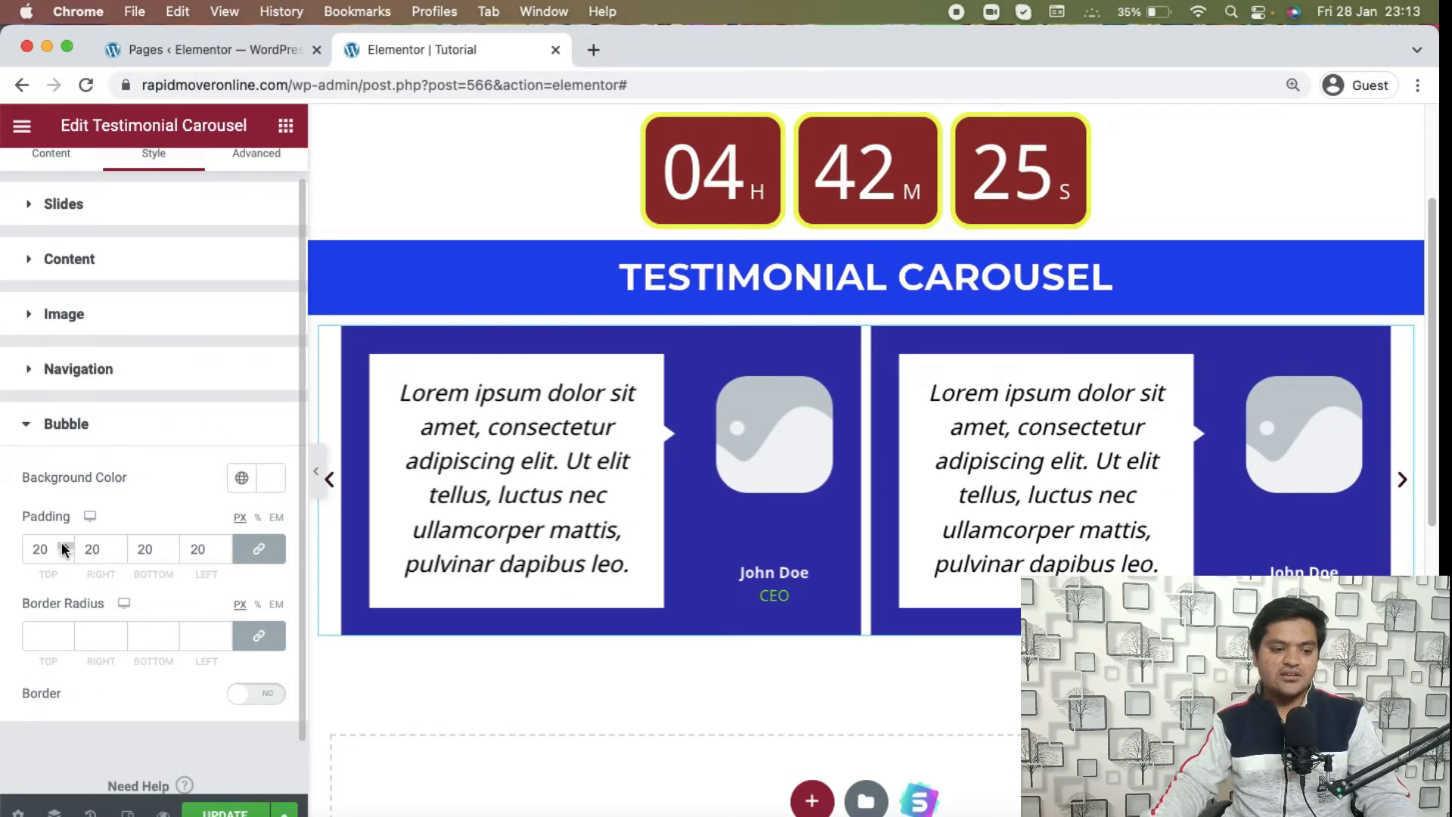
click(64, 546)
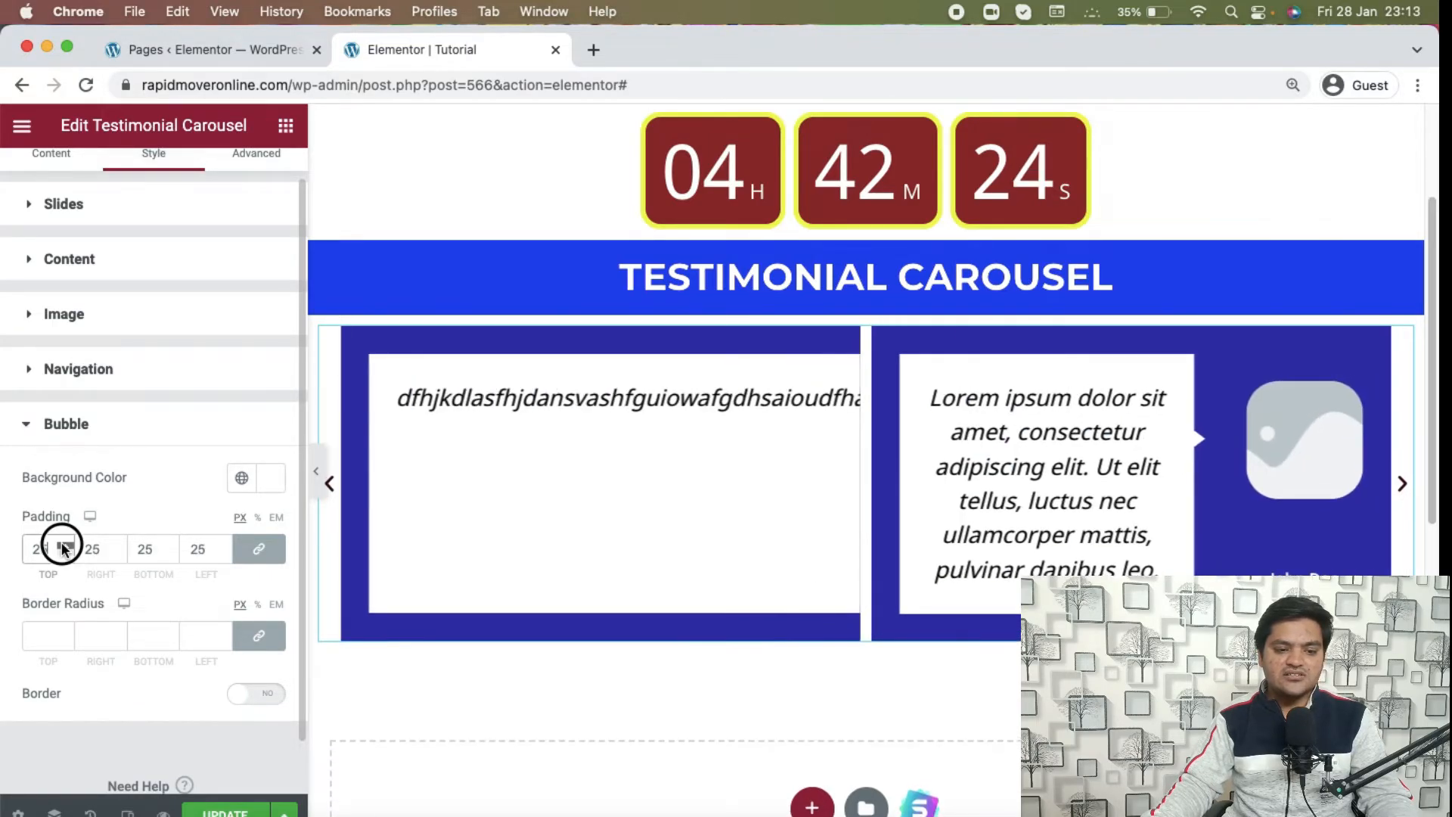
click(65, 553)
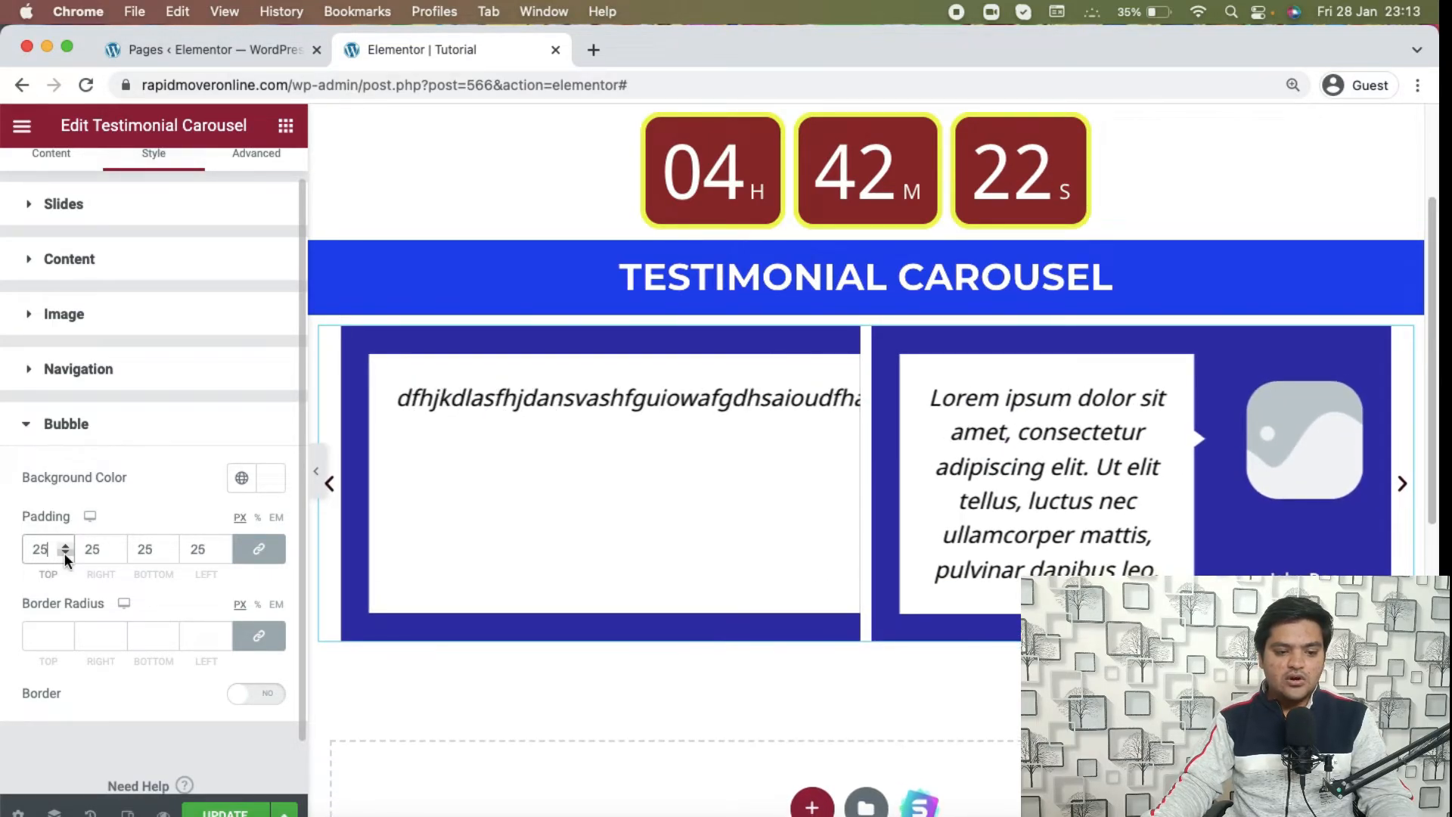
click(63, 631)
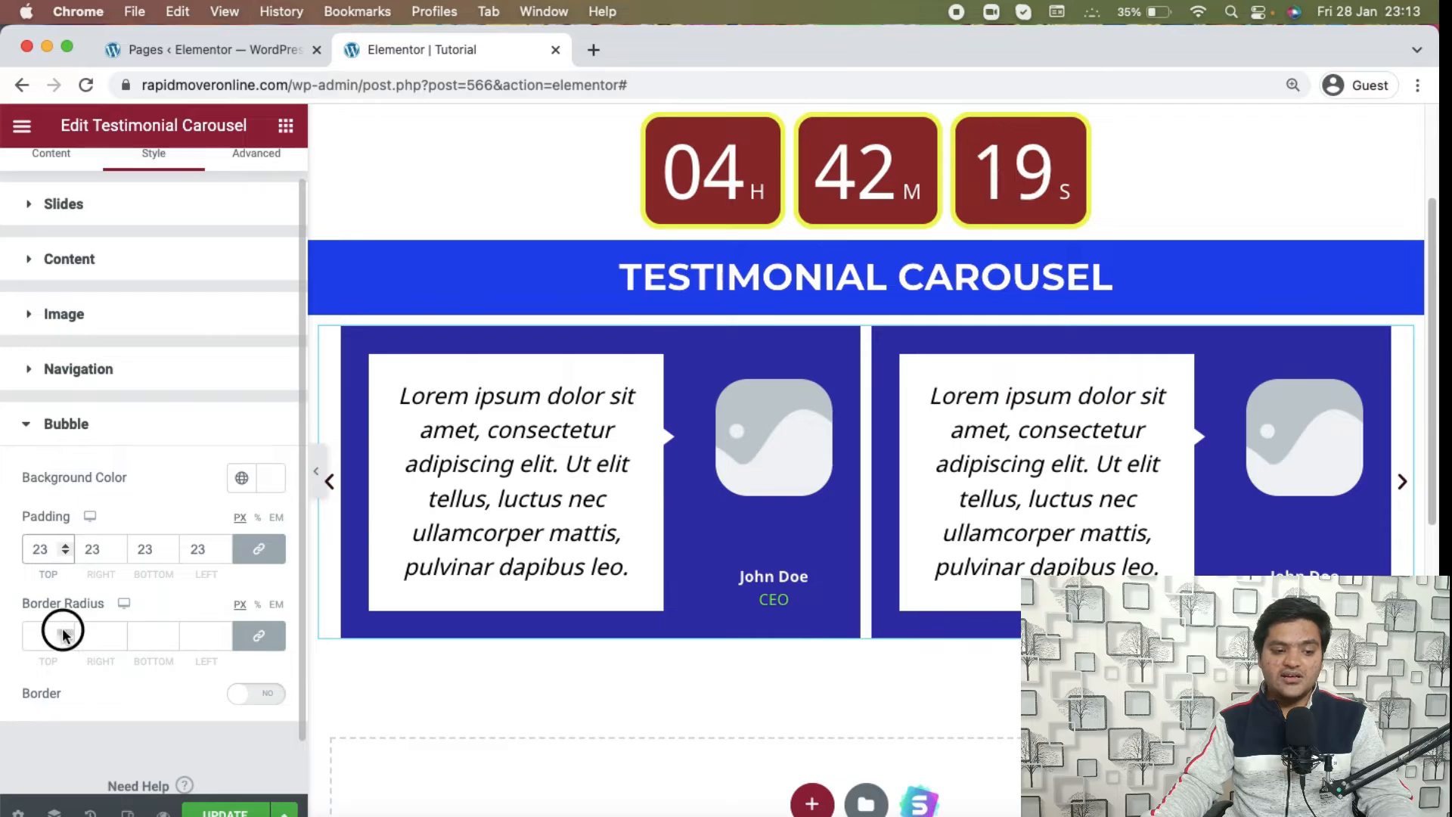
click(63, 631)
click(64, 632)
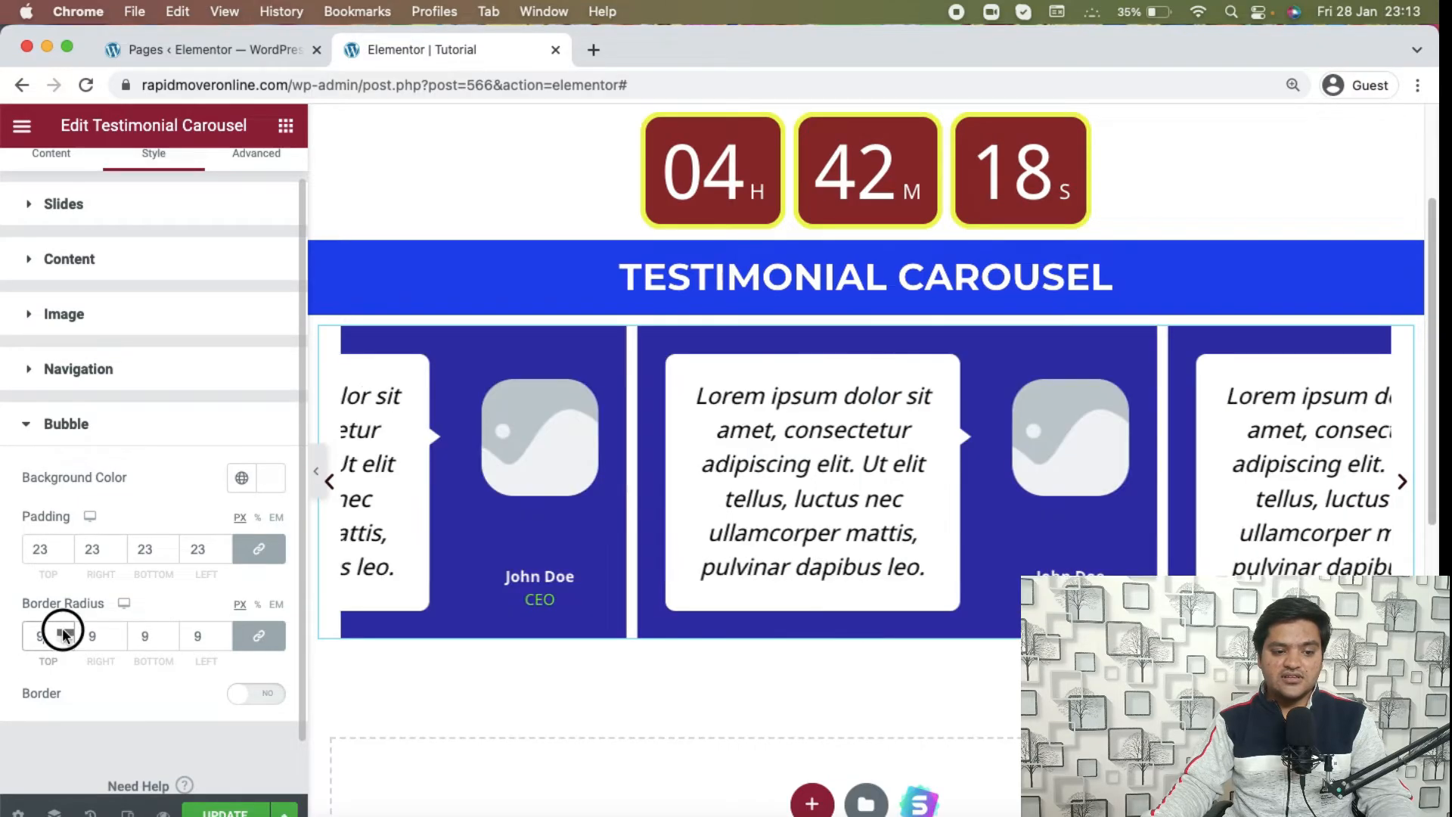
- Enable the border around the testimonial bubbles and keep its color black #000000
click(250, 695)
scroll(220, 681, down, 3)
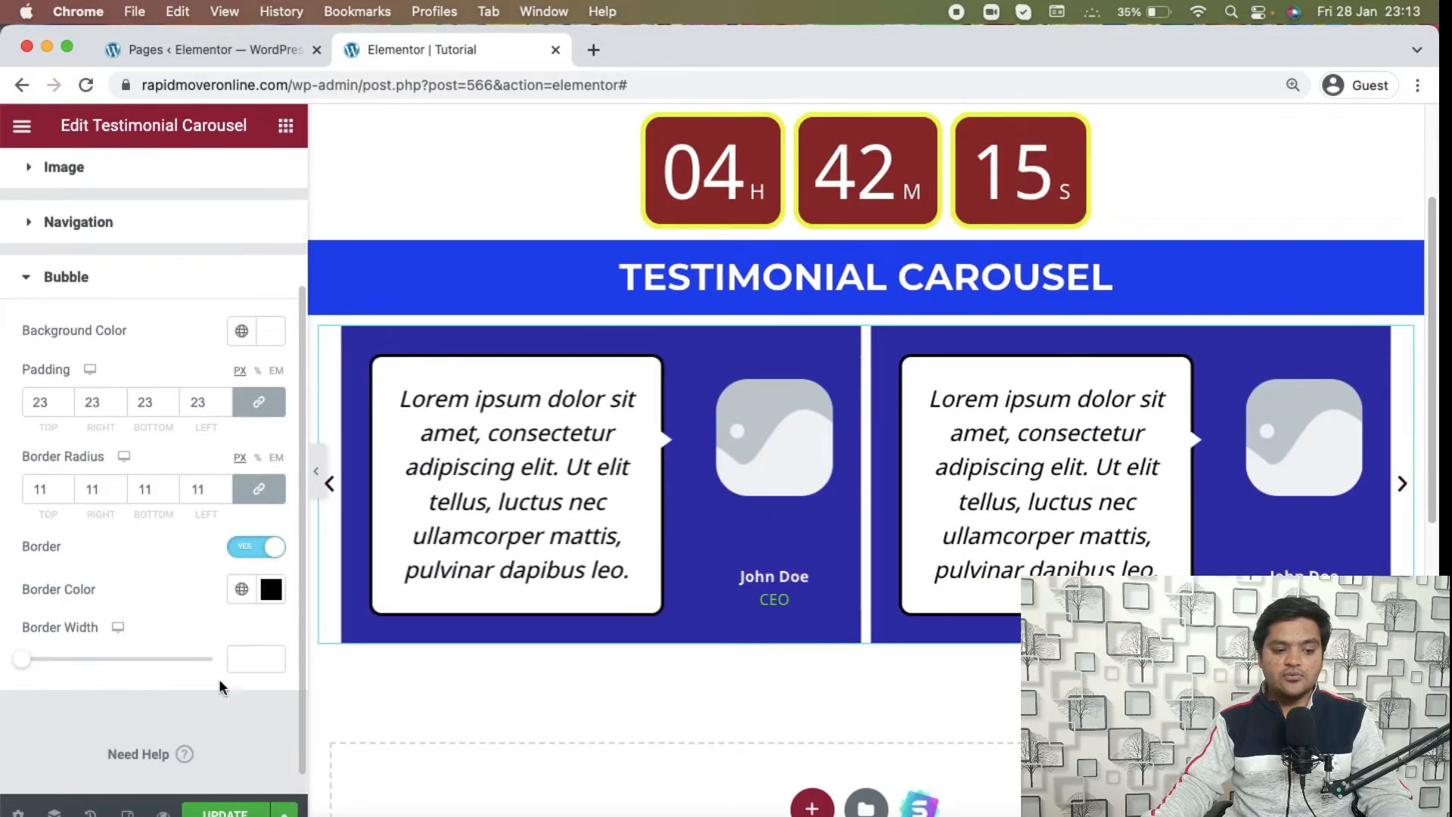
click(275, 569)
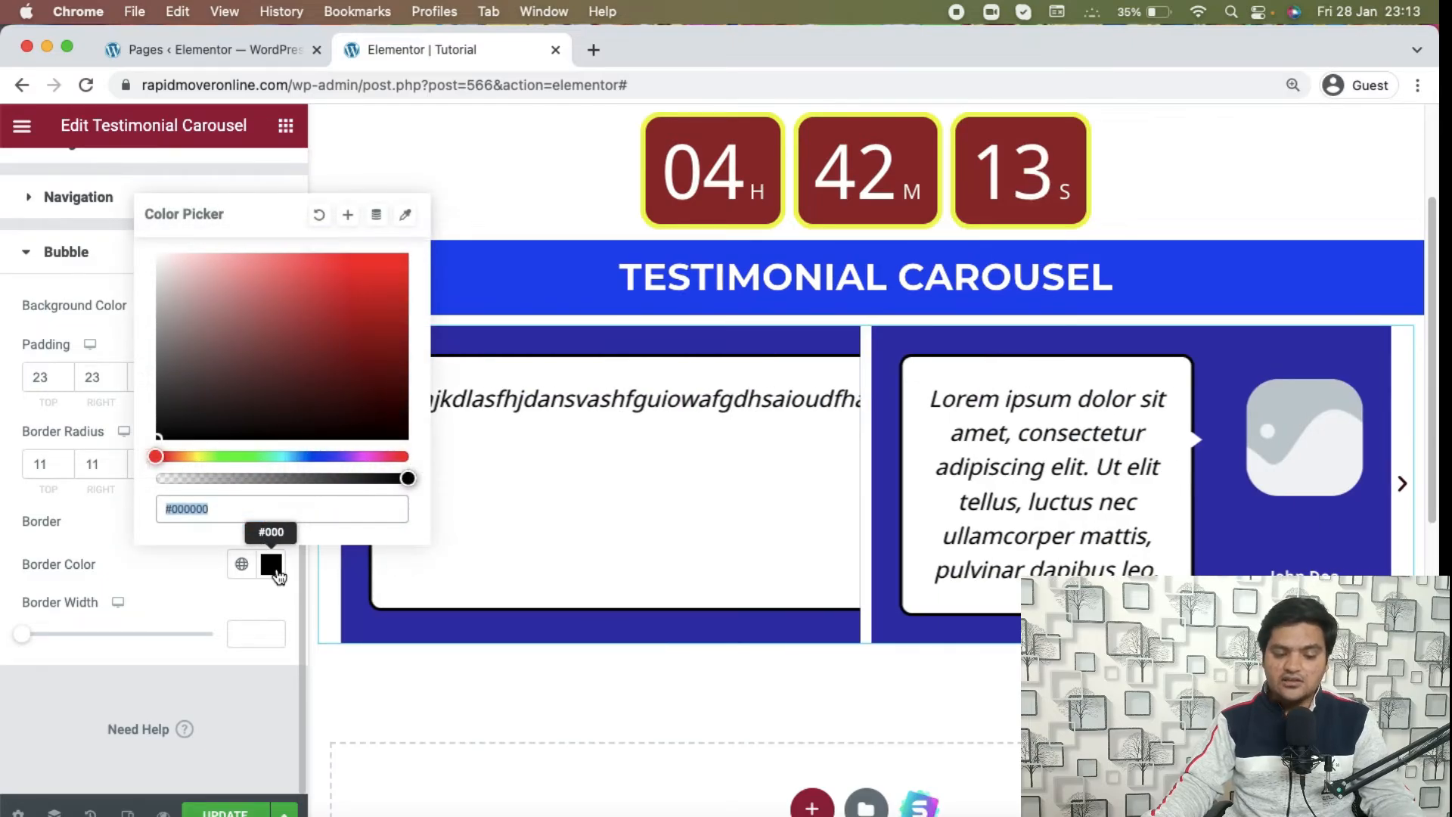
click(275, 569)
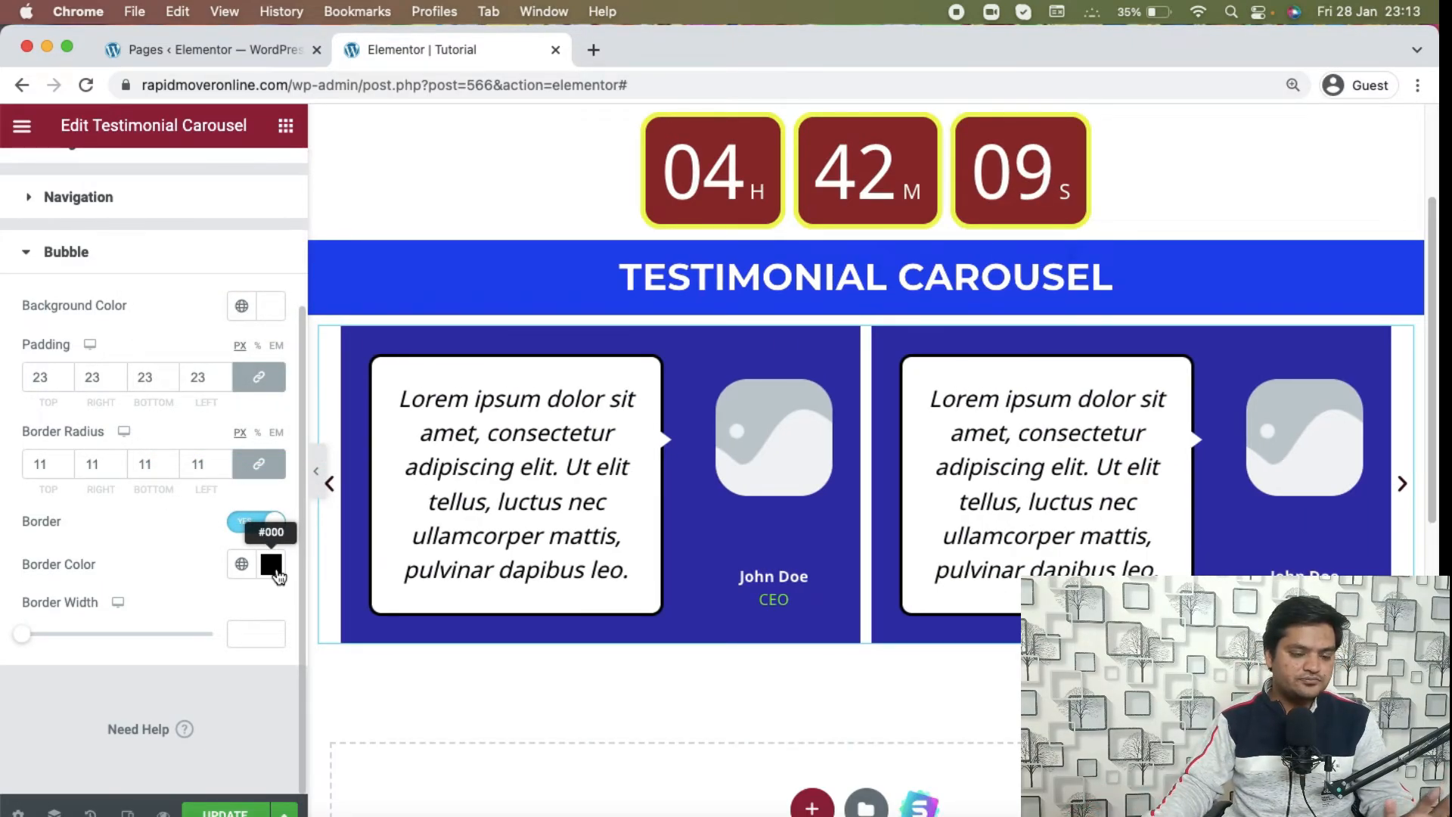
- Review the Testimonial Carousel's content settings and bring up its advanced margin and padding settings
scroll(250, 577, up, 3)
click(49, 191)
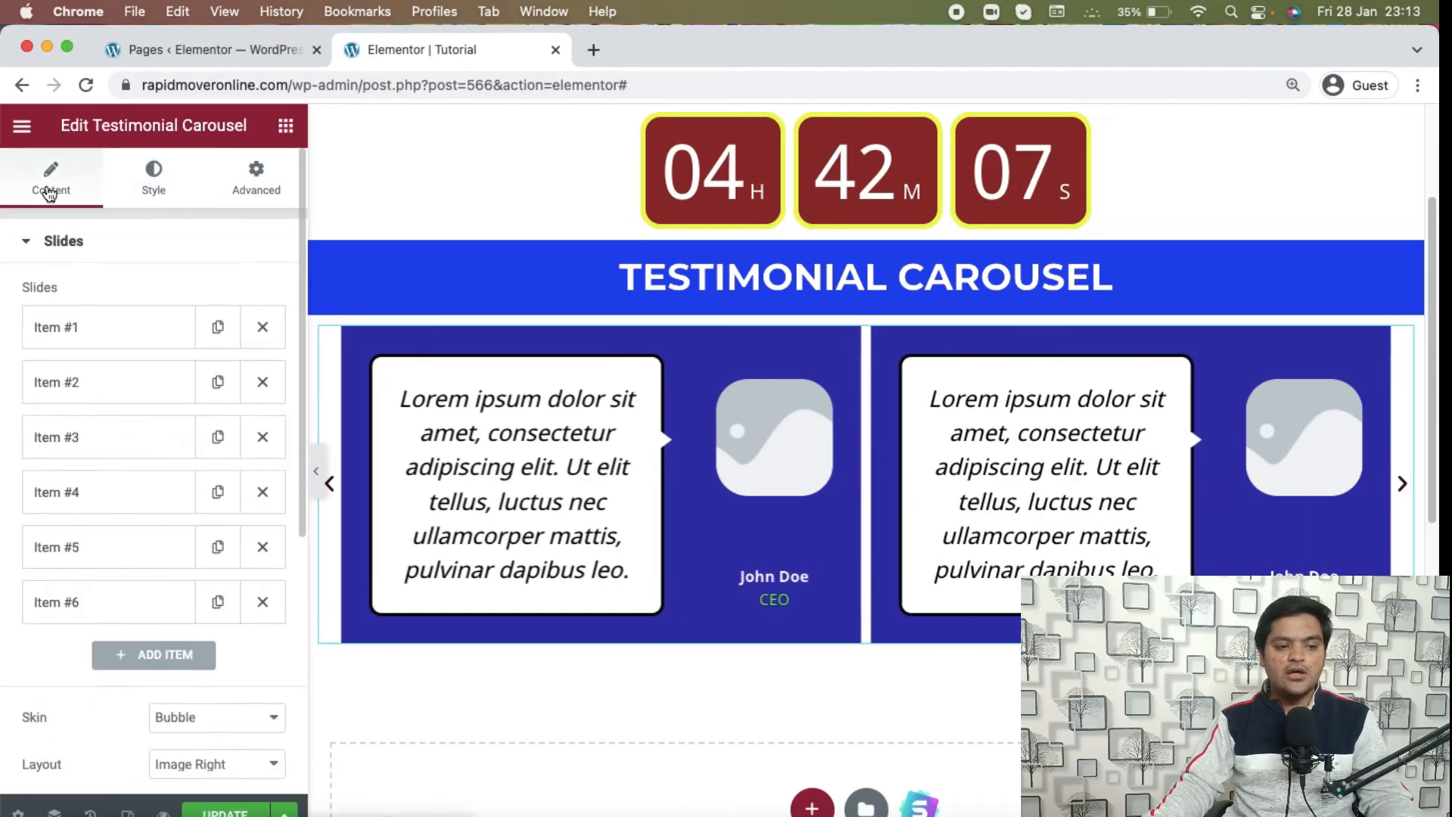
click(133, 196)
click(265, 182)
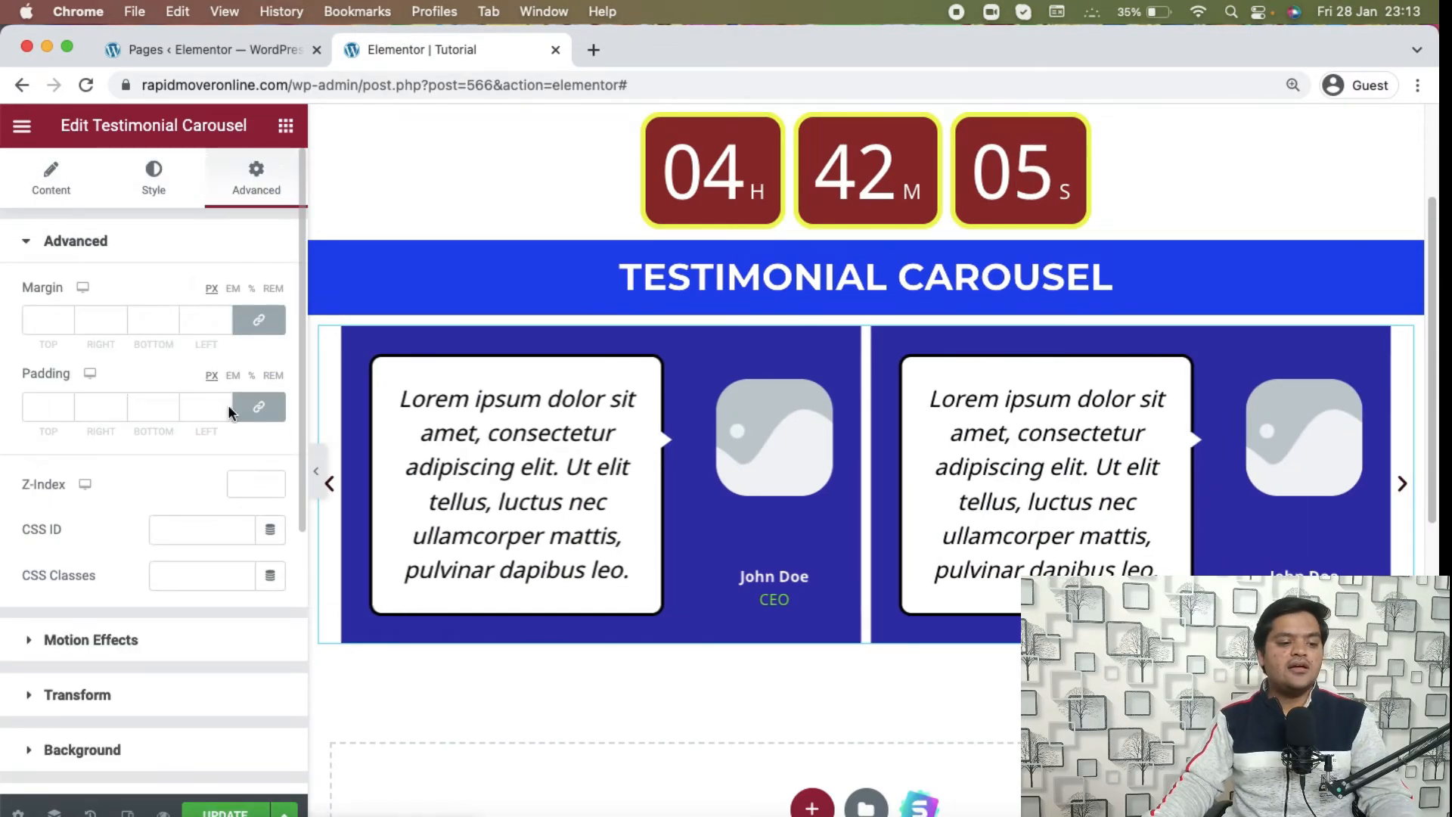